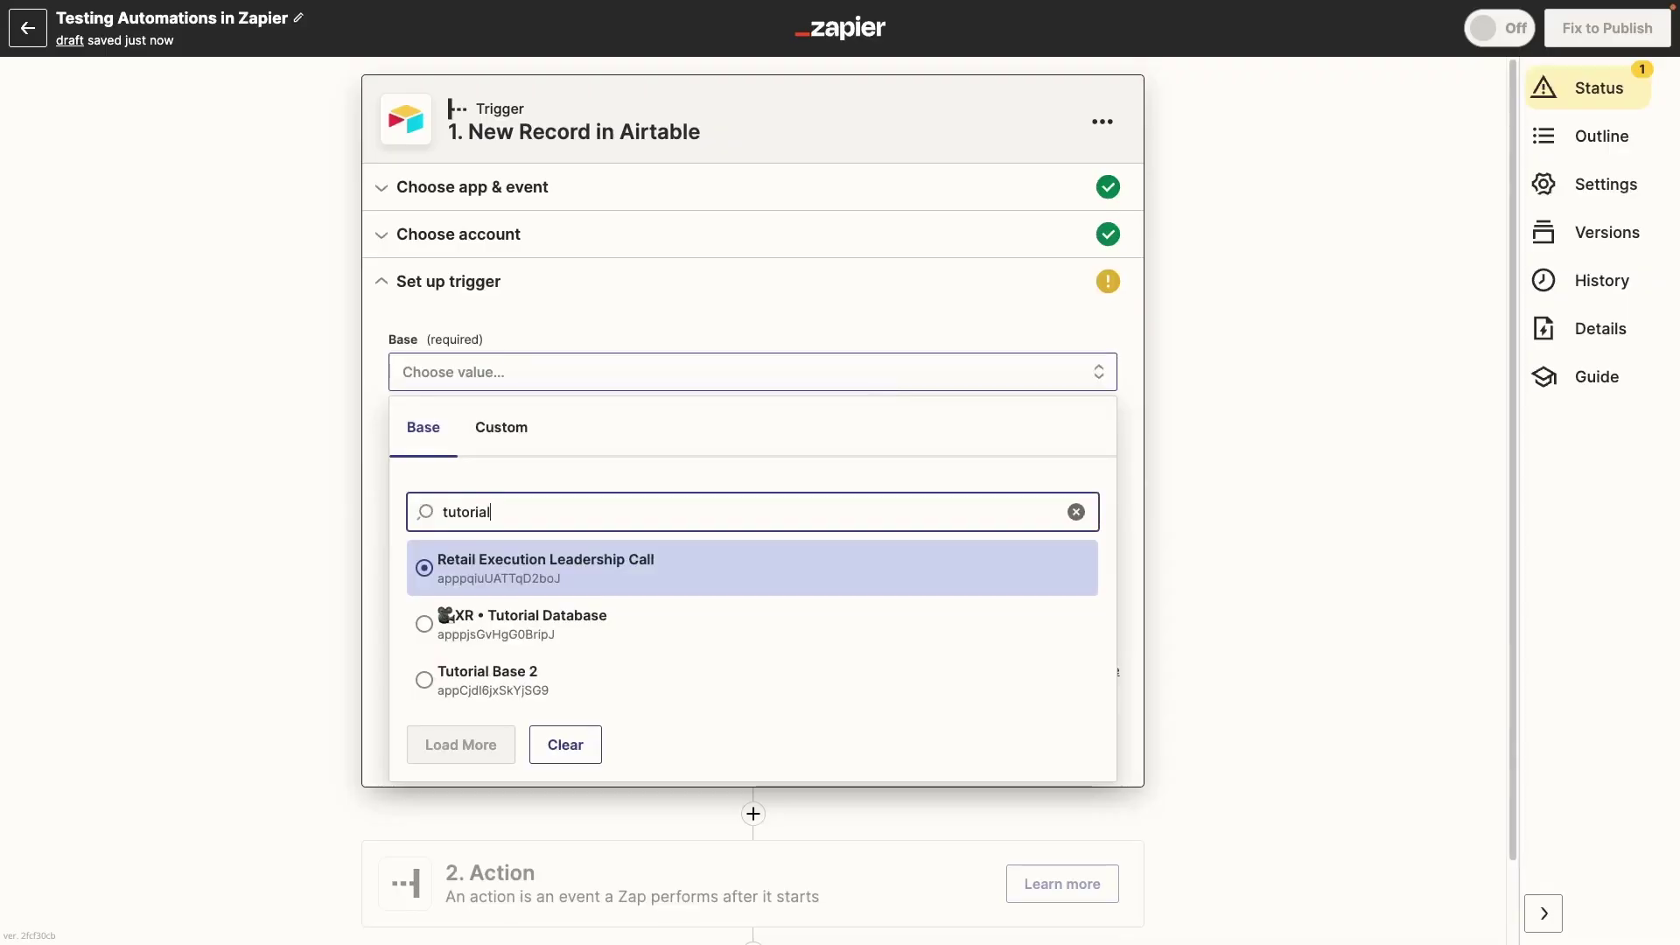
Step: Use the Directory table of the XR • Tutorial Database base as the trigger, then test it to fetch a sample record
click(709, 622)
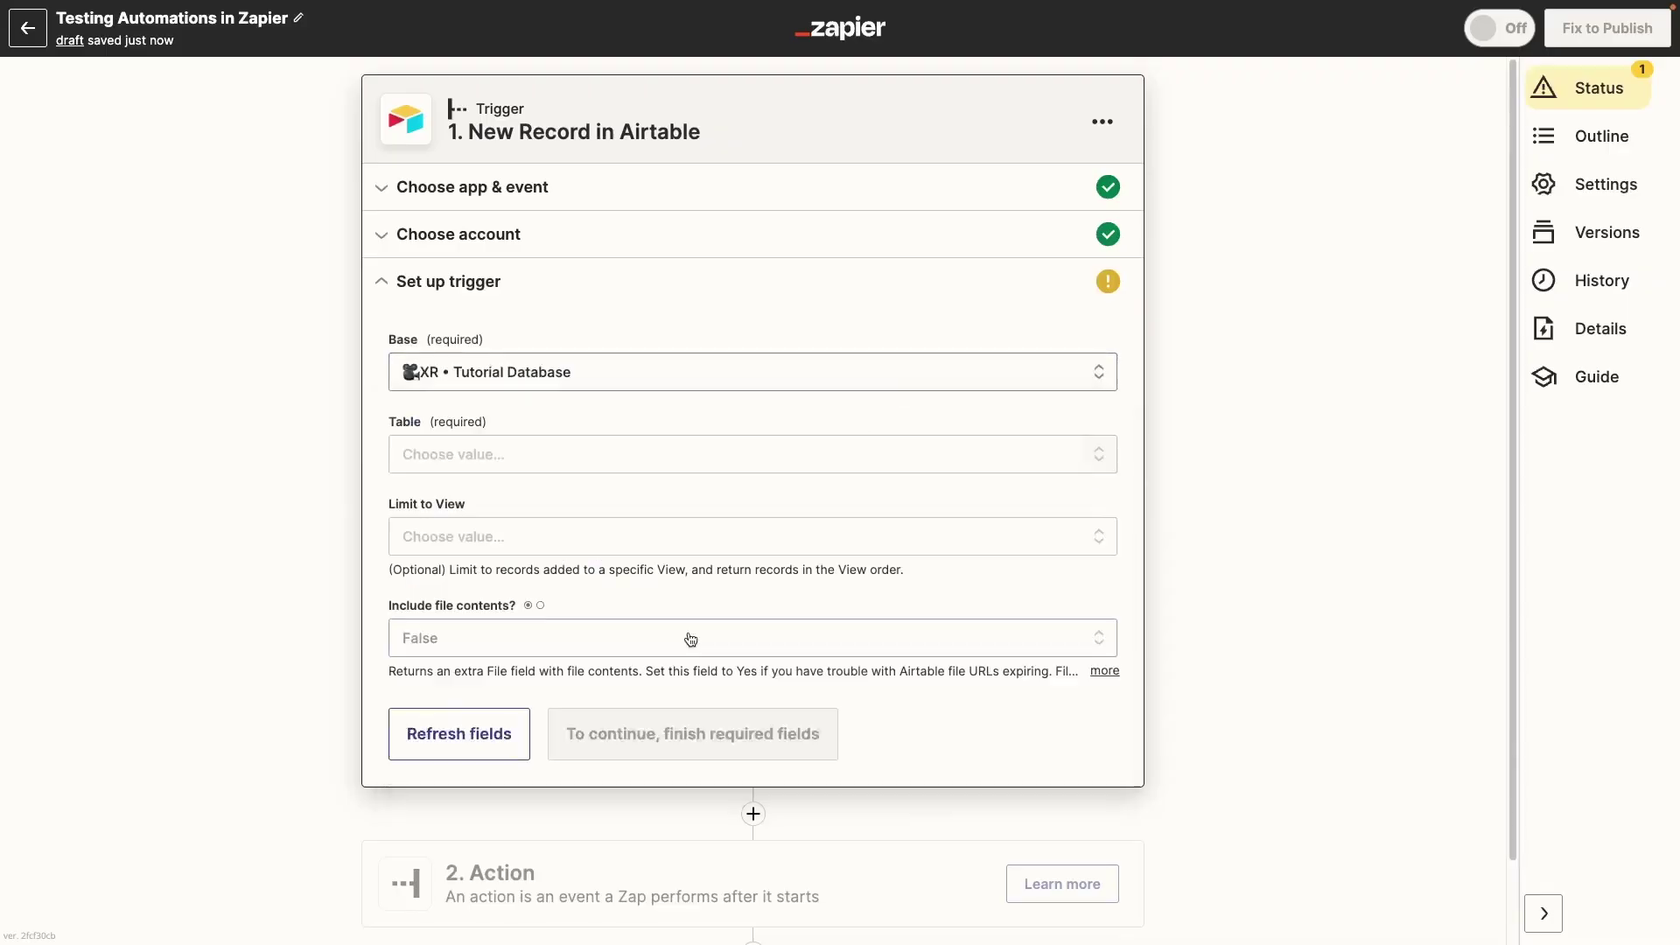
click(689, 469)
text(direc)
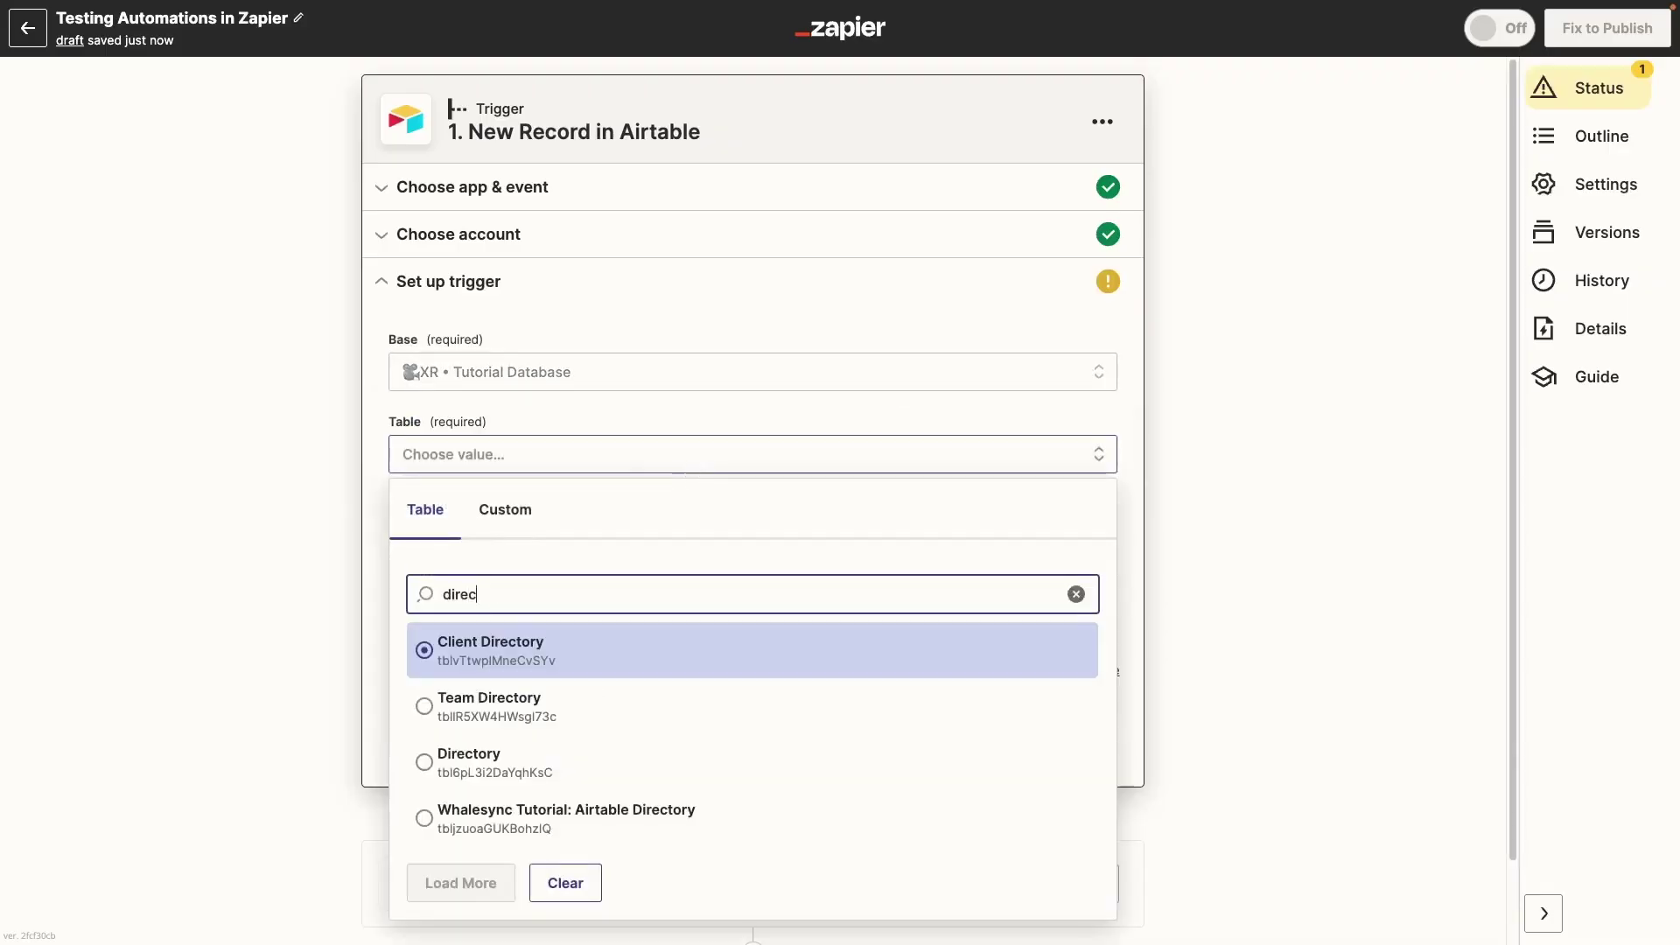
text(t)
click(570, 758)
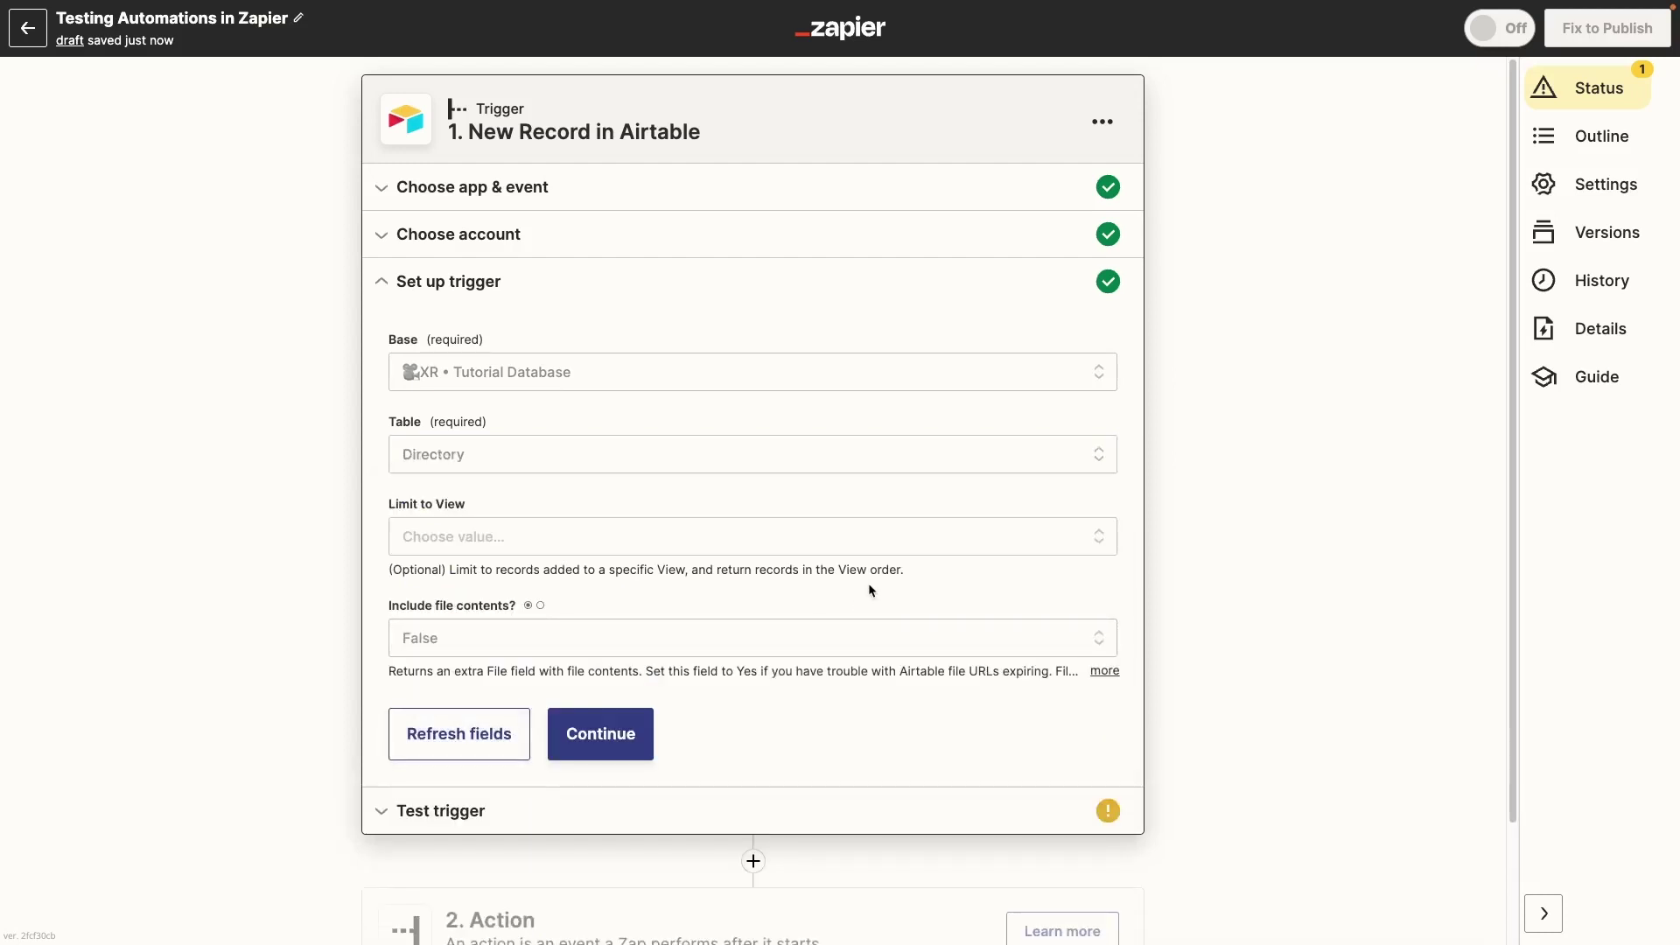
click(618, 753)
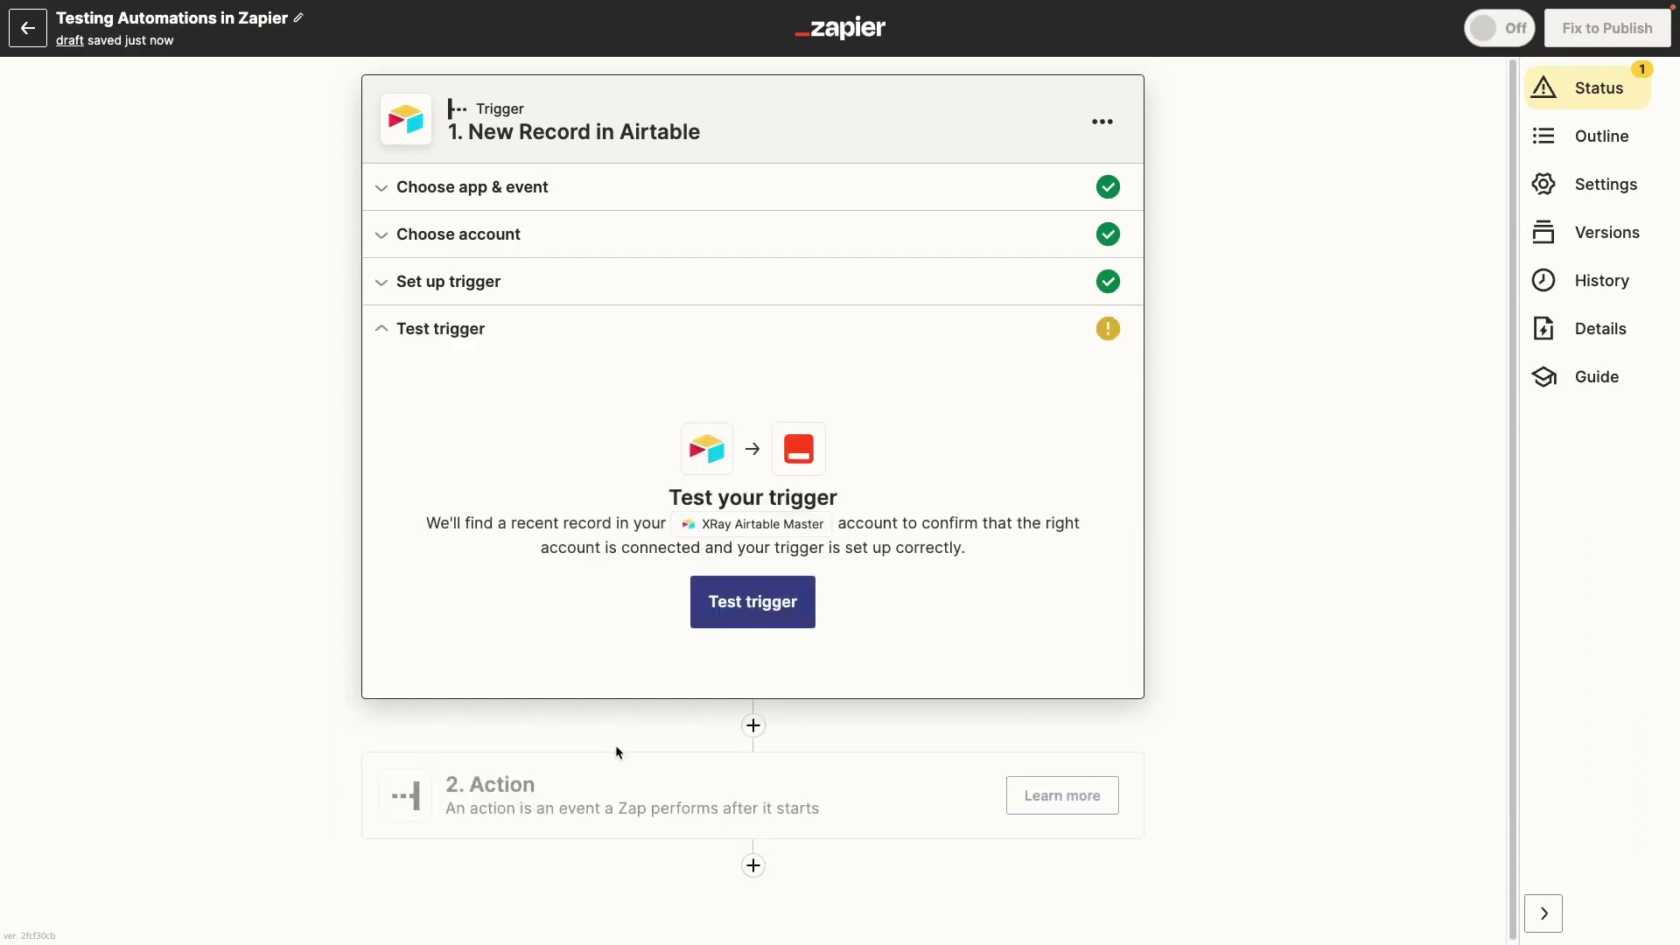
click(773, 627)
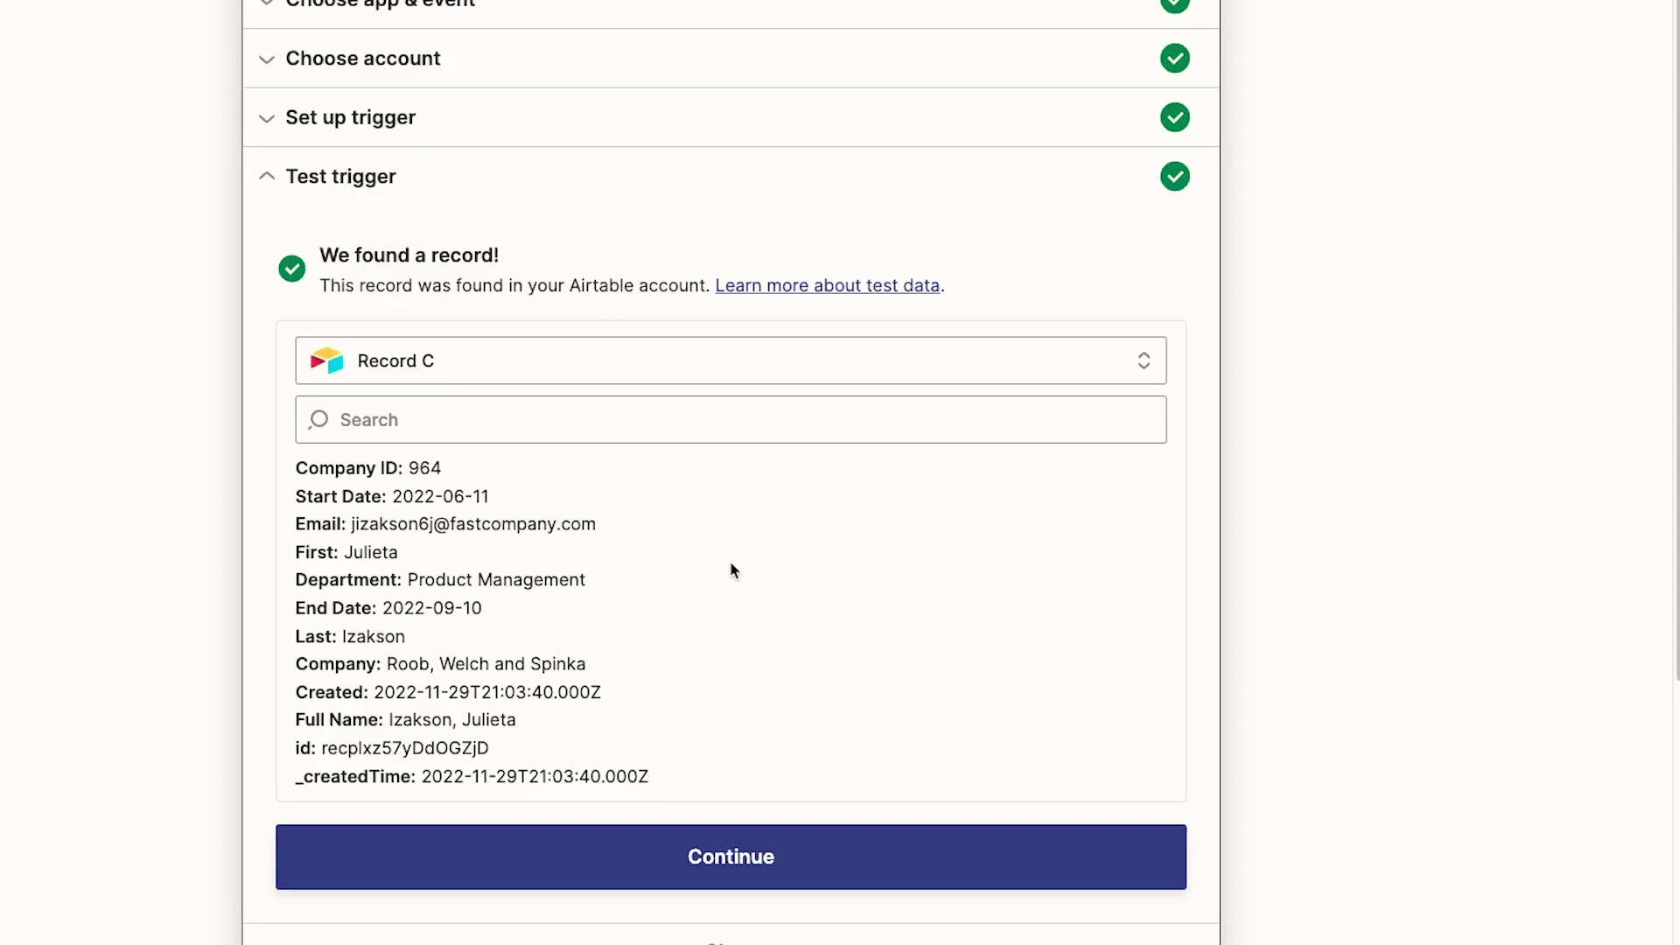
Step: Load more sample Airtable records while keeping Record C as the test sample
click(771, 380)
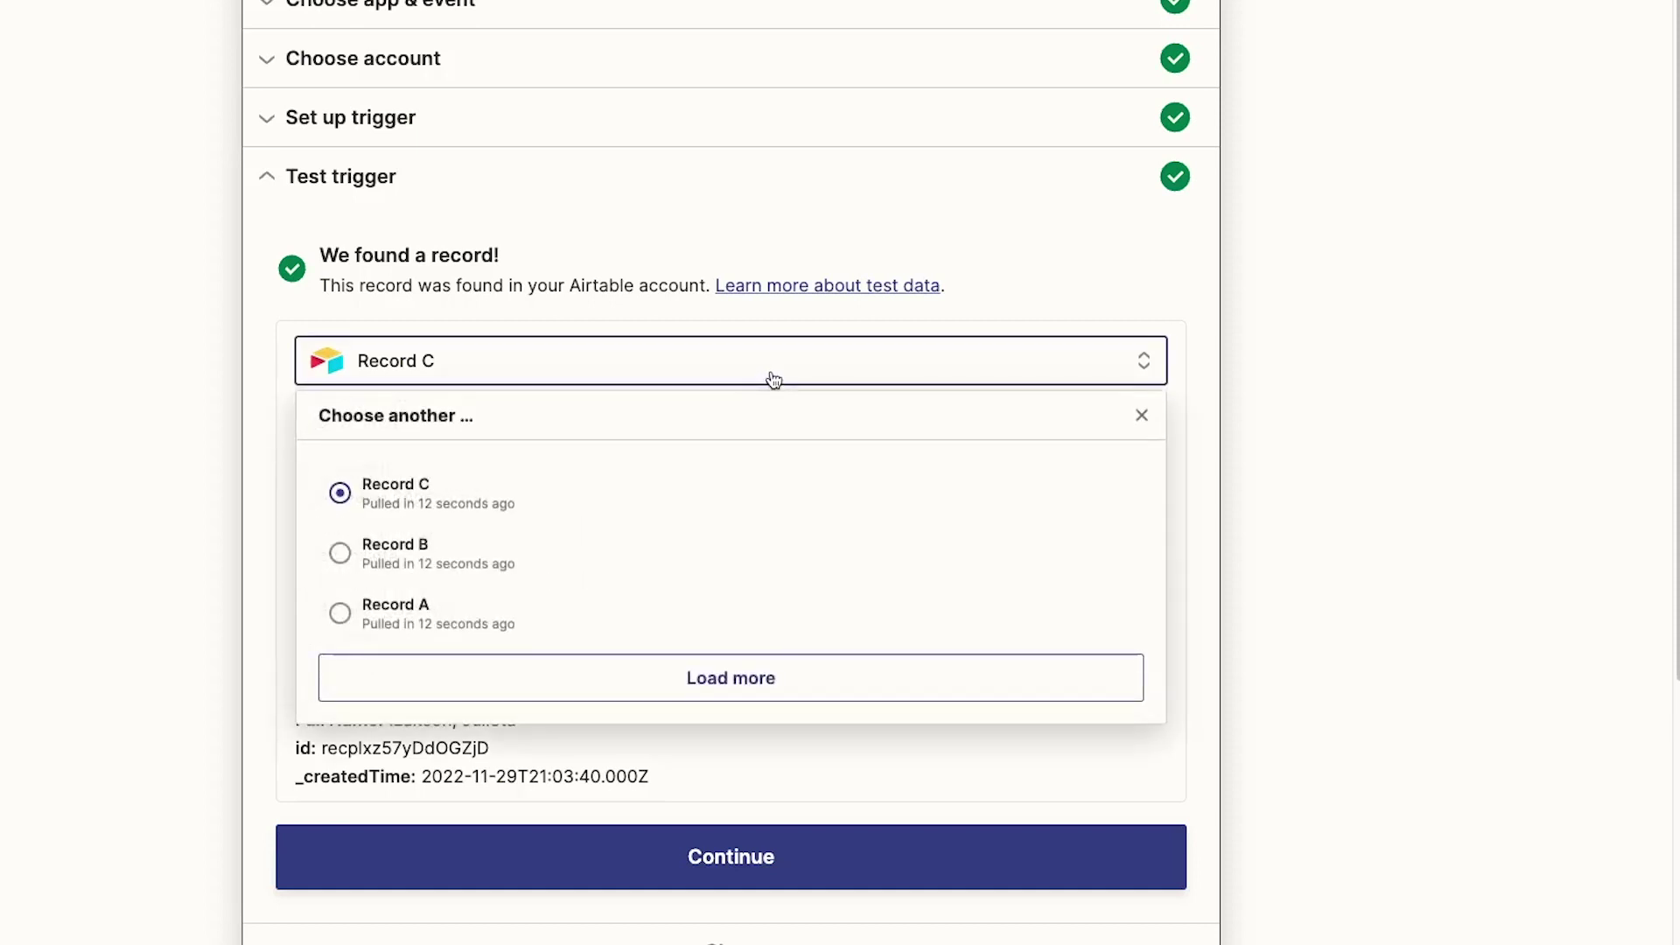
click(759, 678)
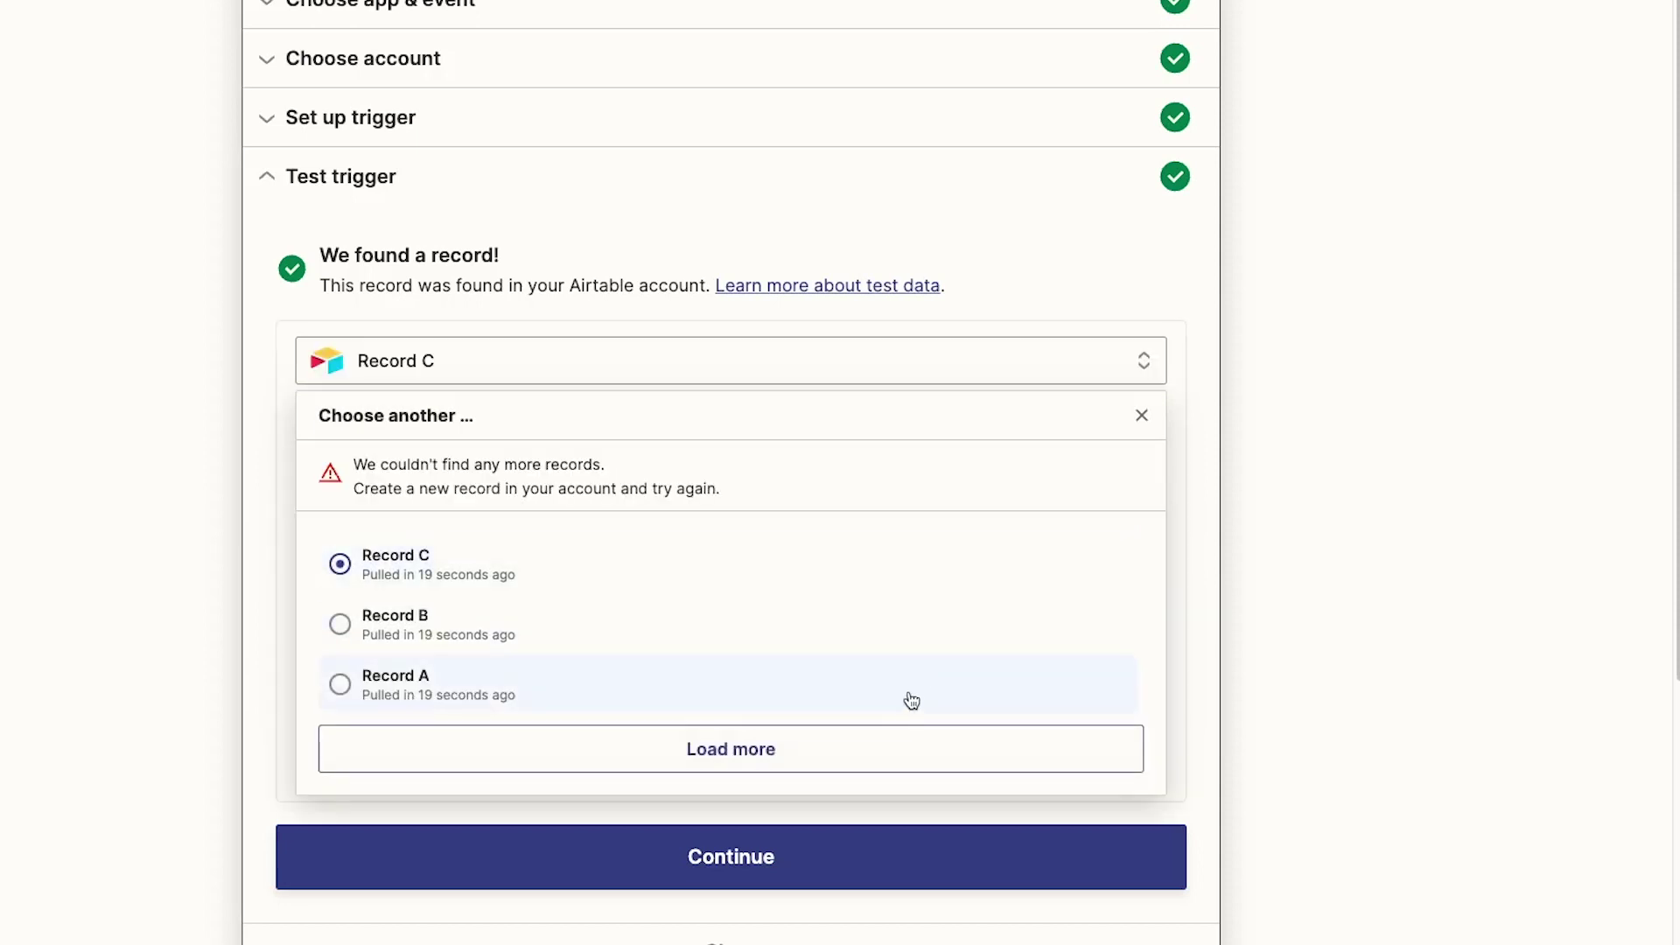
click(1144, 414)
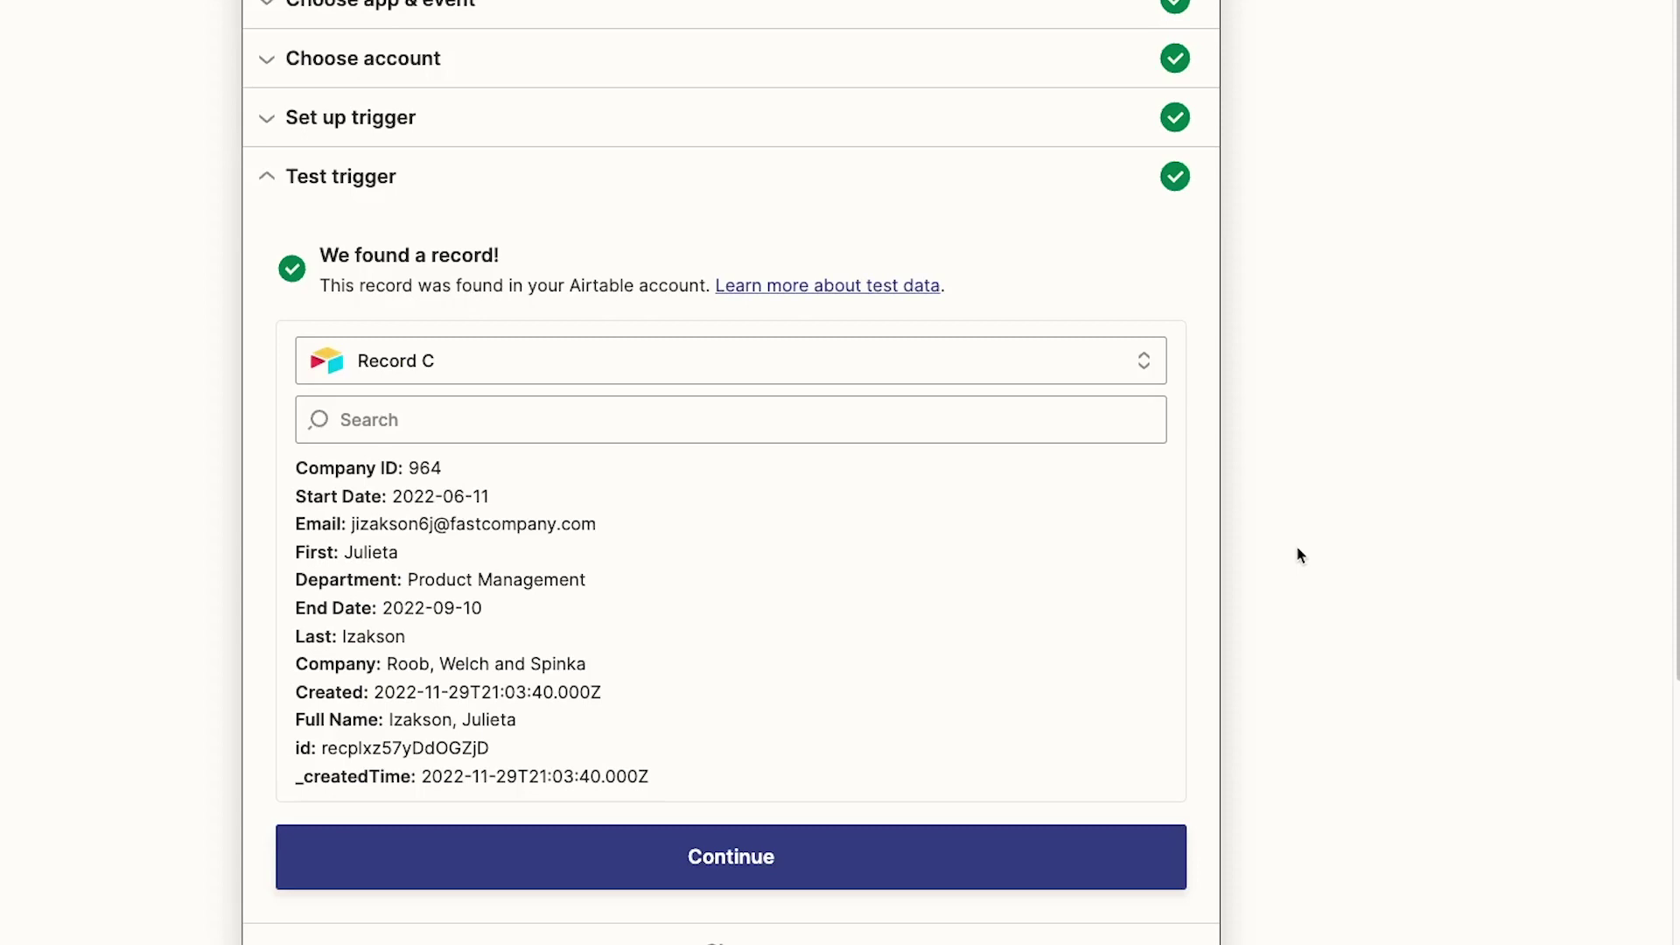
Step: Make the action Slack Send Direct Message, choosing the Slack account and the recipient user
click(872, 861)
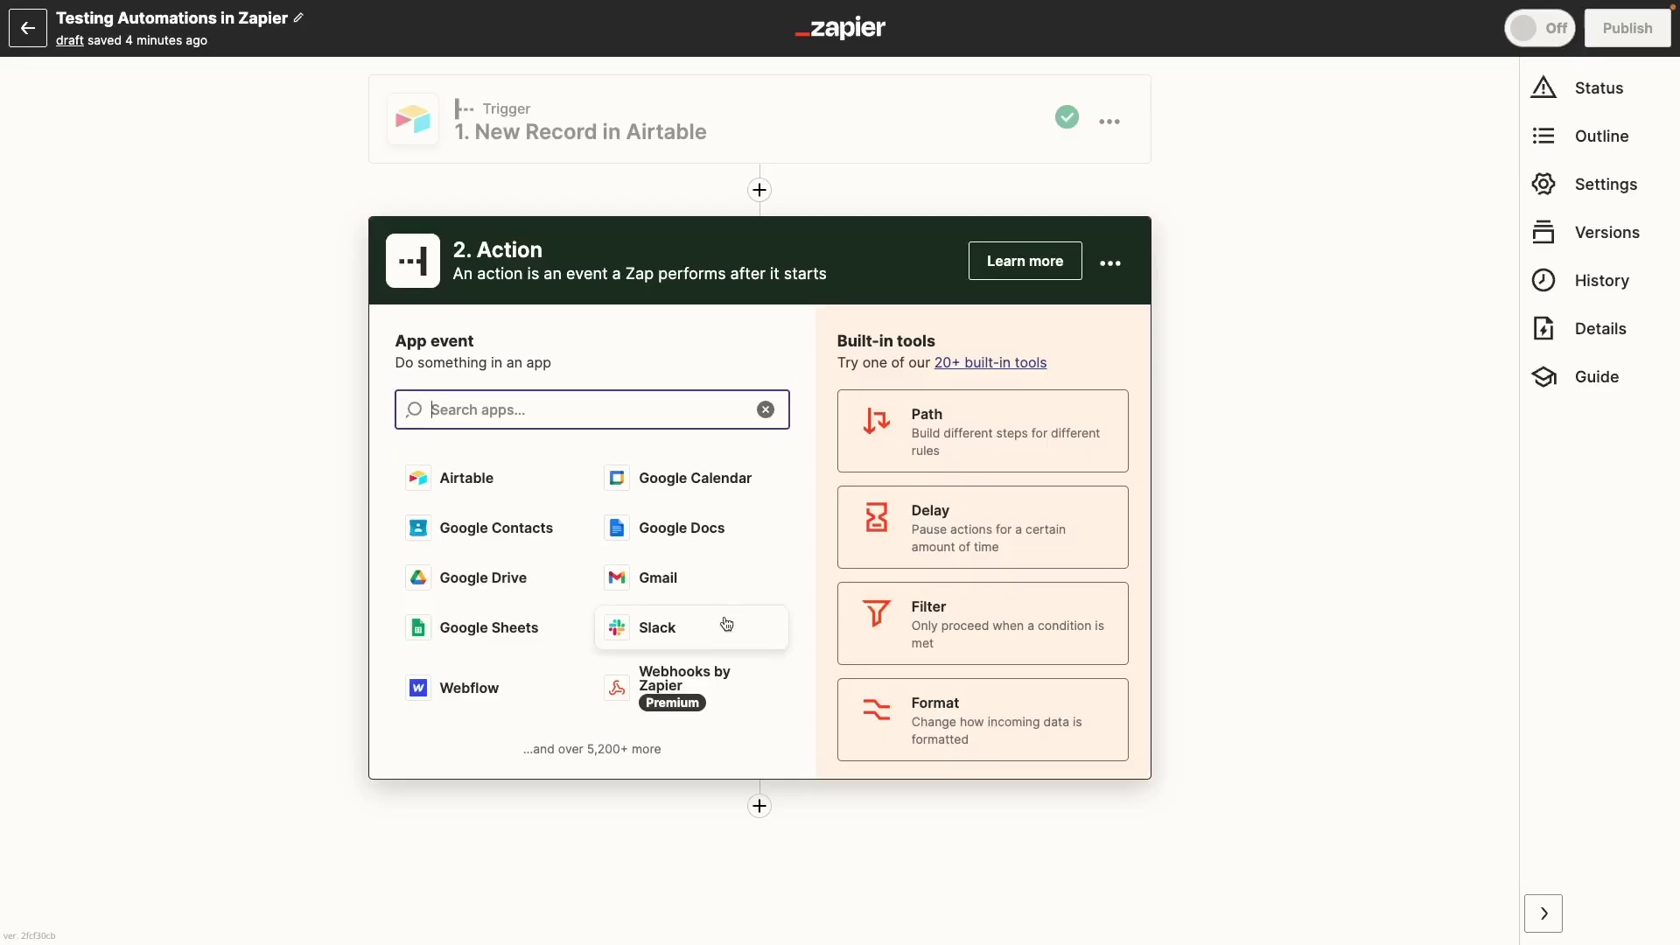
click(726, 624)
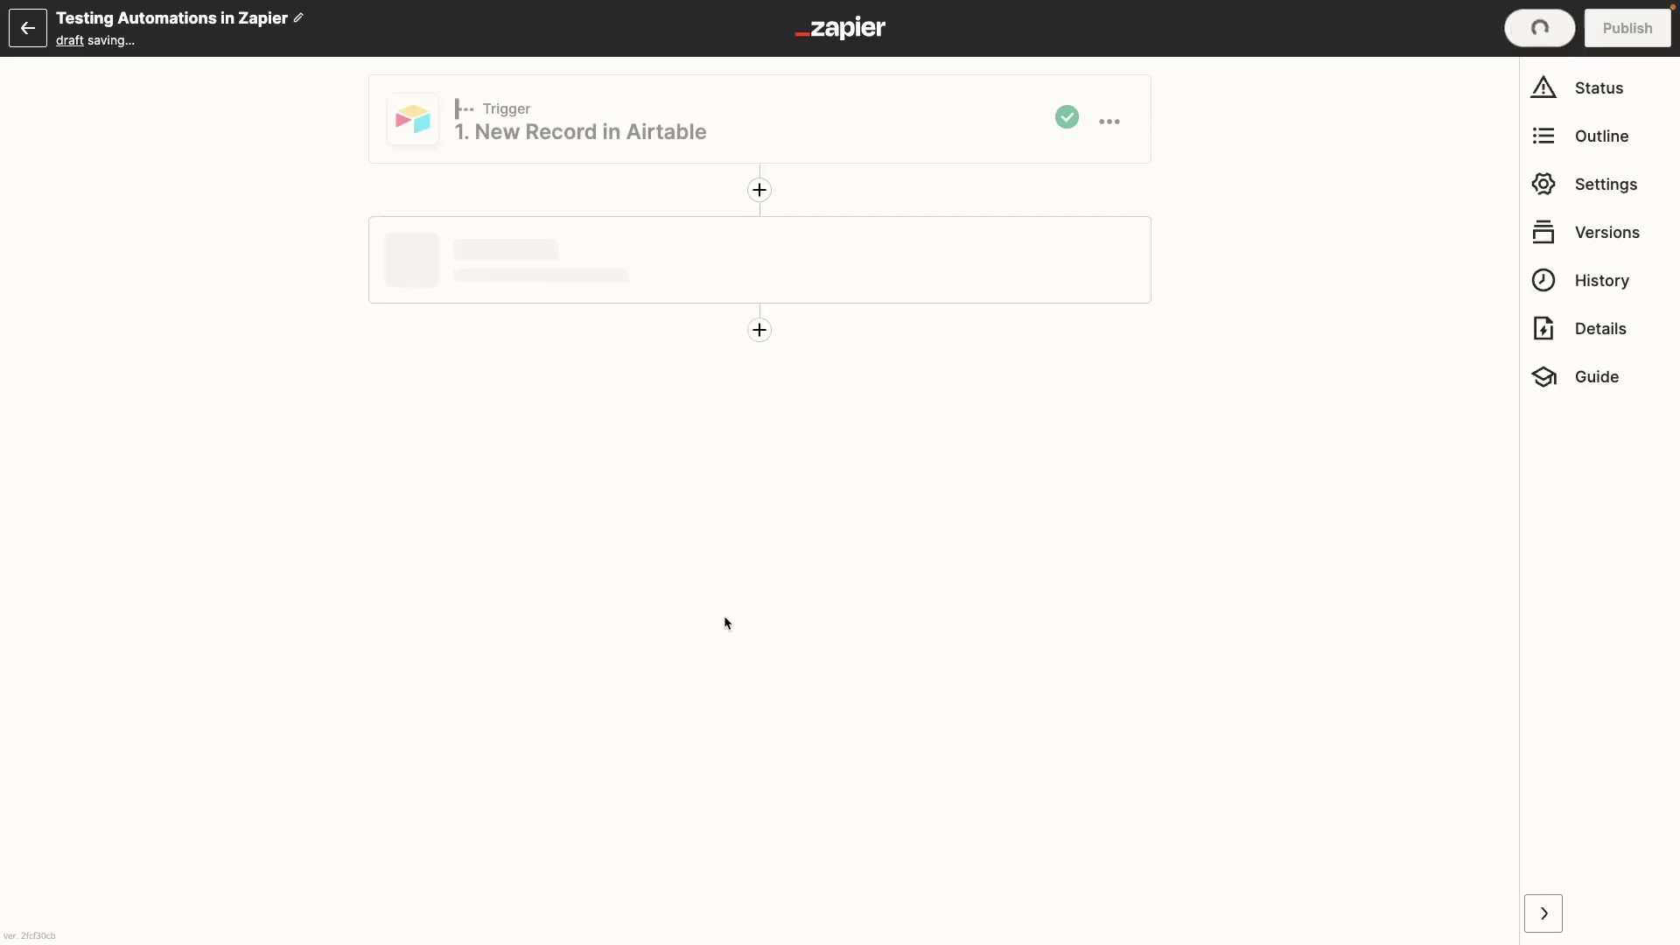
click(787, 491)
click(751, 717)
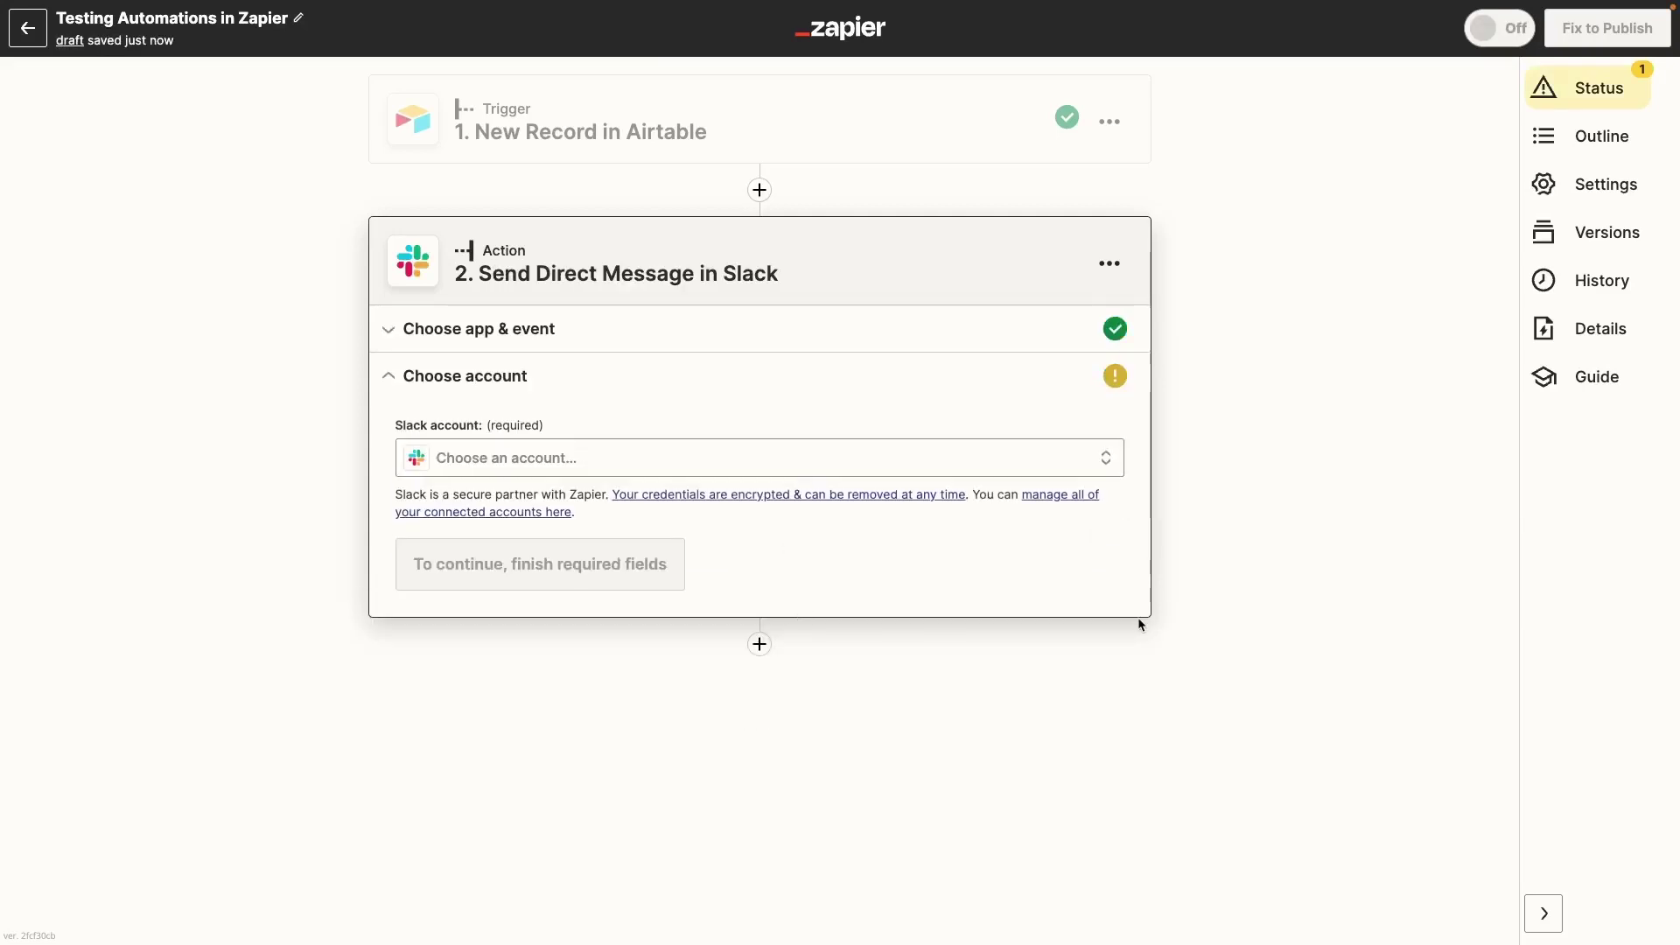
click(1041, 468)
click(925, 700)
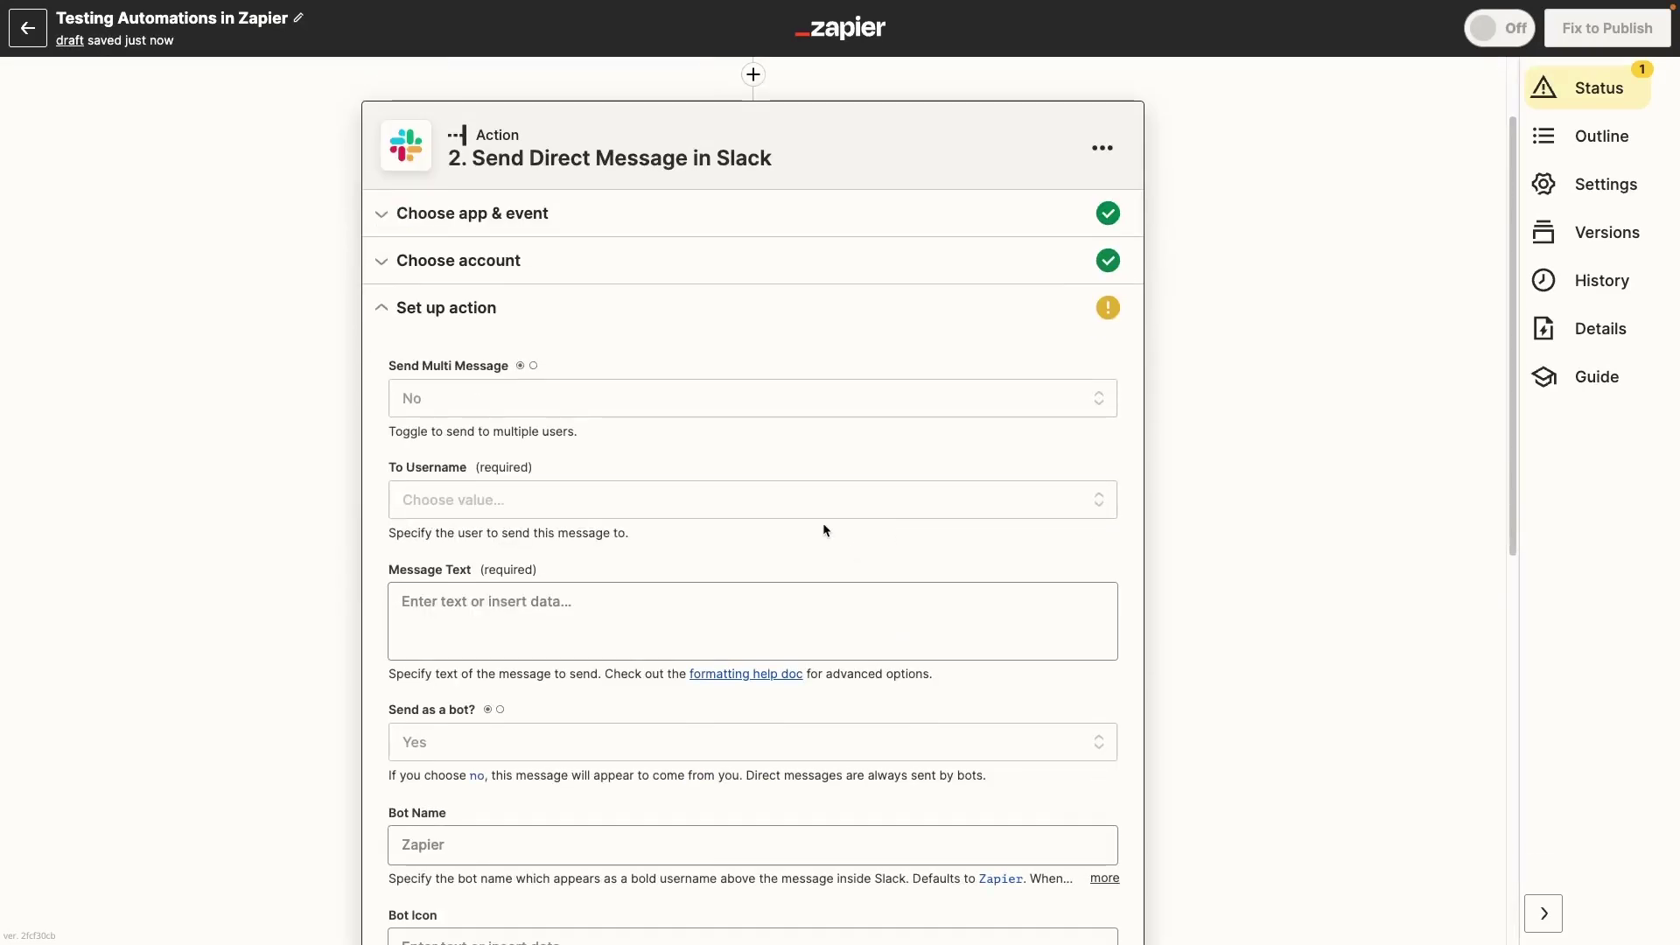
click(825, 508)
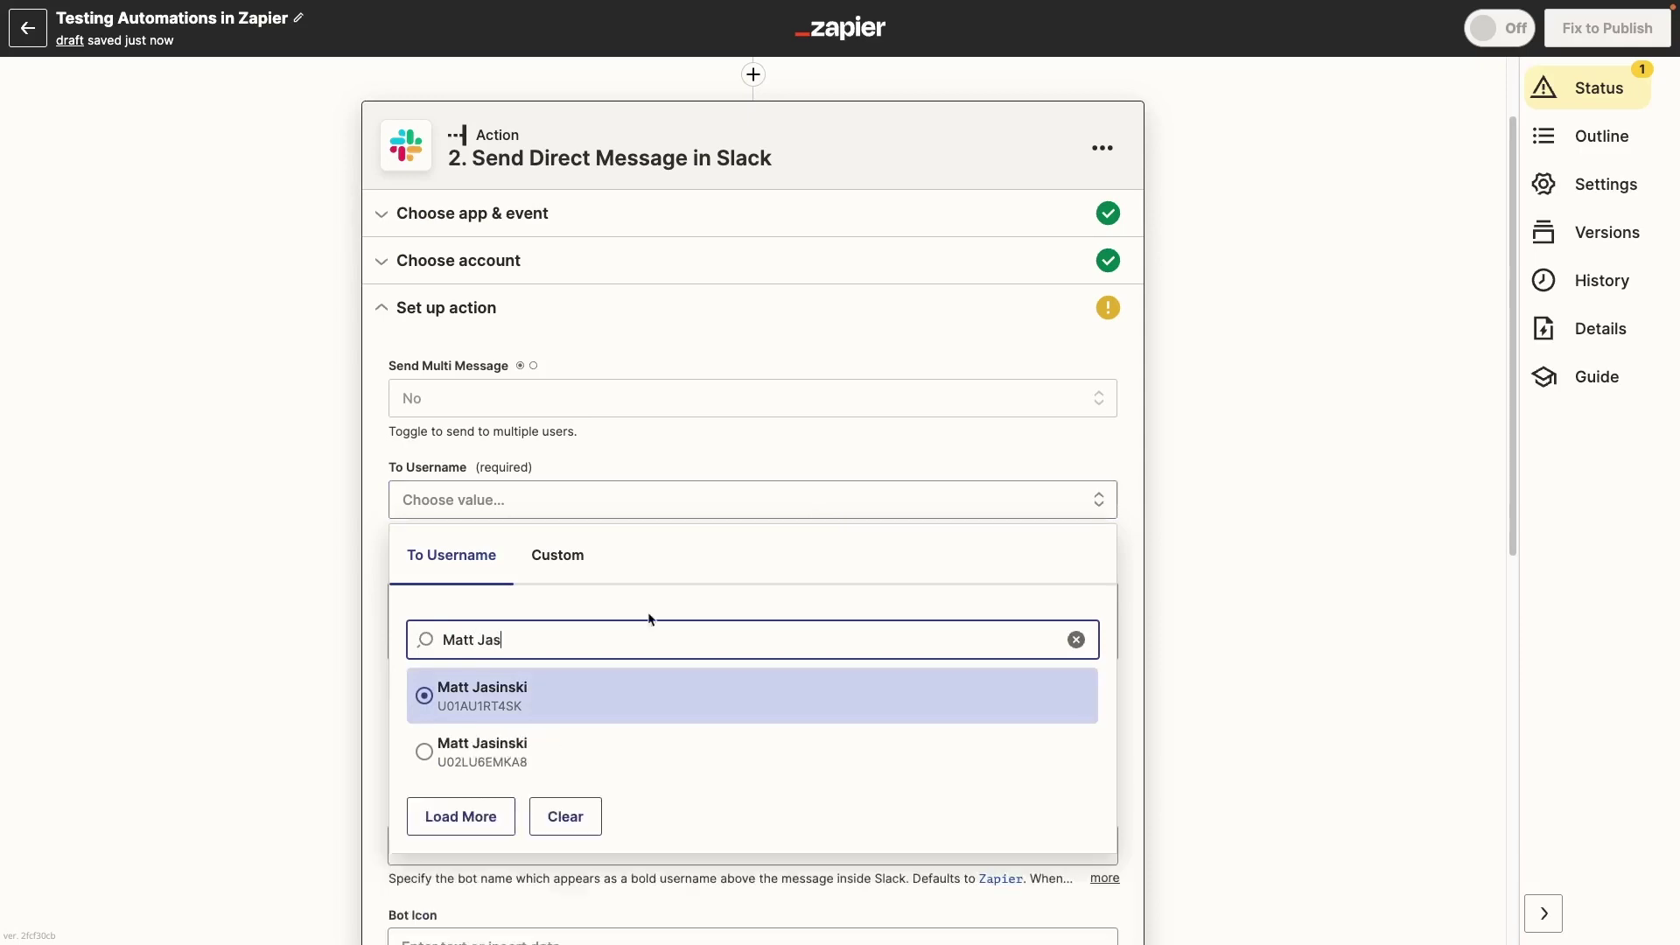
click(700, 584)
Step: Set the message text to 'New record in directory:' followed by the record's Full Name
click(735, 611)
text(New record in directory:)
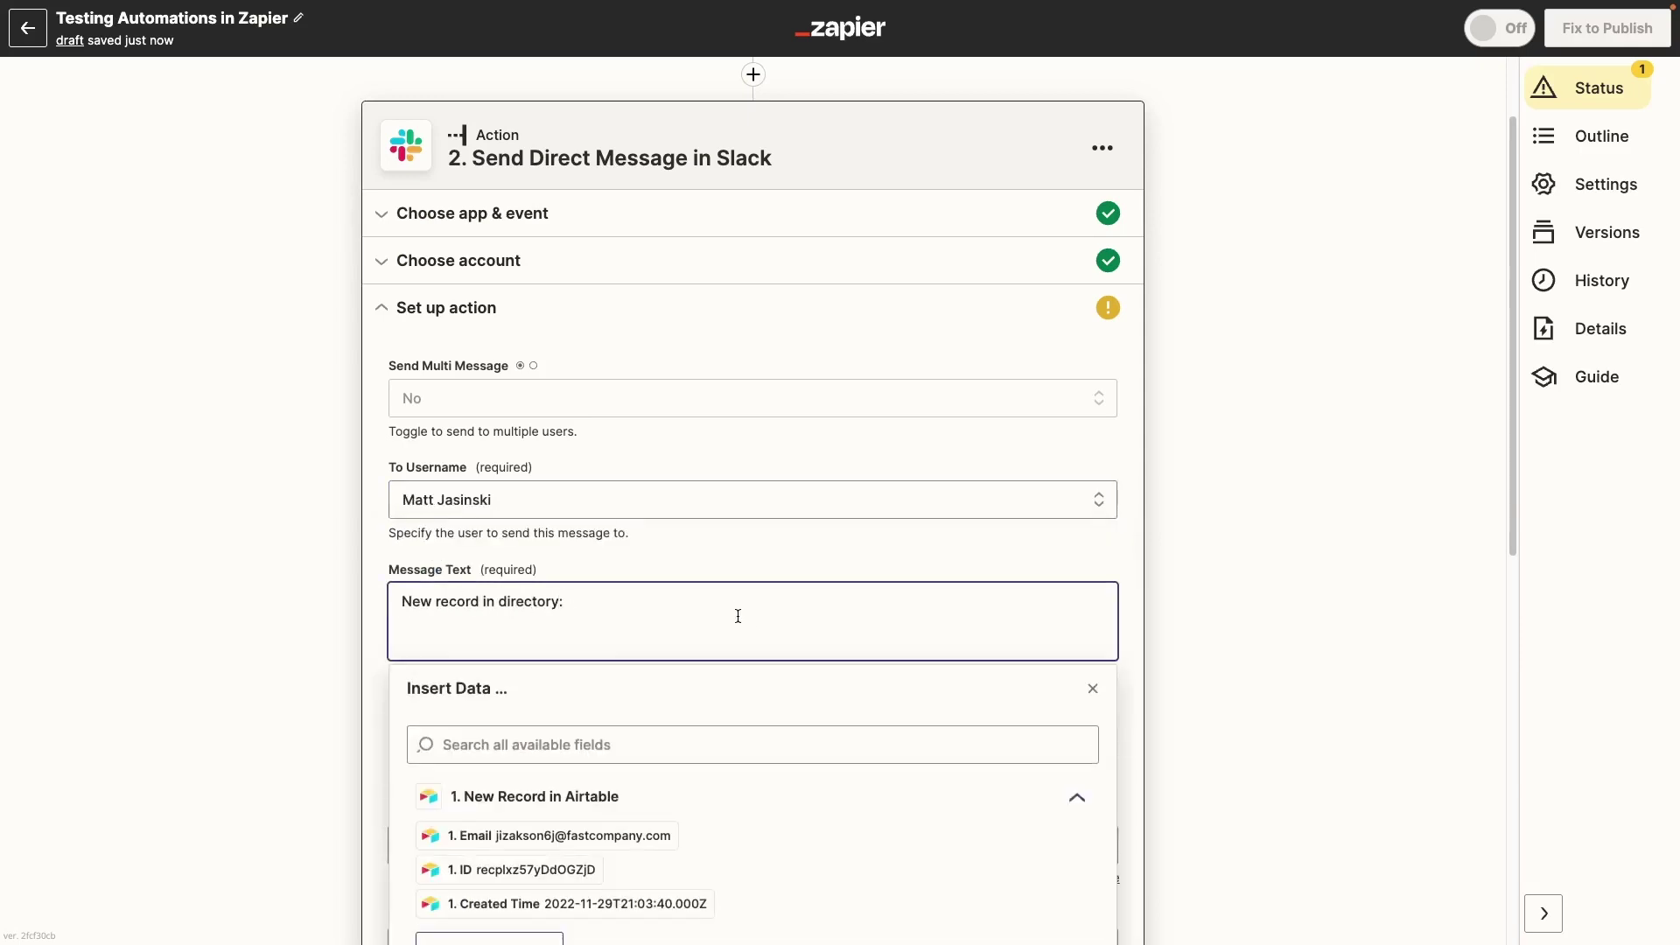
scroll(734, 700, down, 2)
click(508, 851)
click(525, 754)
scroll(1230, 445, down, 2)
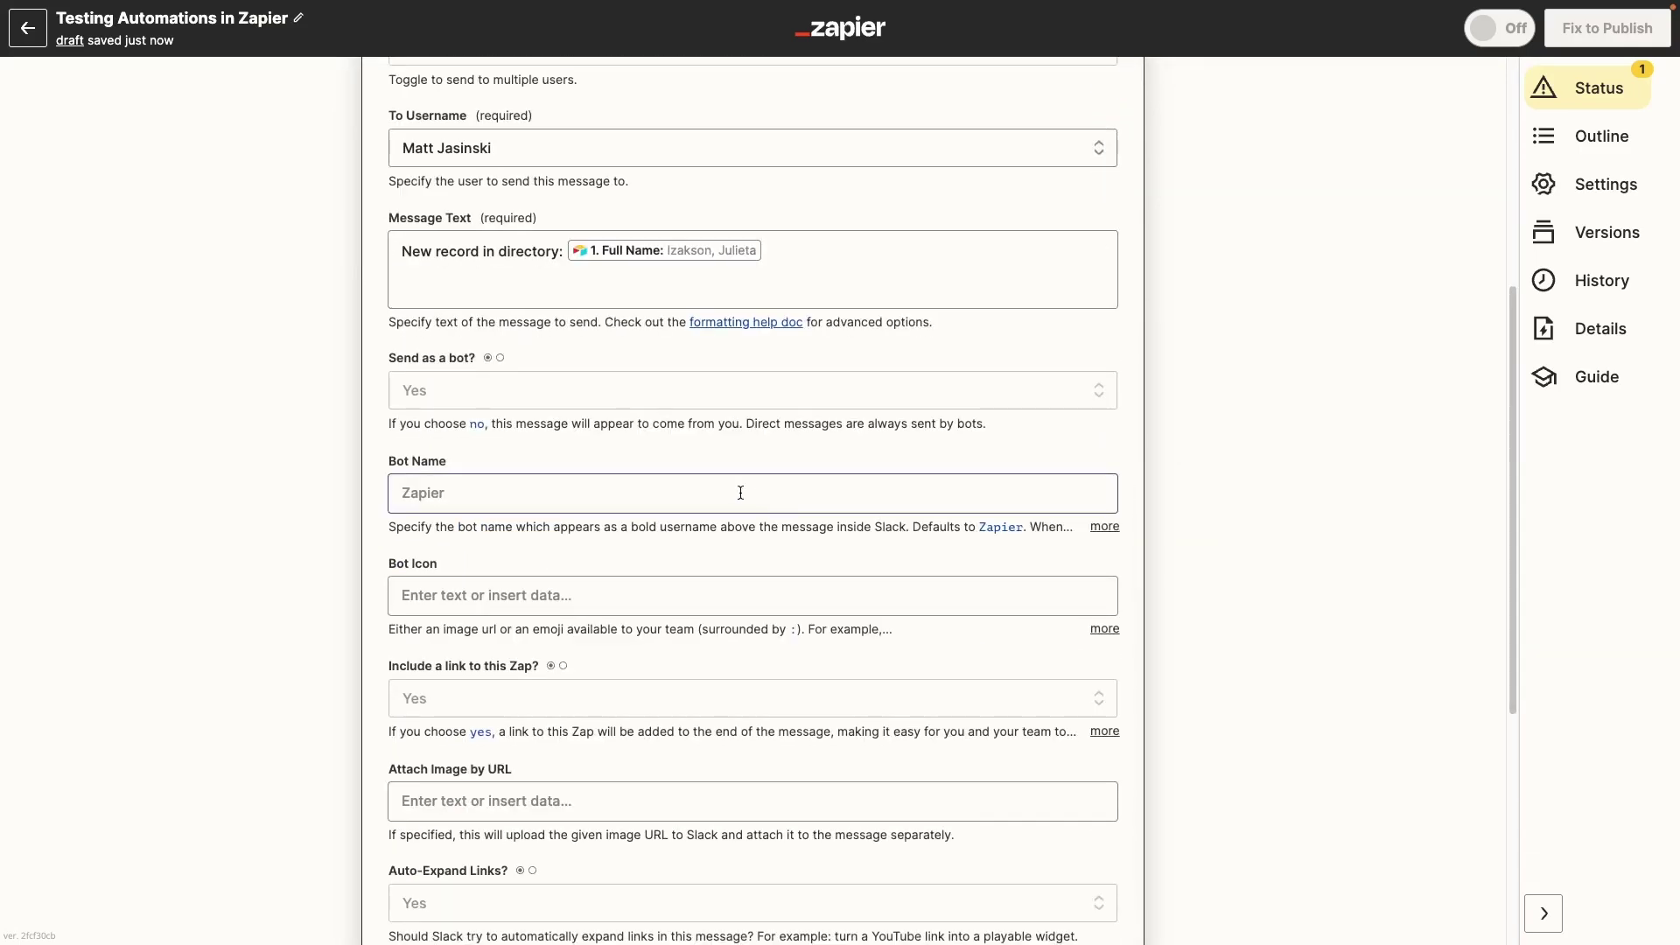
Step: Name the bot 'Directory Bot' with icon :robot_face:, set Auto-Expand Links to No, and continue
click(739, 491)
text(Directory Bot)
click(678, 596)
text(:robot_face:)
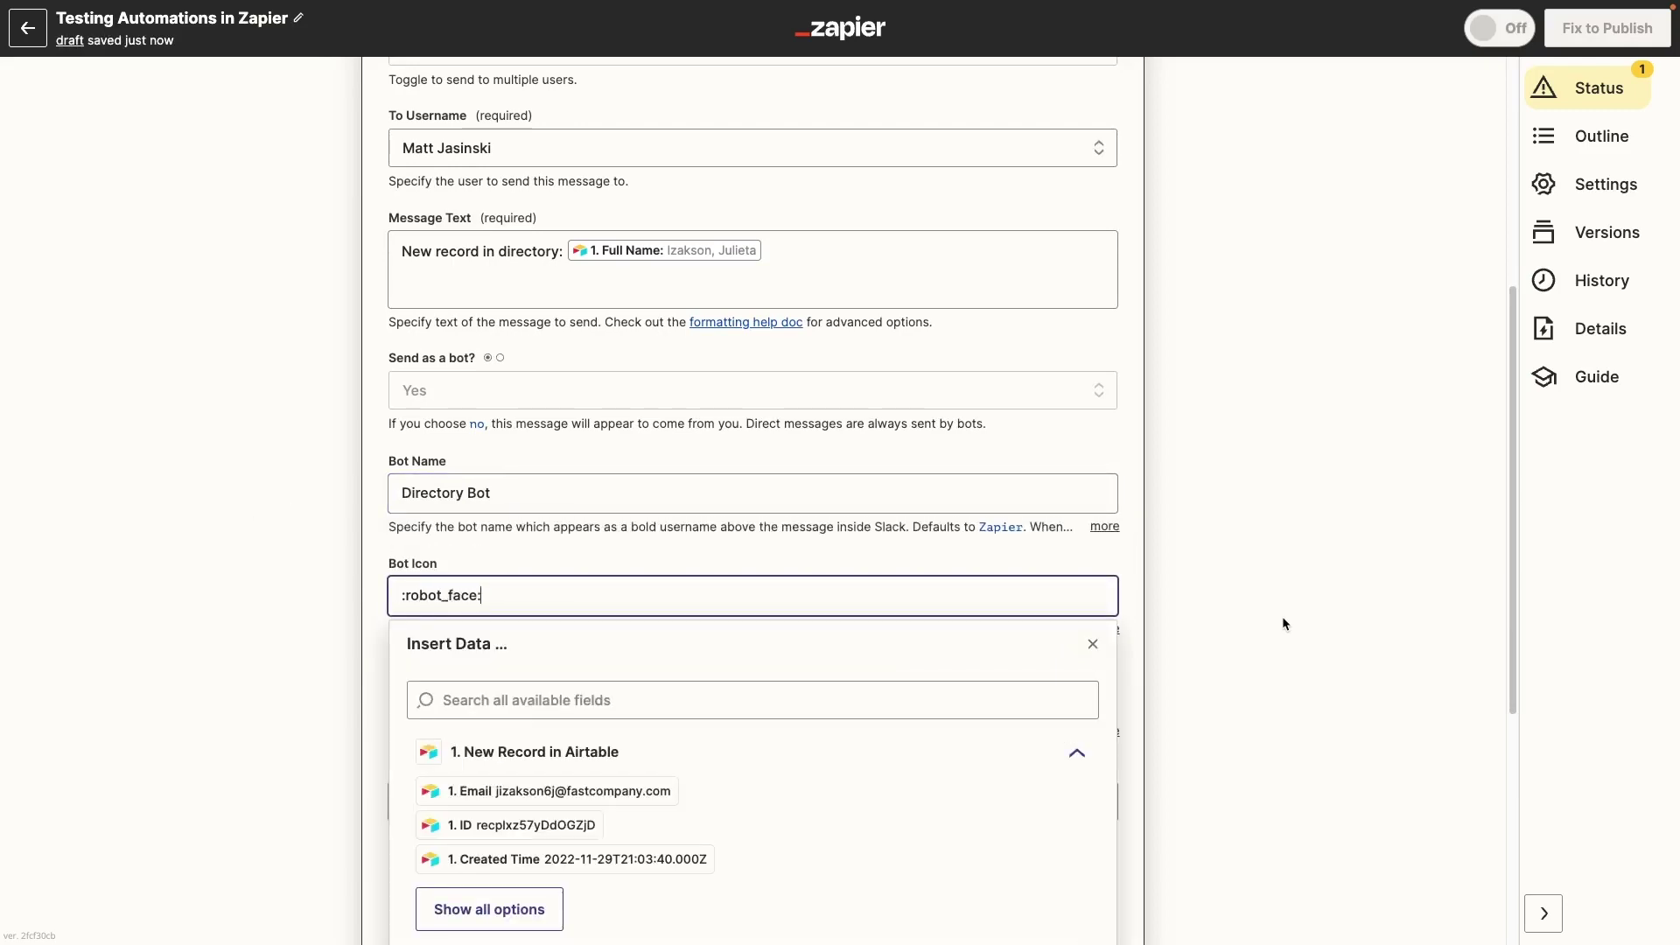
click(1194, 617)
scroll(1194, 618, down, 4)
click(665, 561)
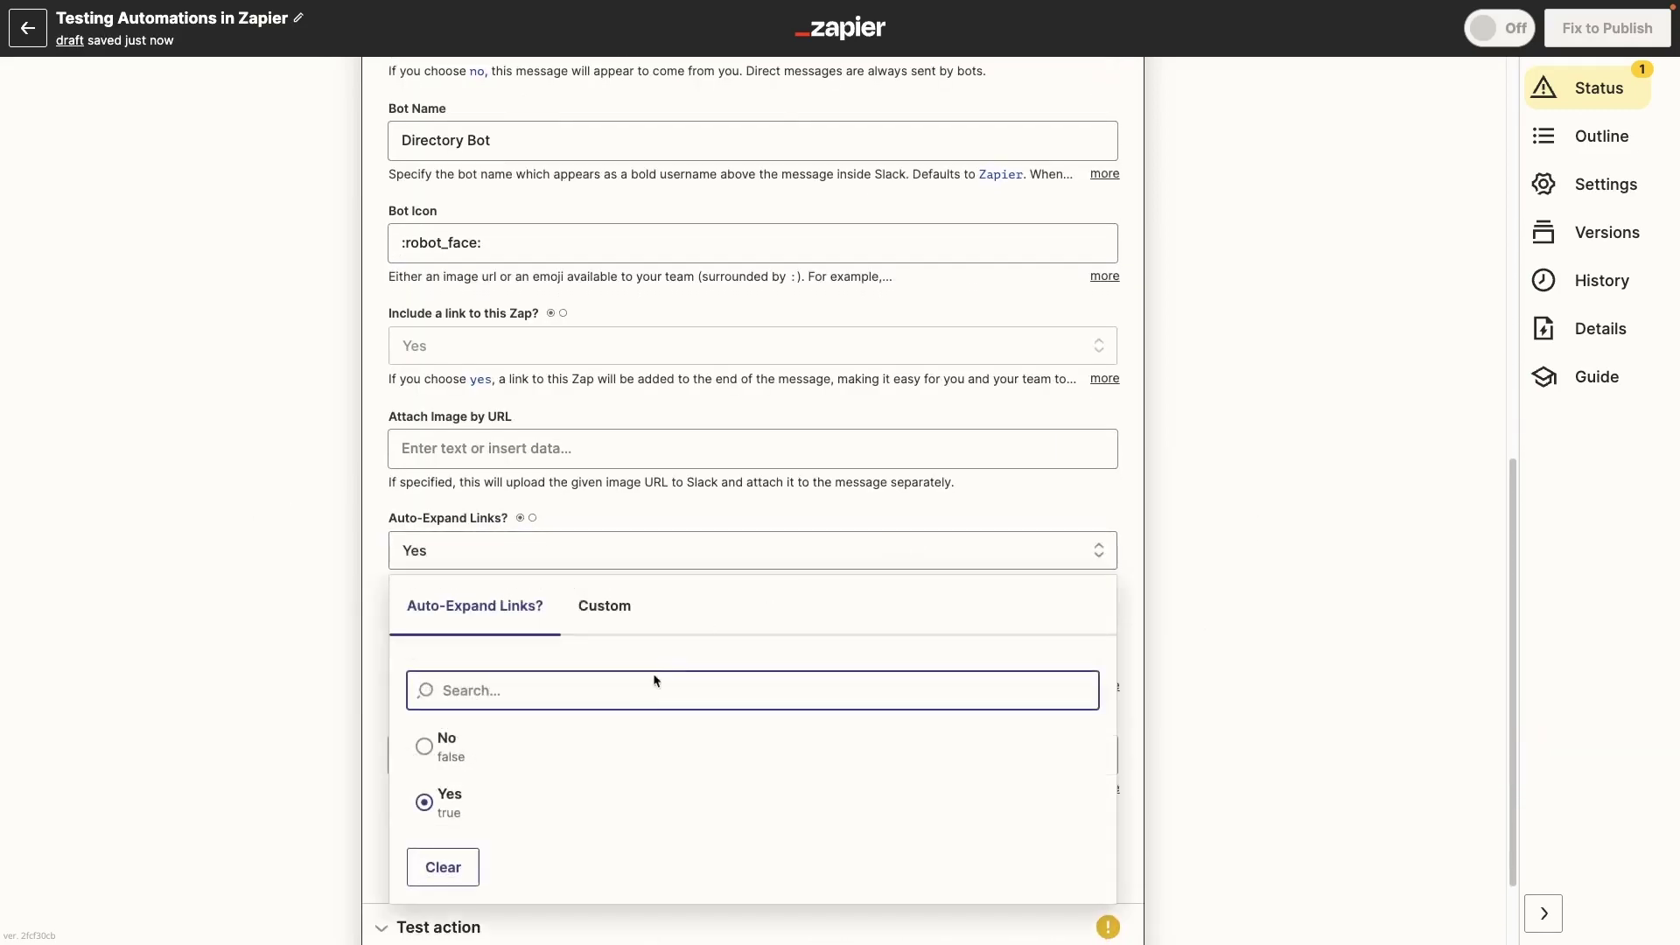
click(472, 740)
scroll(1262, 604, down, 2)
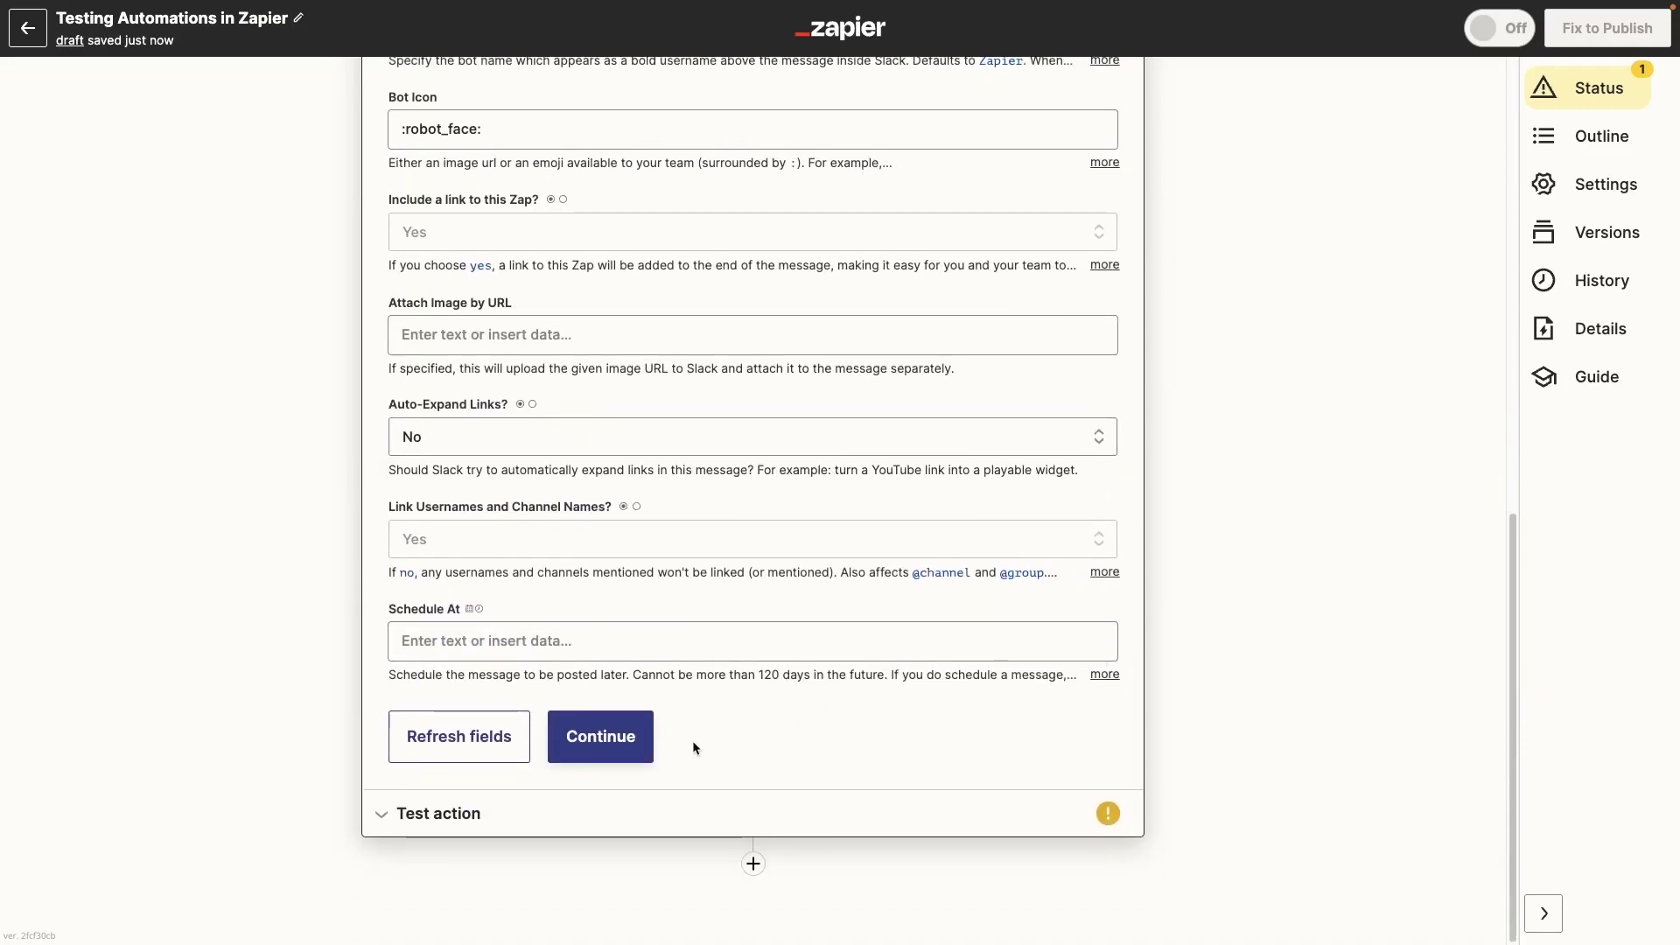
click(649, 748)
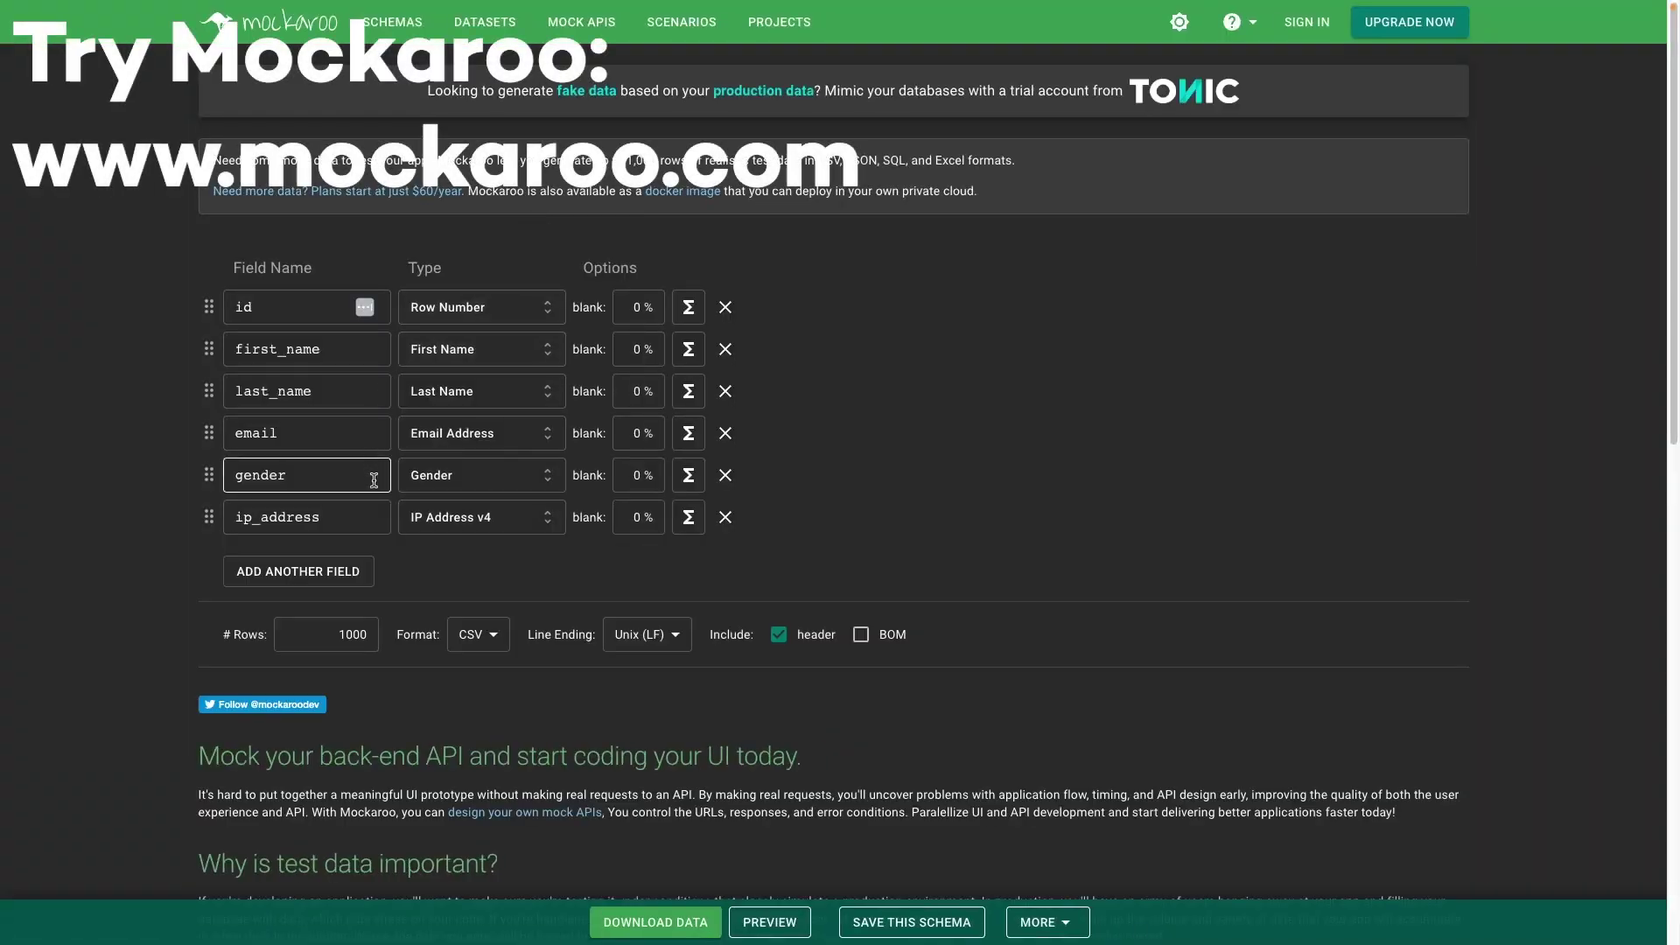
Step: Add a new field row to the Mockaroo schema and bring up its list of data types
click(360, 571)
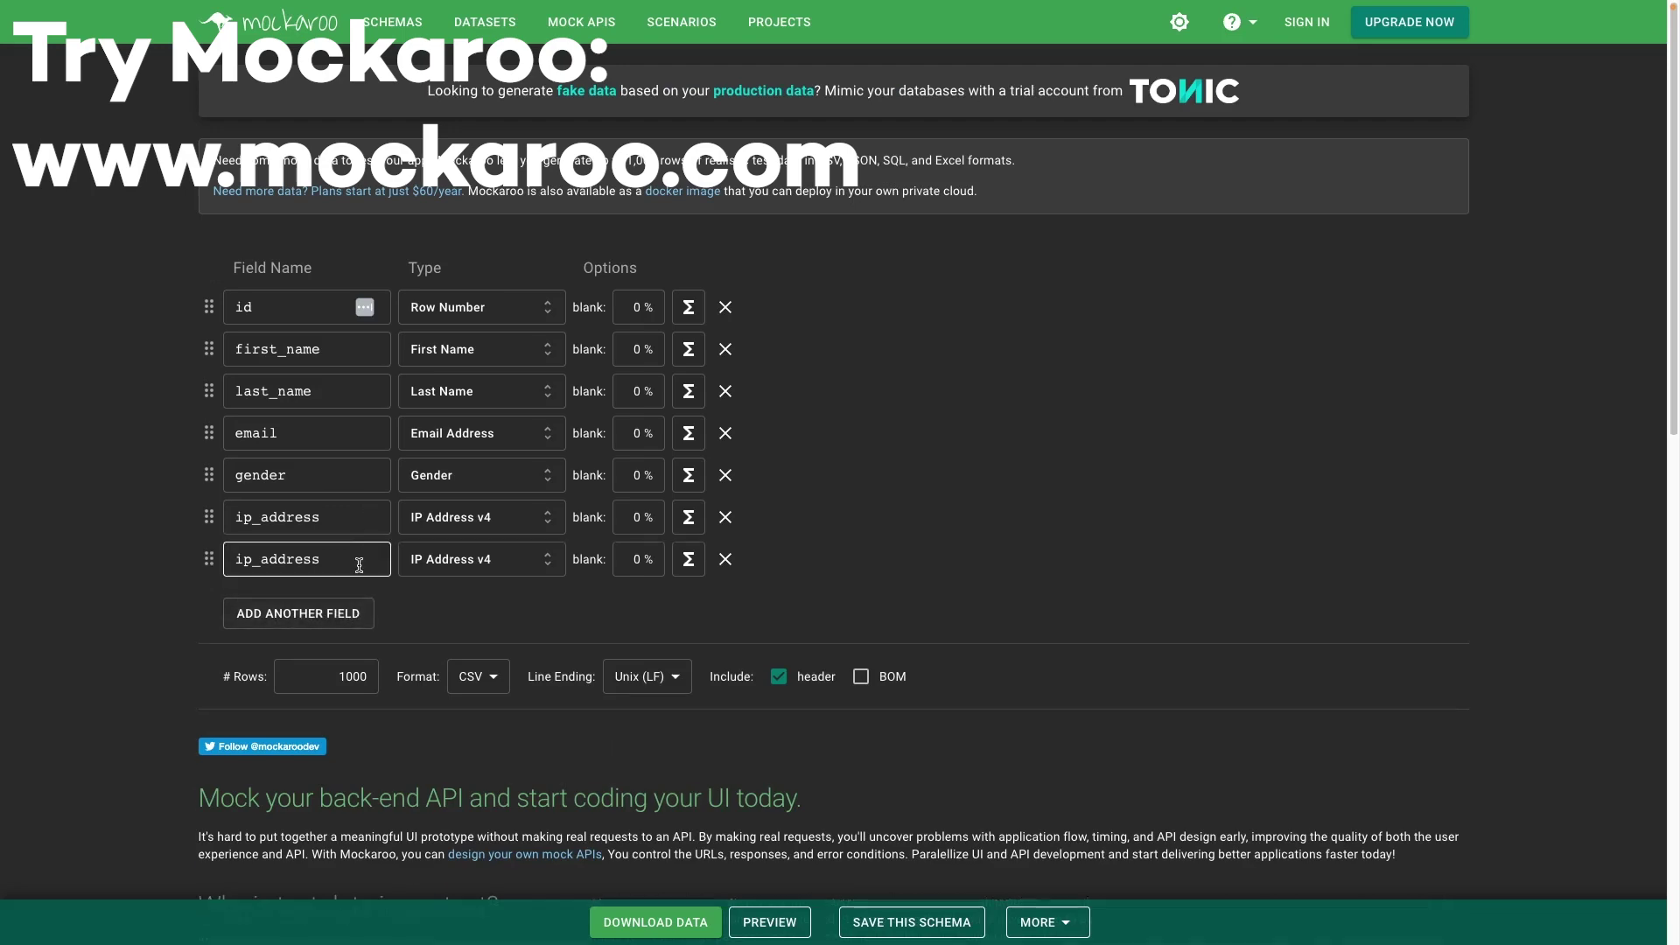
click(444, 571)
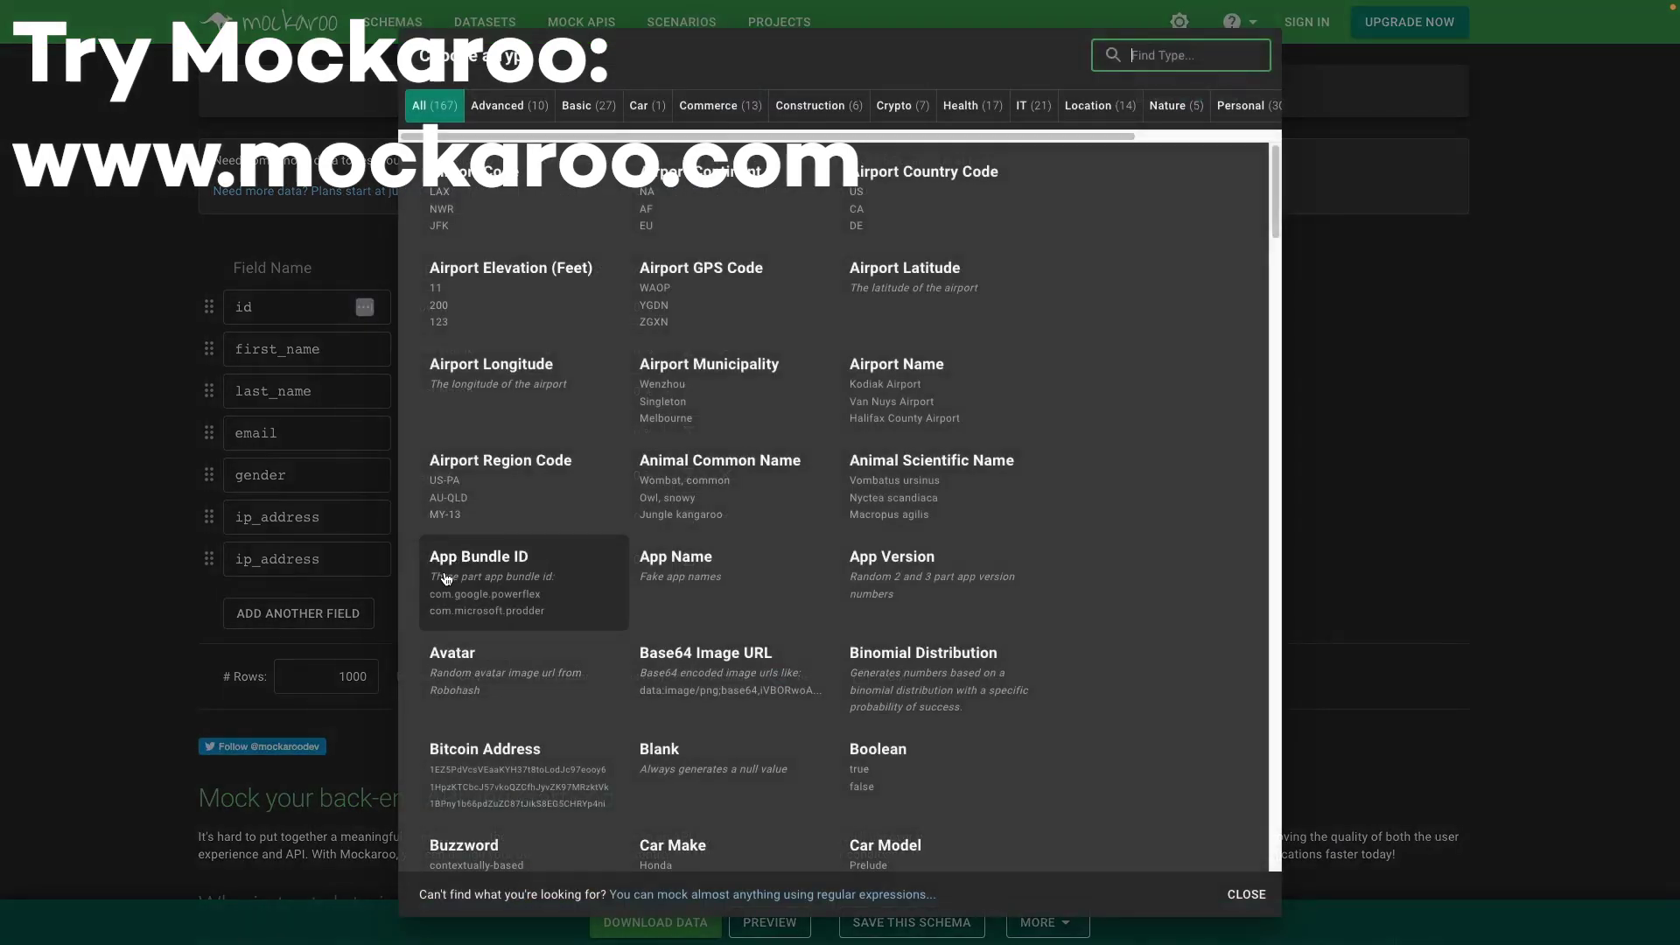
scroll(806, 525, down, 5)
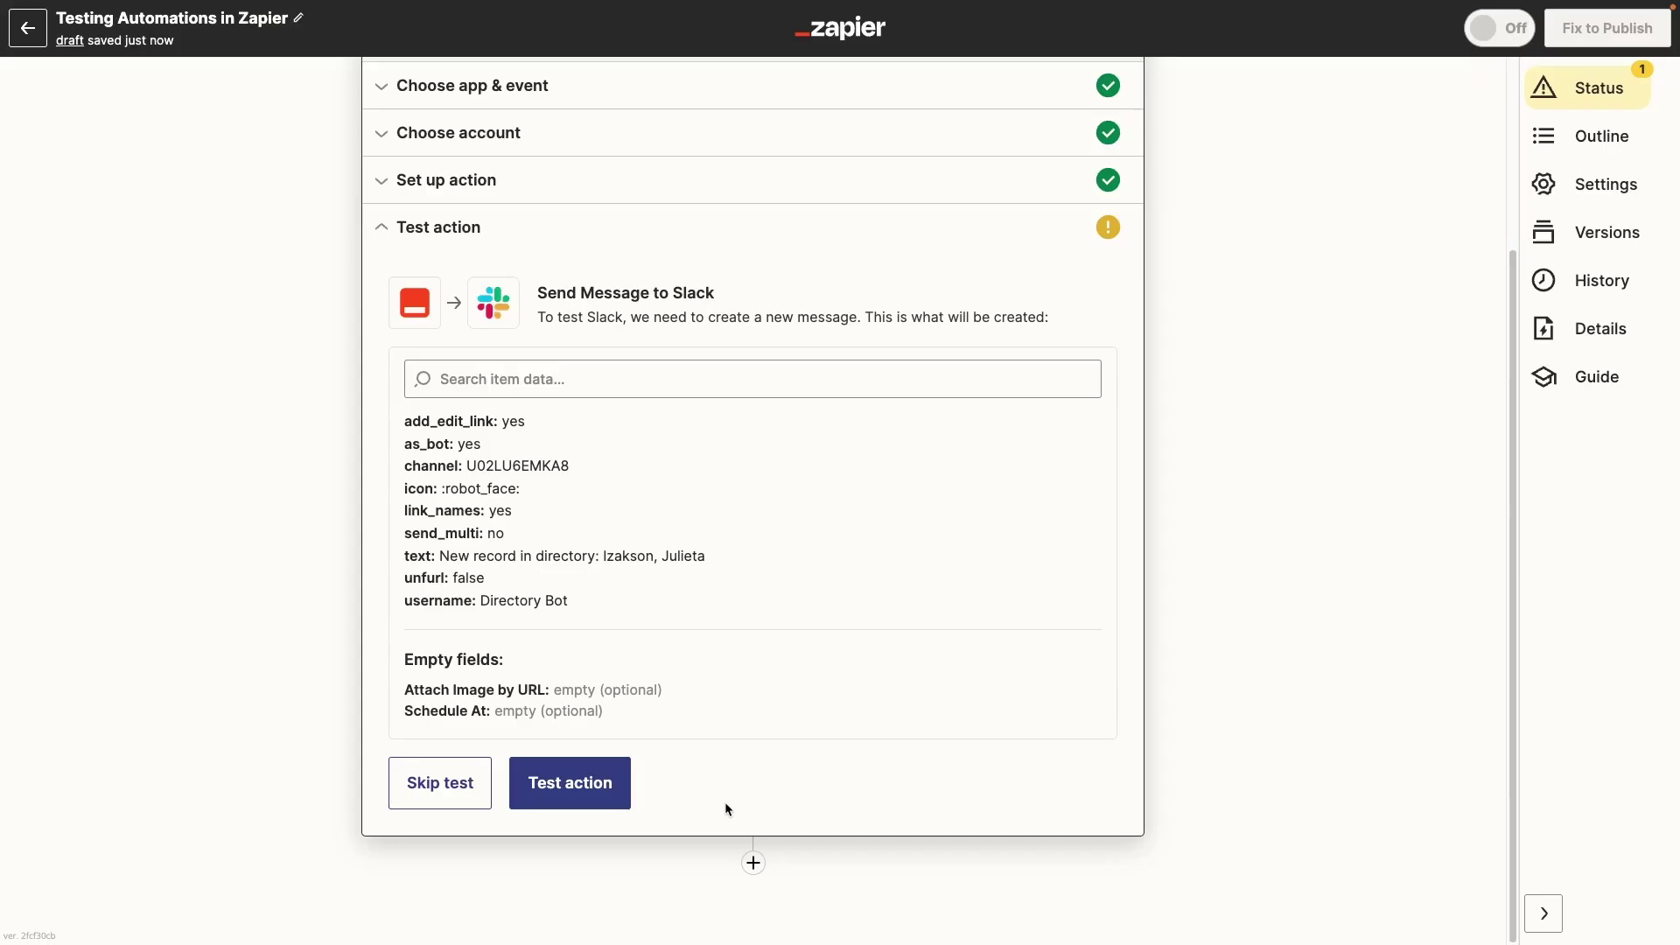
Step: Send a test message to Slack, then publish the Zap and switch it on
click(617, 791)
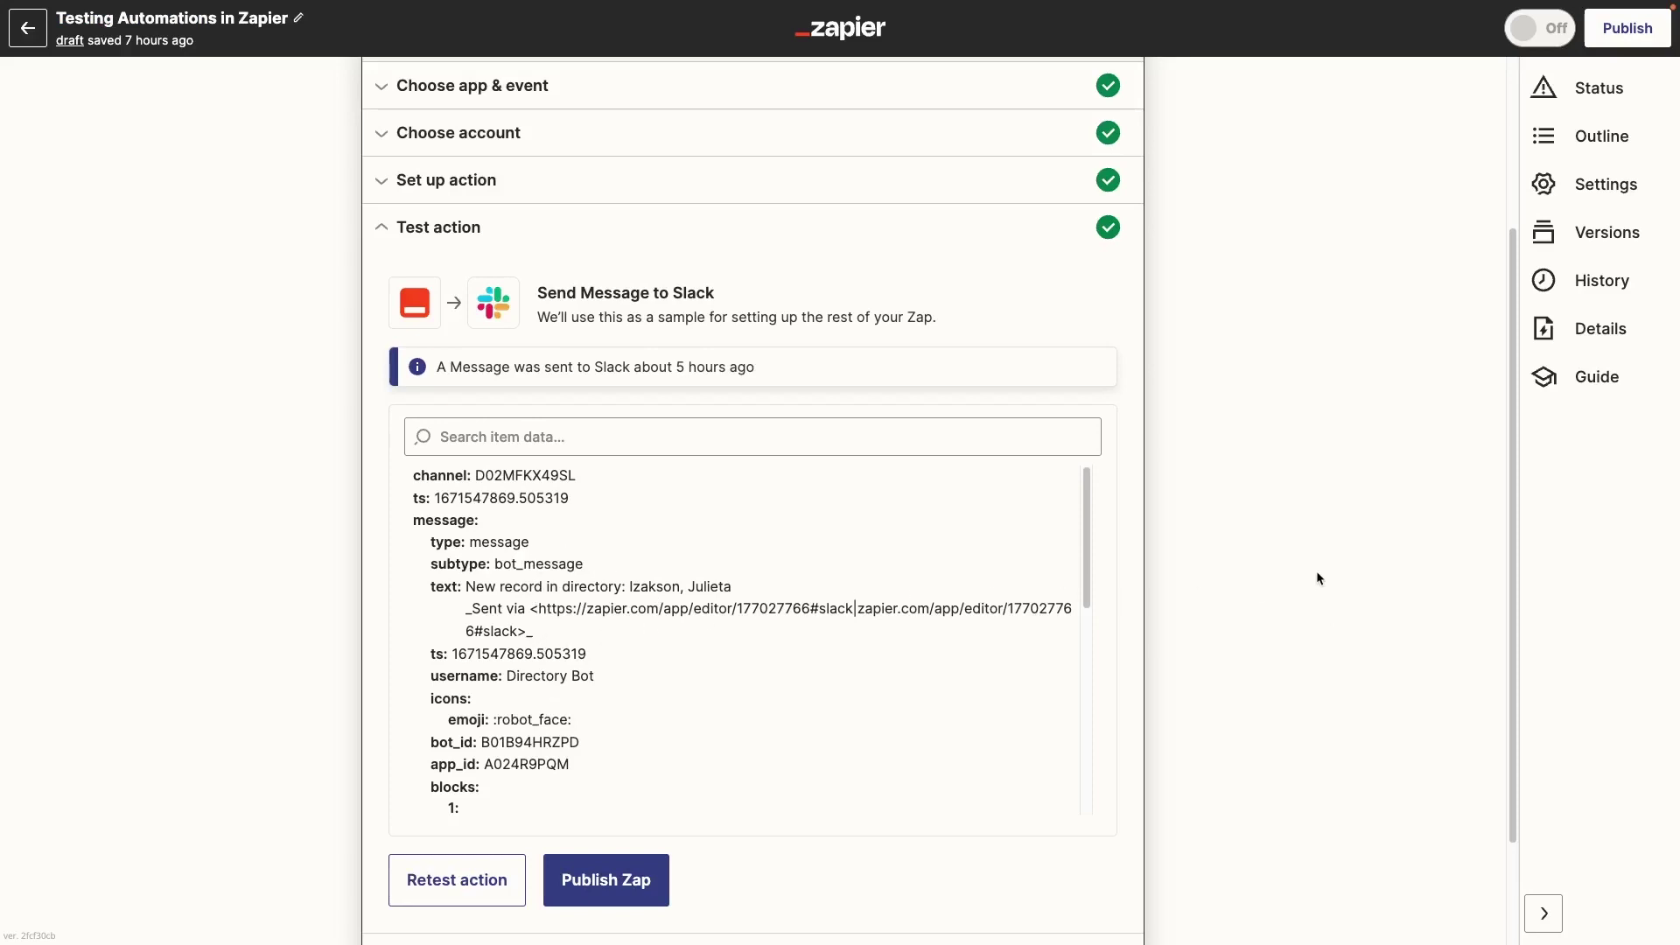
click(657, 880)
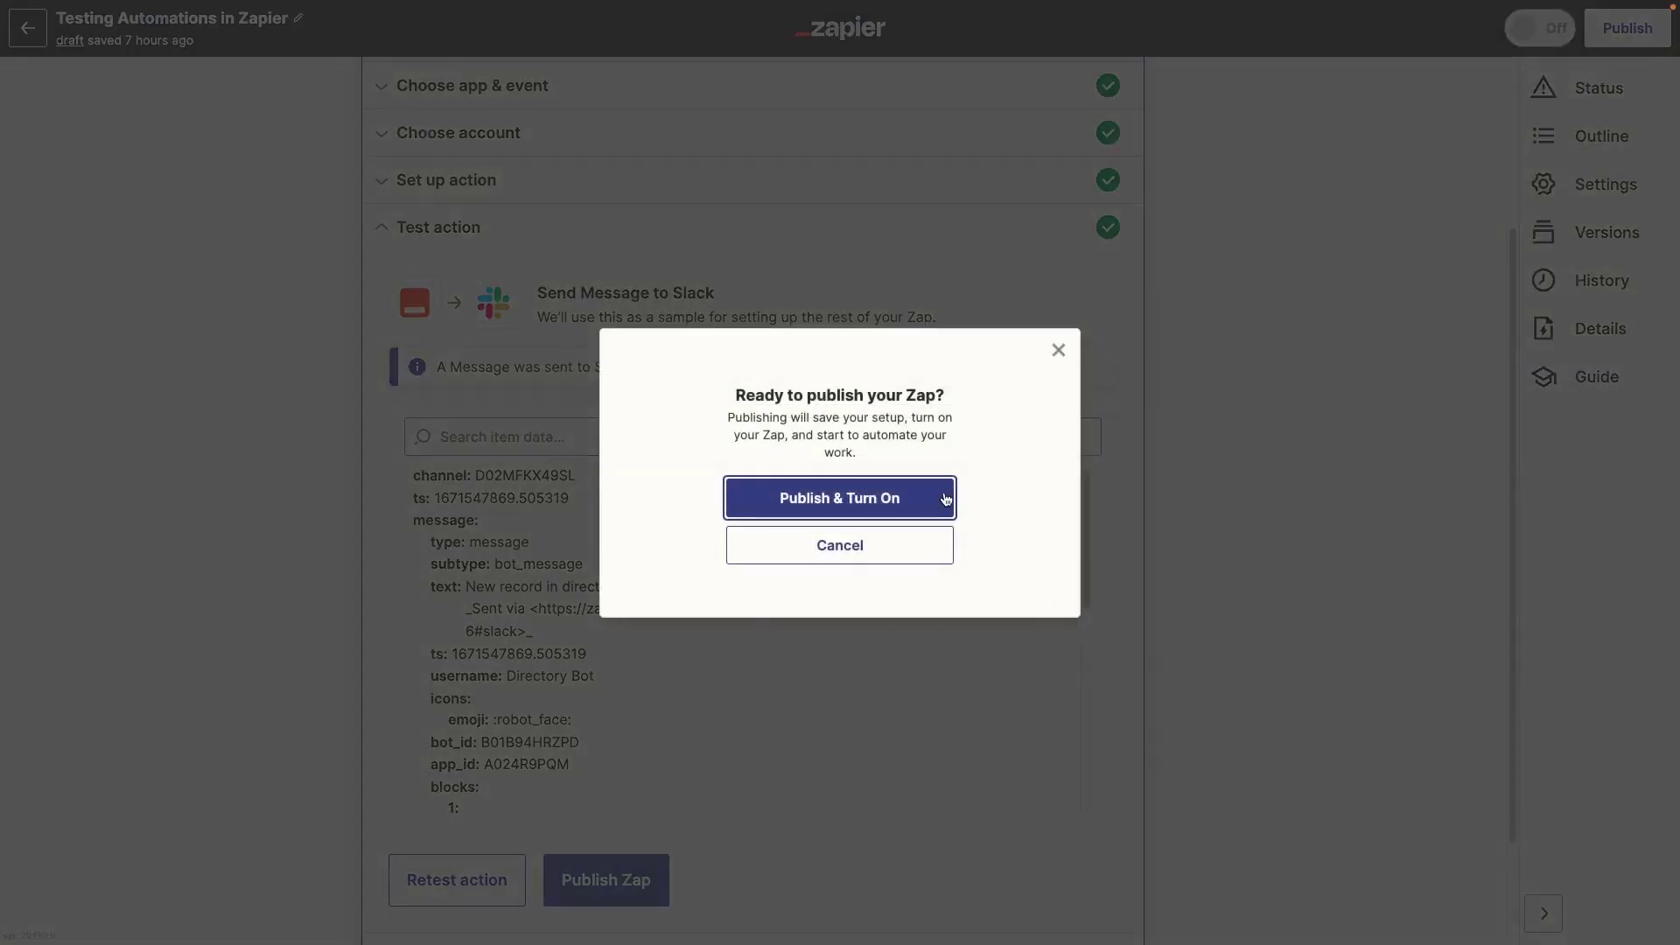
click(943, 497)
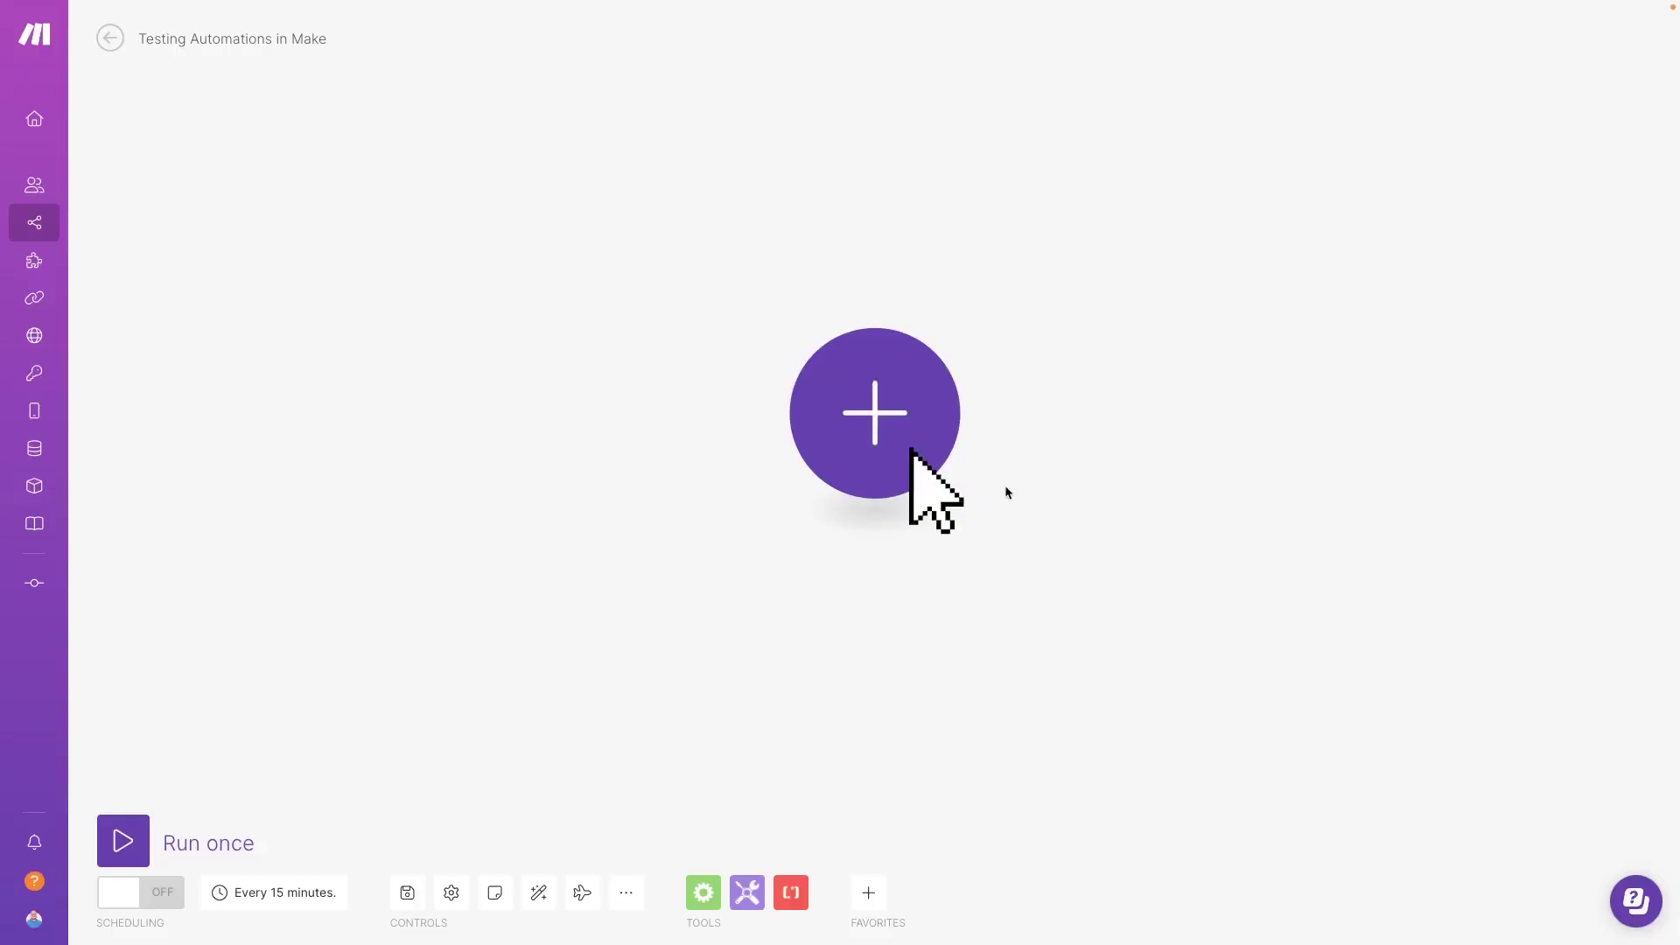
Step: Add an Airtable Watch Records module using the XR • Tutorial Database base
click(910, 451)
text(airtable)
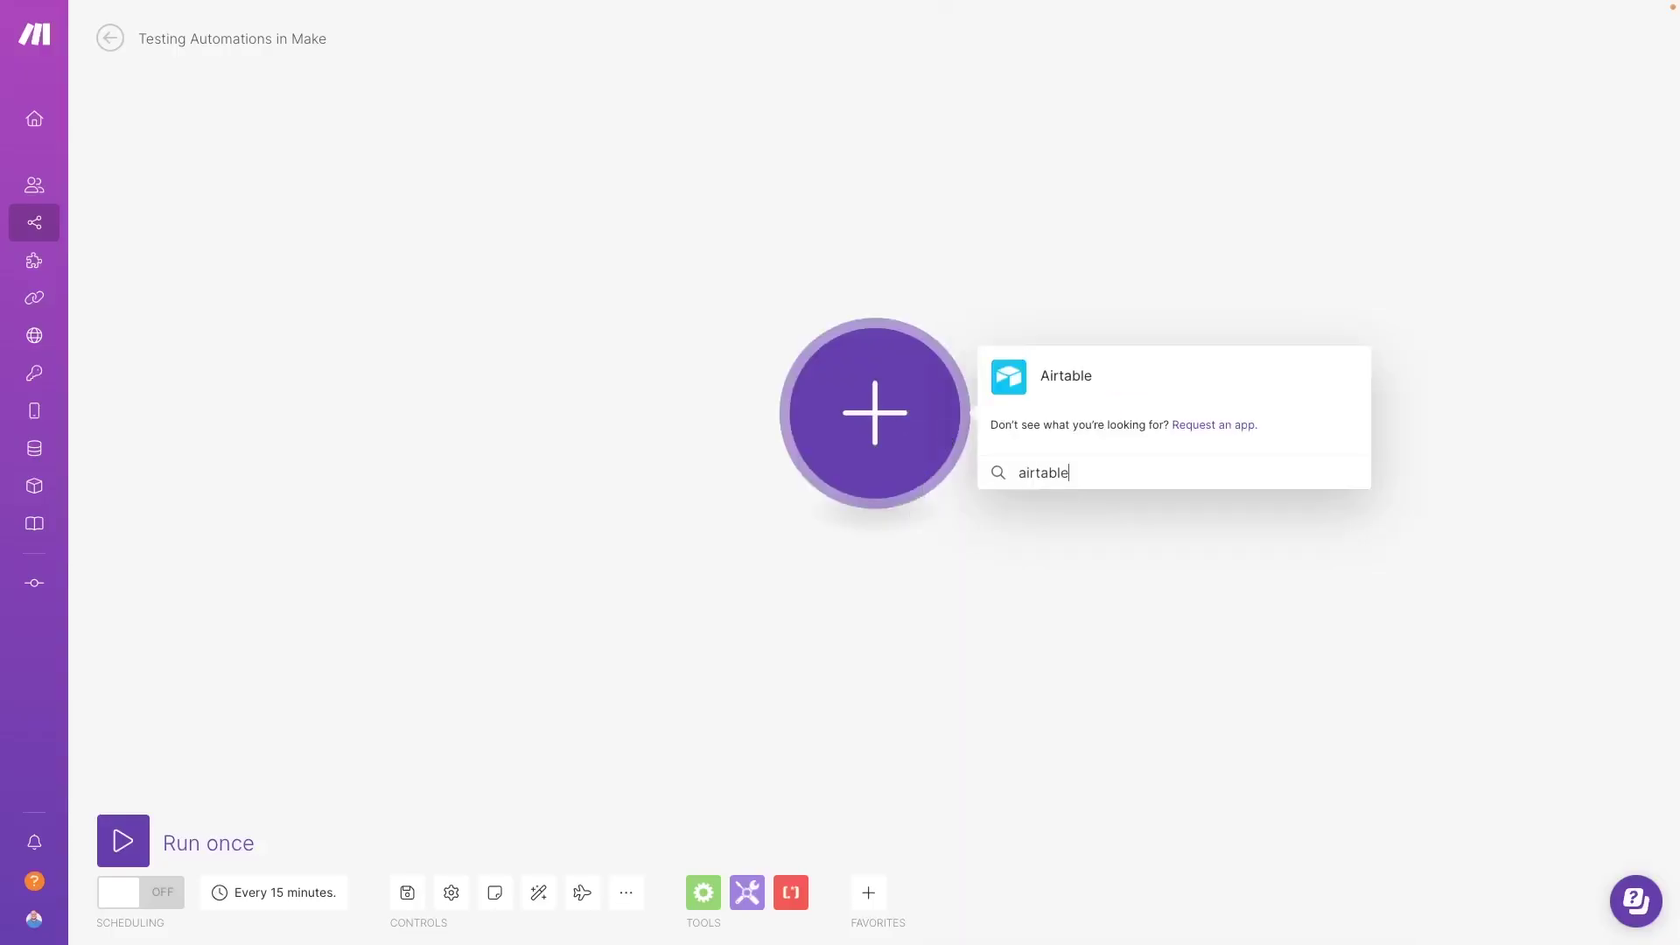
click(1101, 377)
click(1088, 203)
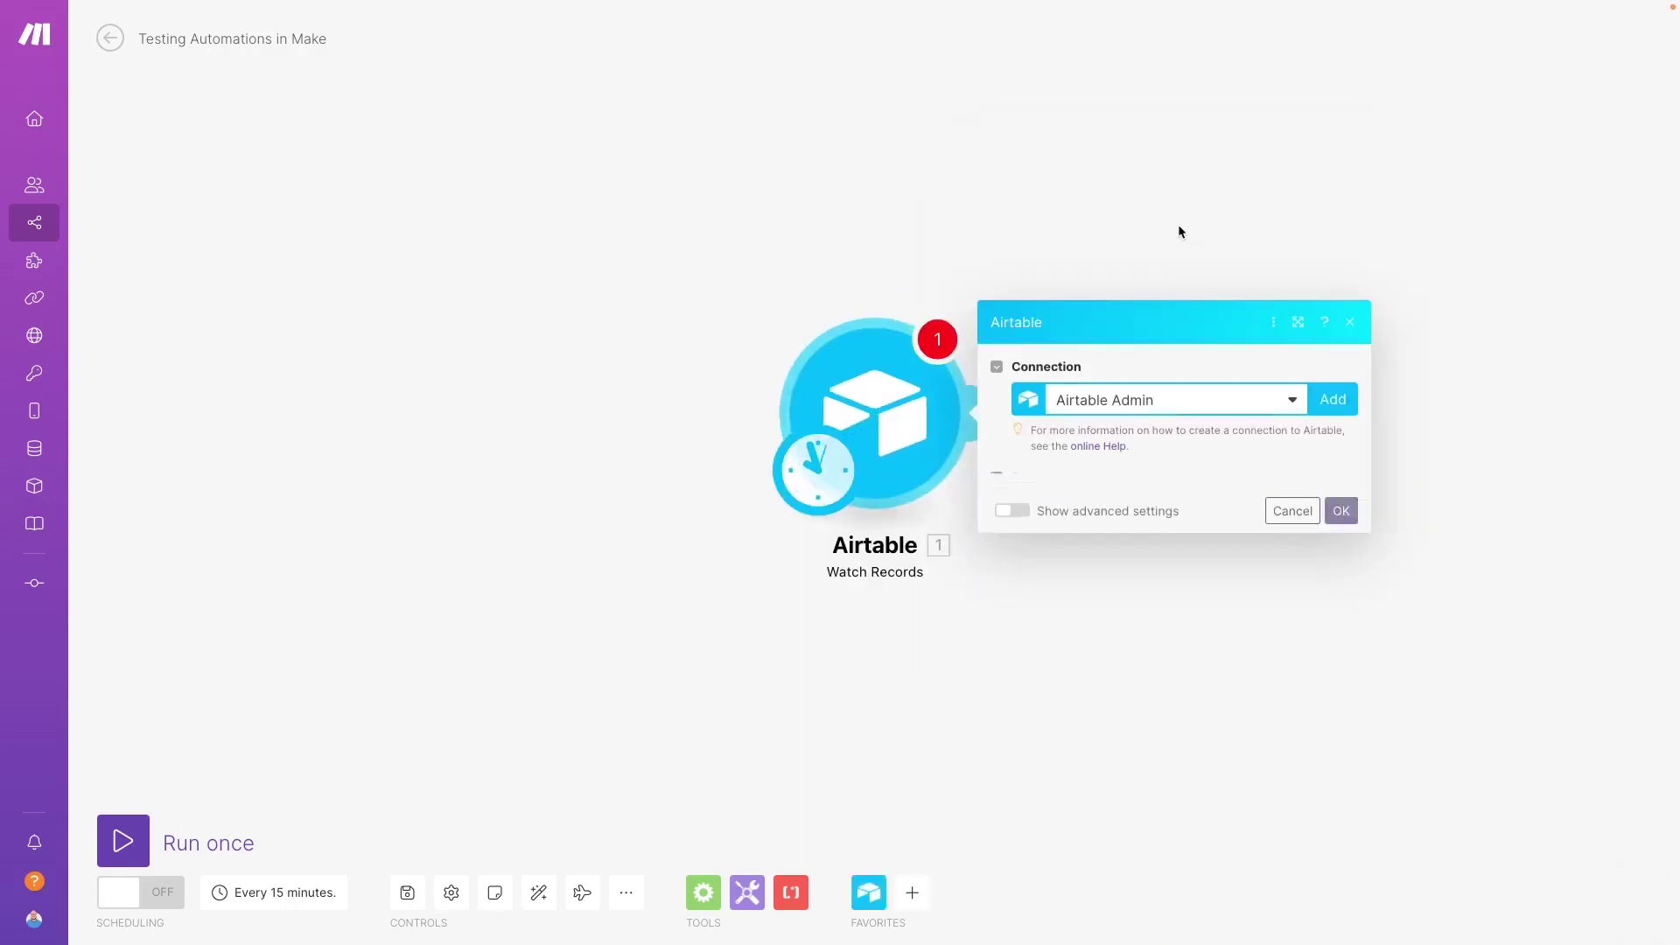
click(1159, 483)
text(tutor)
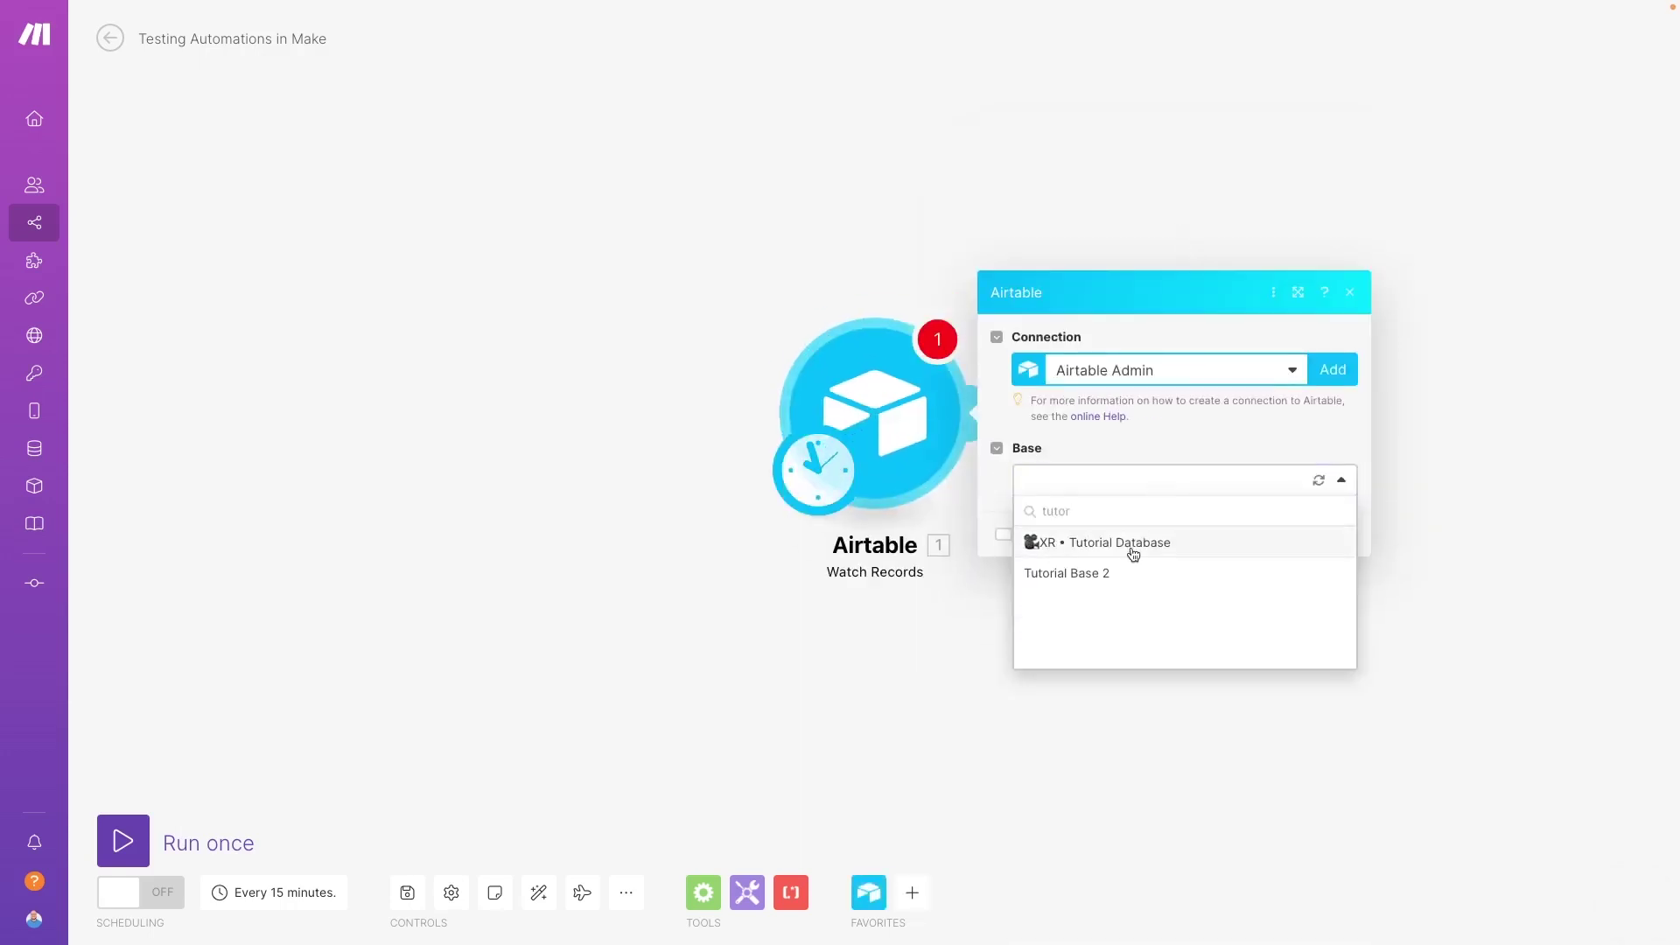
click(1132, 544)
Step: Set table Directory, trigger field Created, label field Full Name and limit 3, then save
click(1244, 531)
text(direc)
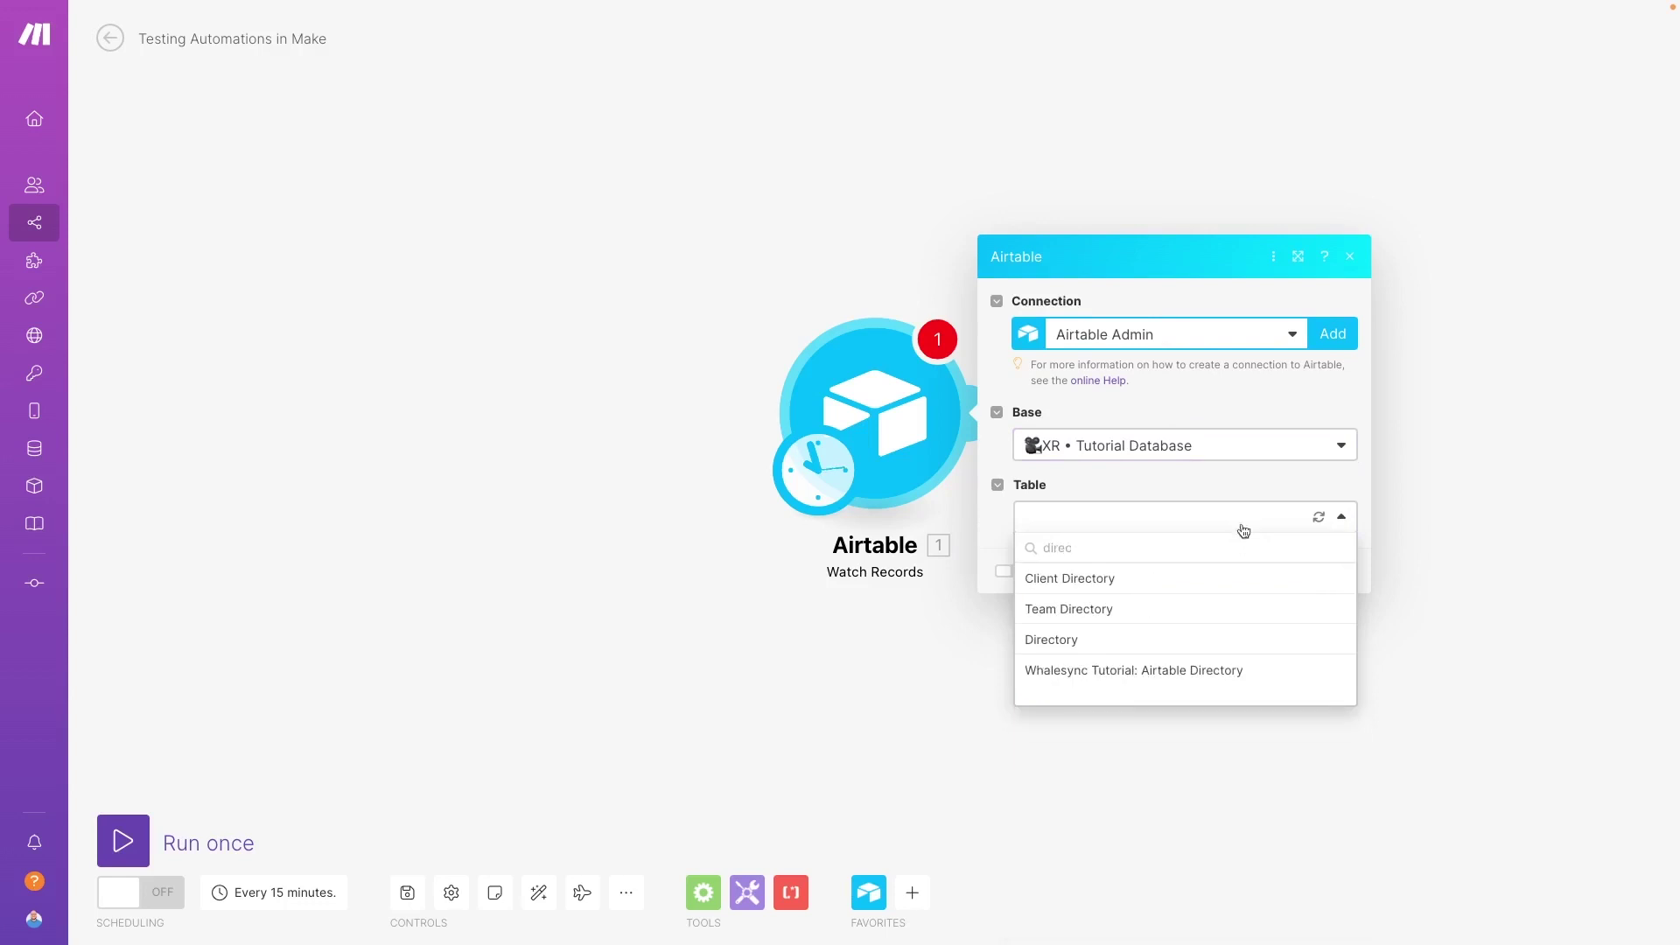
click(1194, 647)
click(1196, 389)
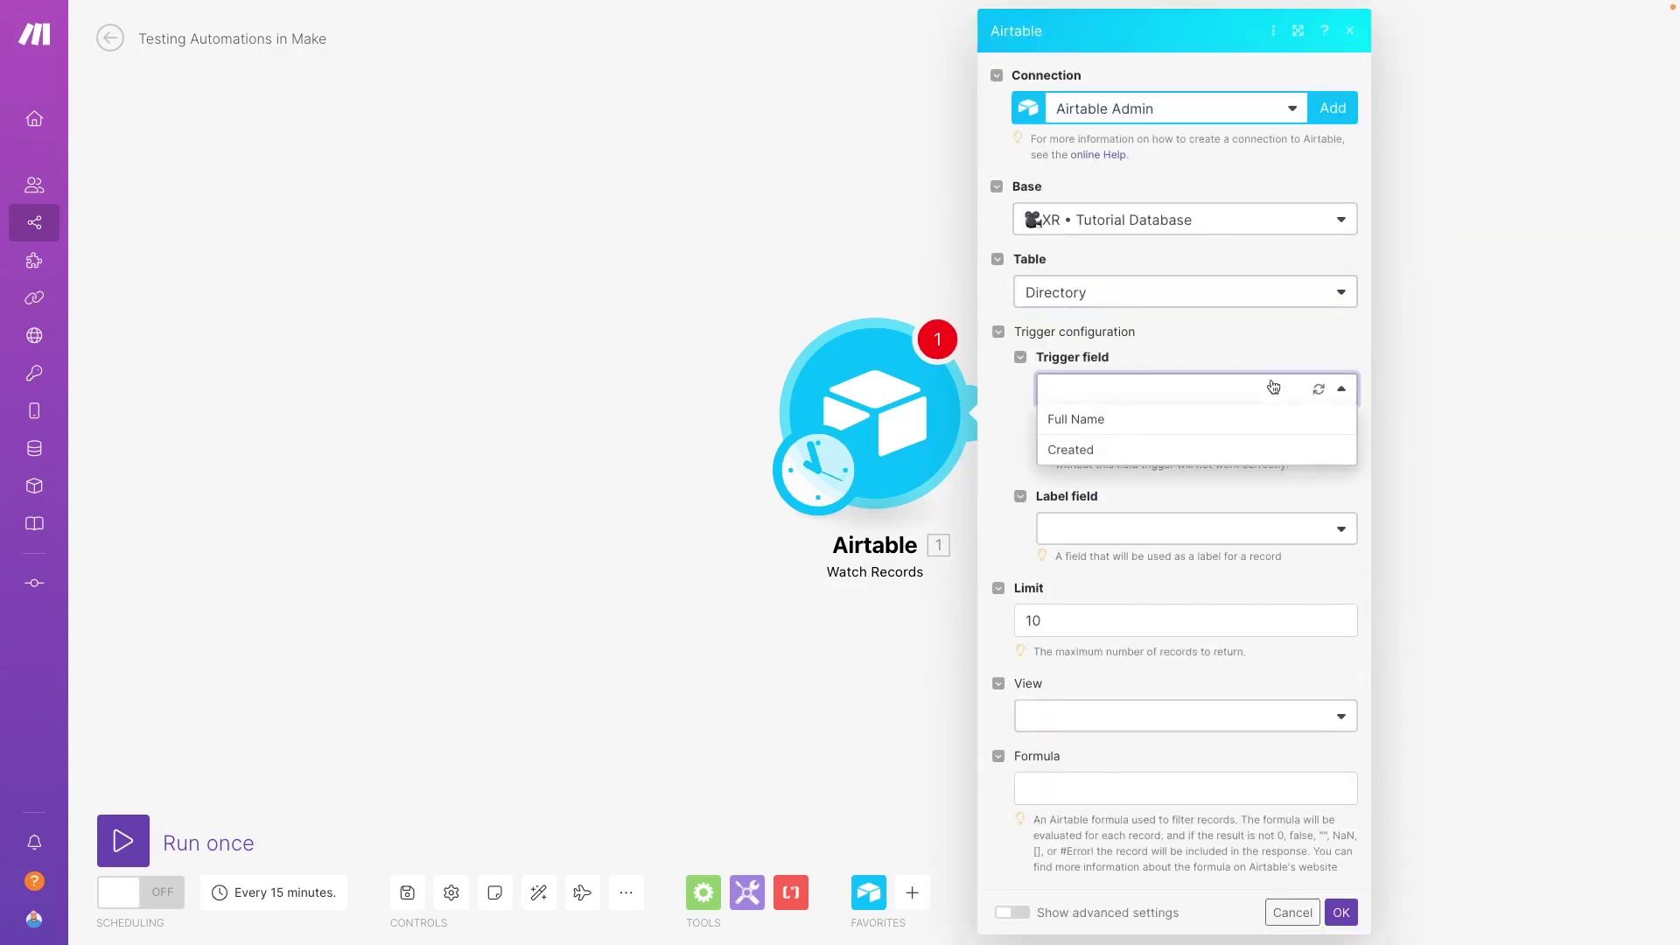
click(1076, 447)
click(1242, 528)
click(1215, 585)
key(Tab)
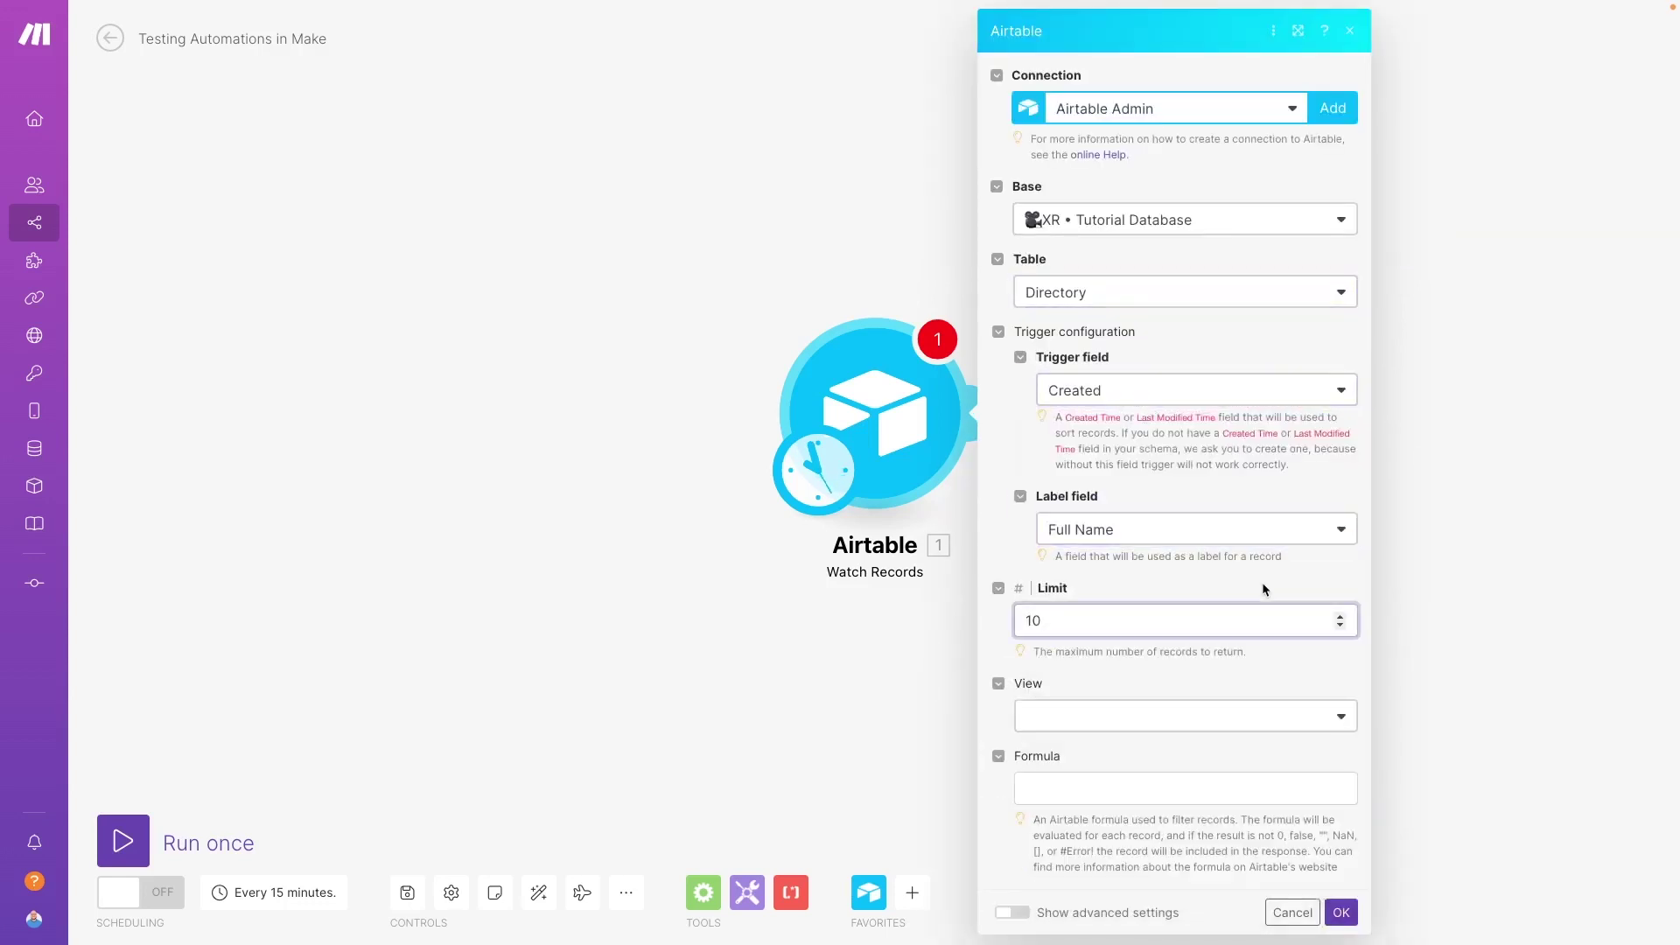
key(BackSpace)
key(BackSpace)
text(3)
click(1289, 676)
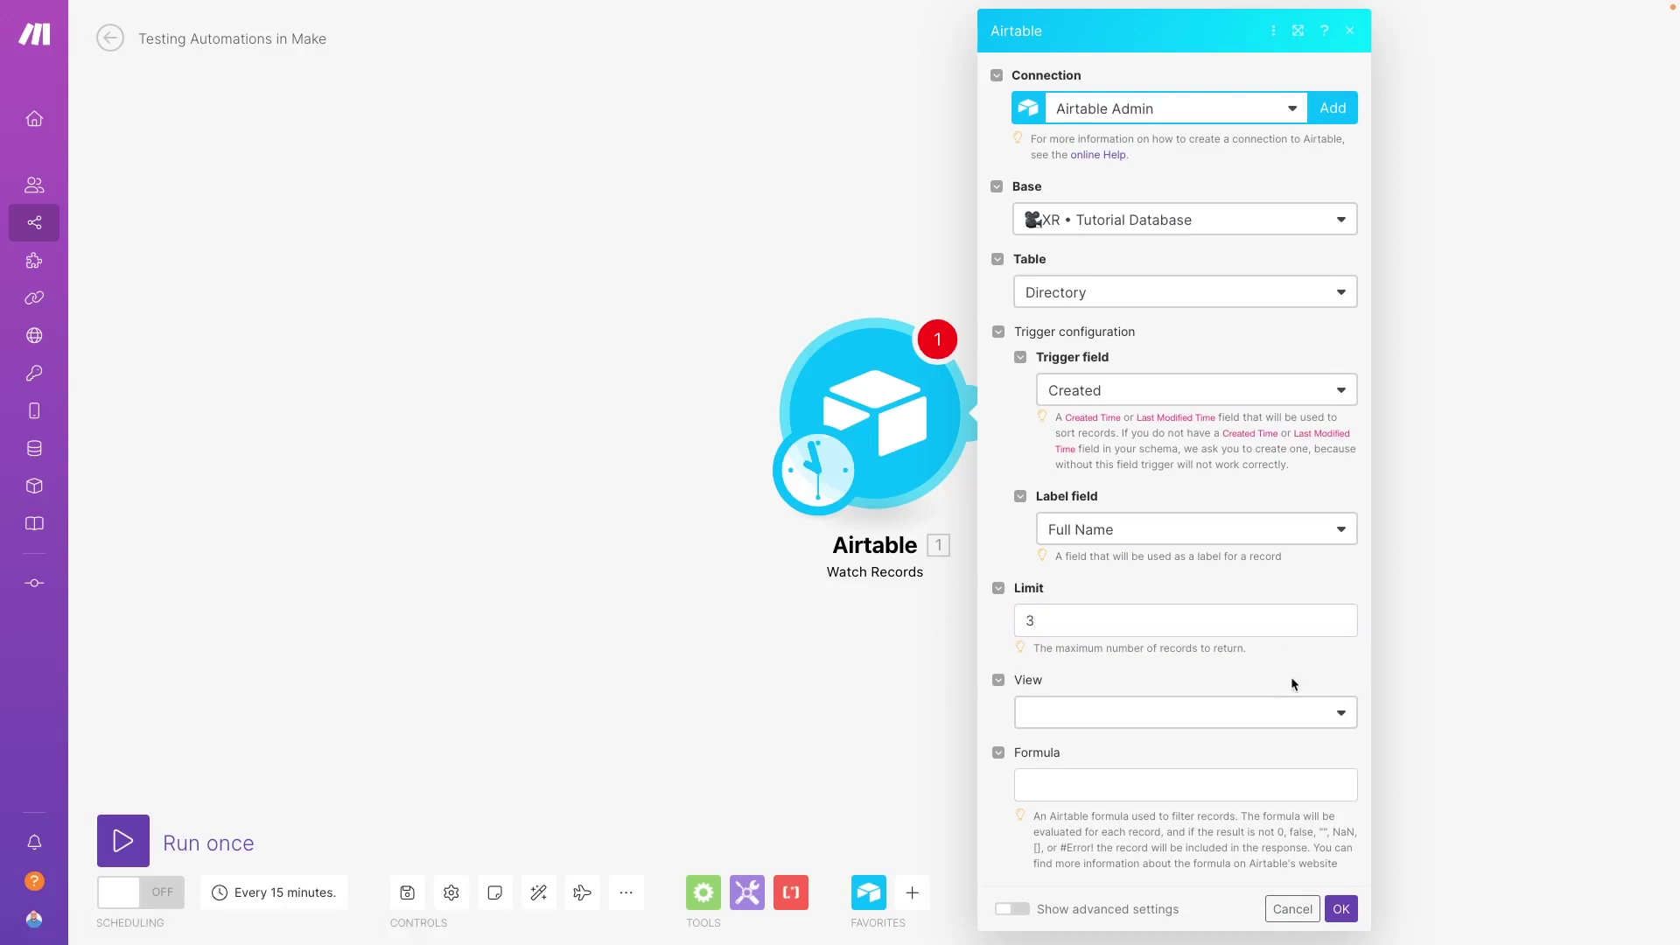
click(1339, 910)
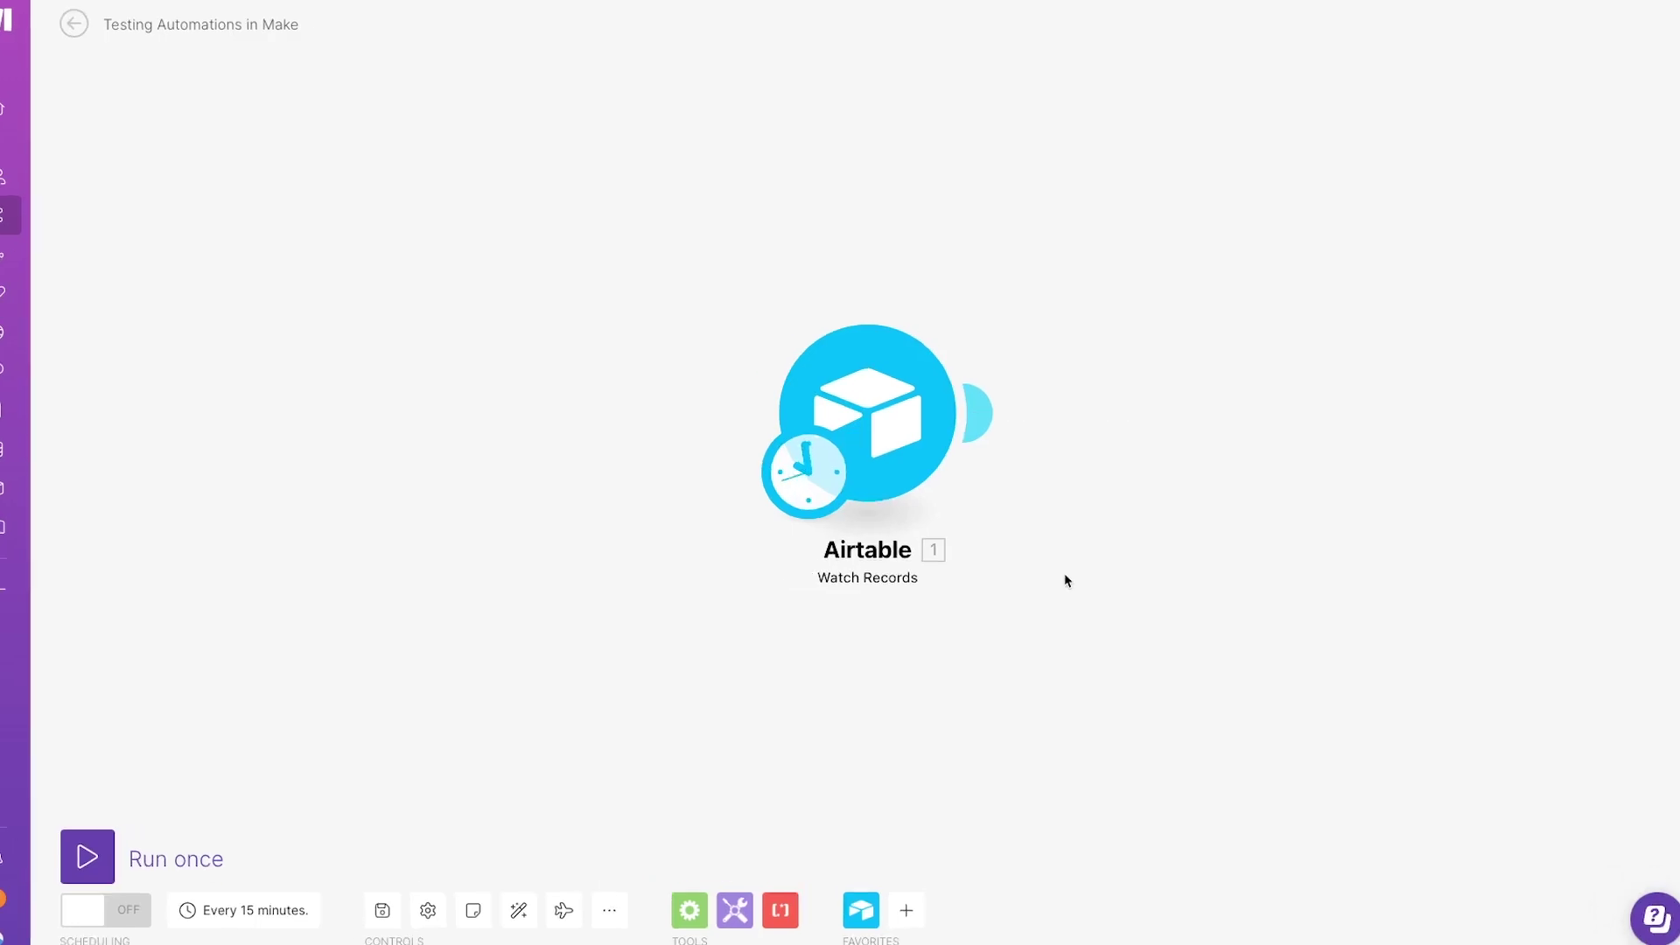
Step: Set the Airtable trigger to start manually from the second record in the Directory list
right_click(925, 418)
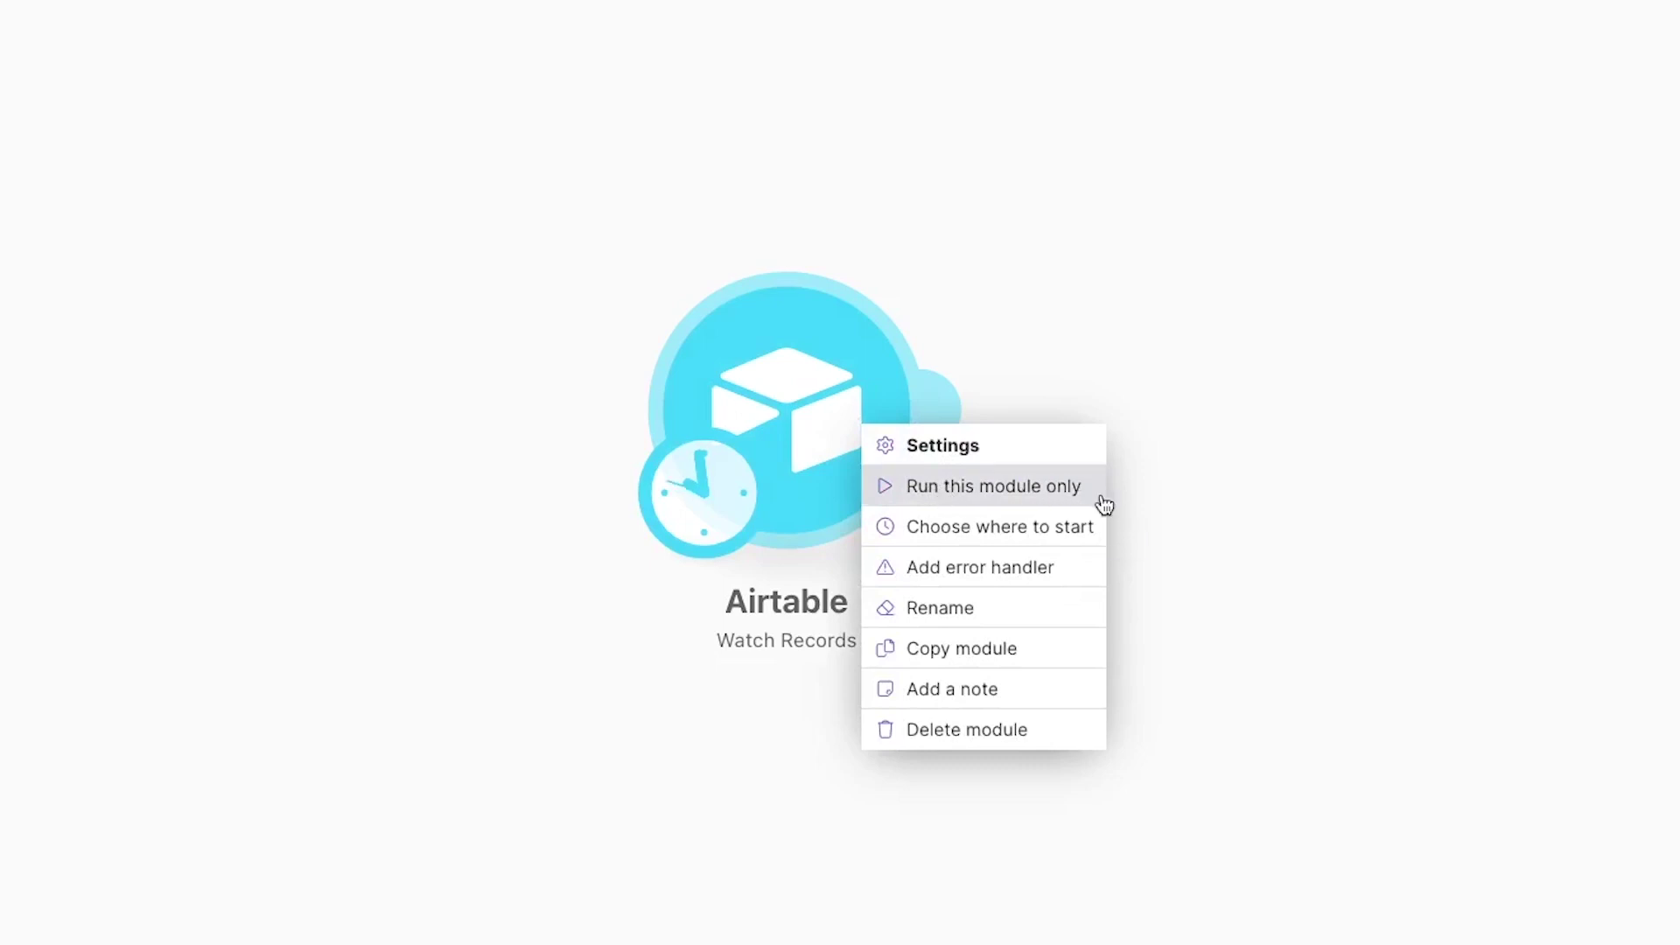
click(1072, 539)
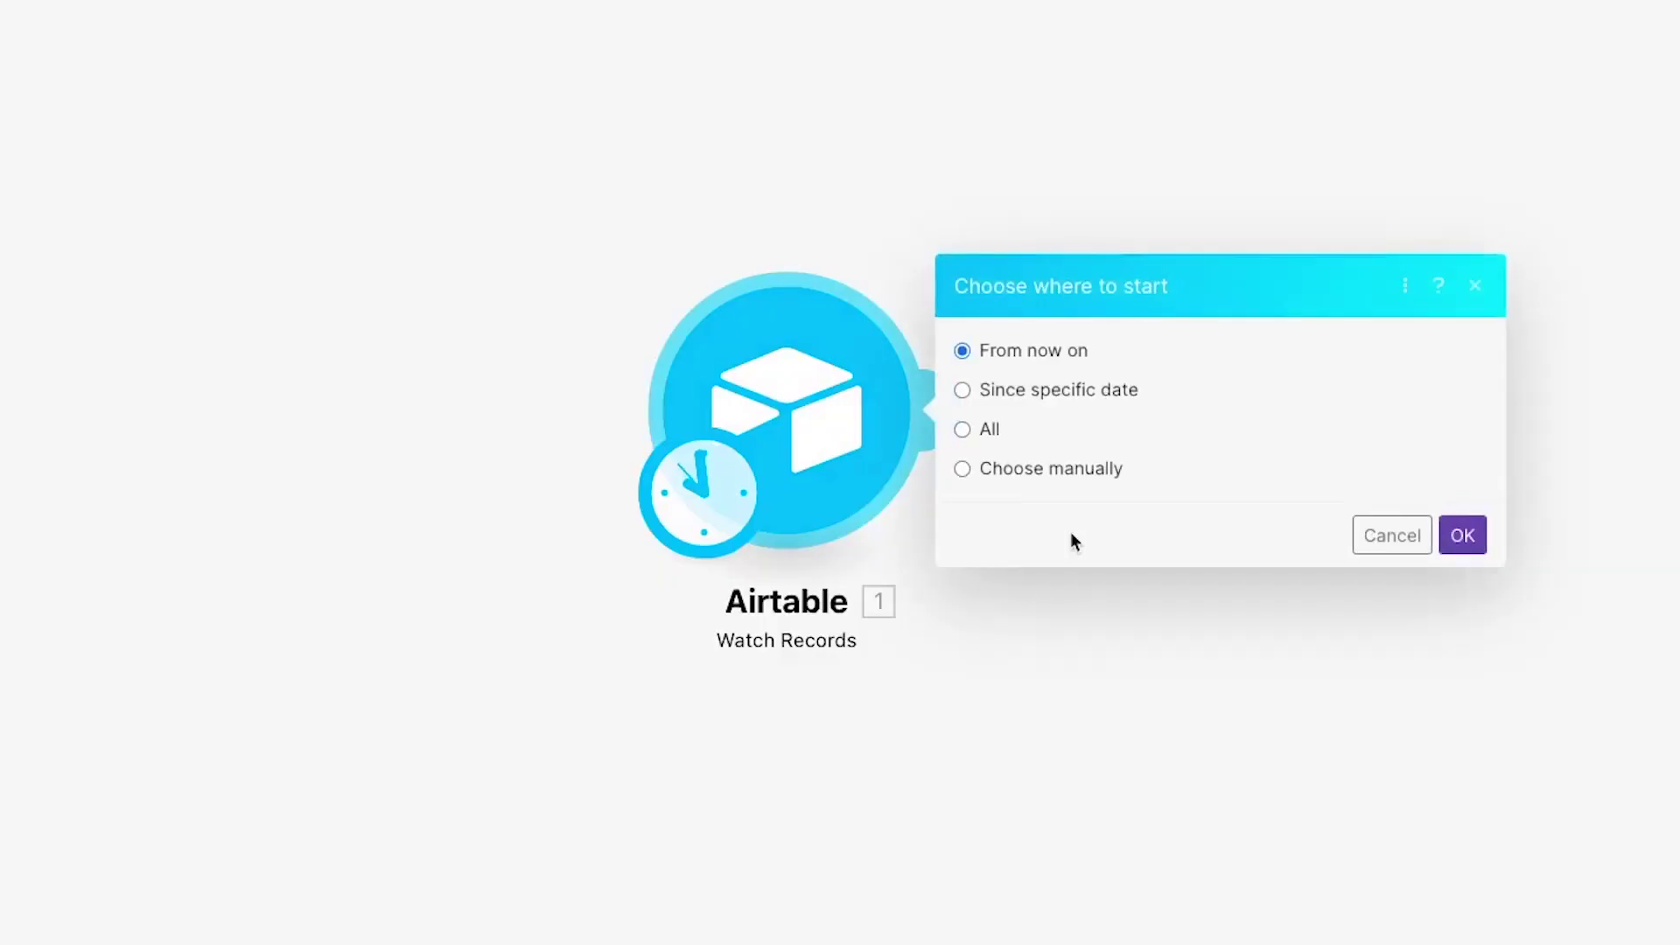
click(1073, 479)
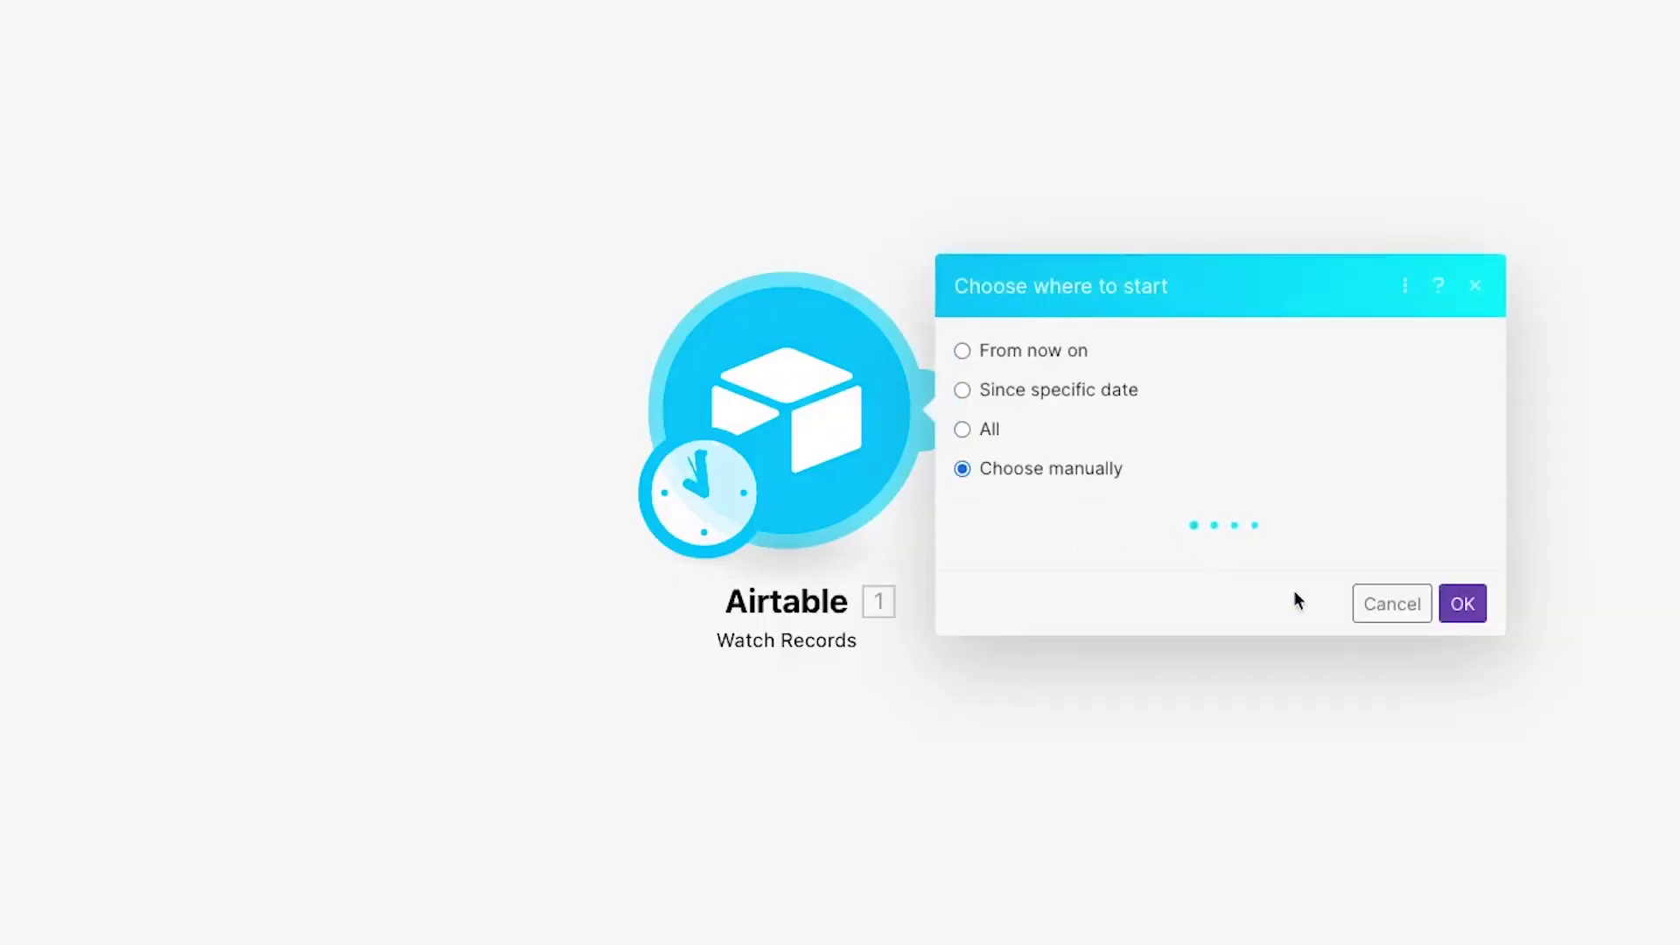
scroll(1289, 600, down, 5)
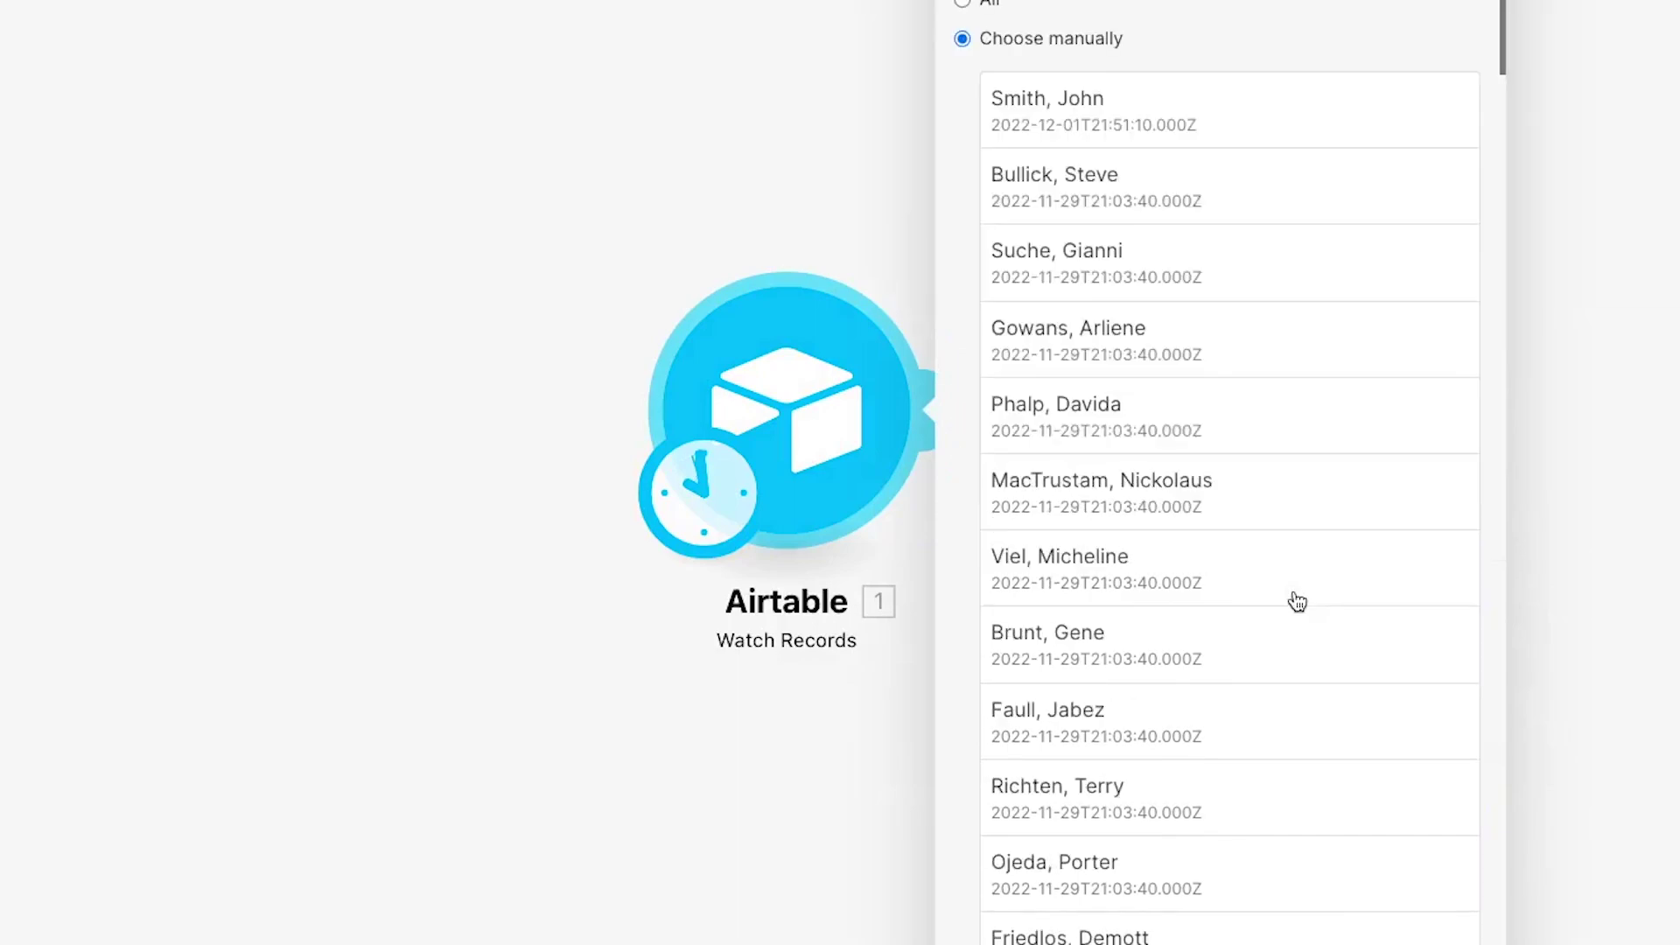
click(1281, 212)
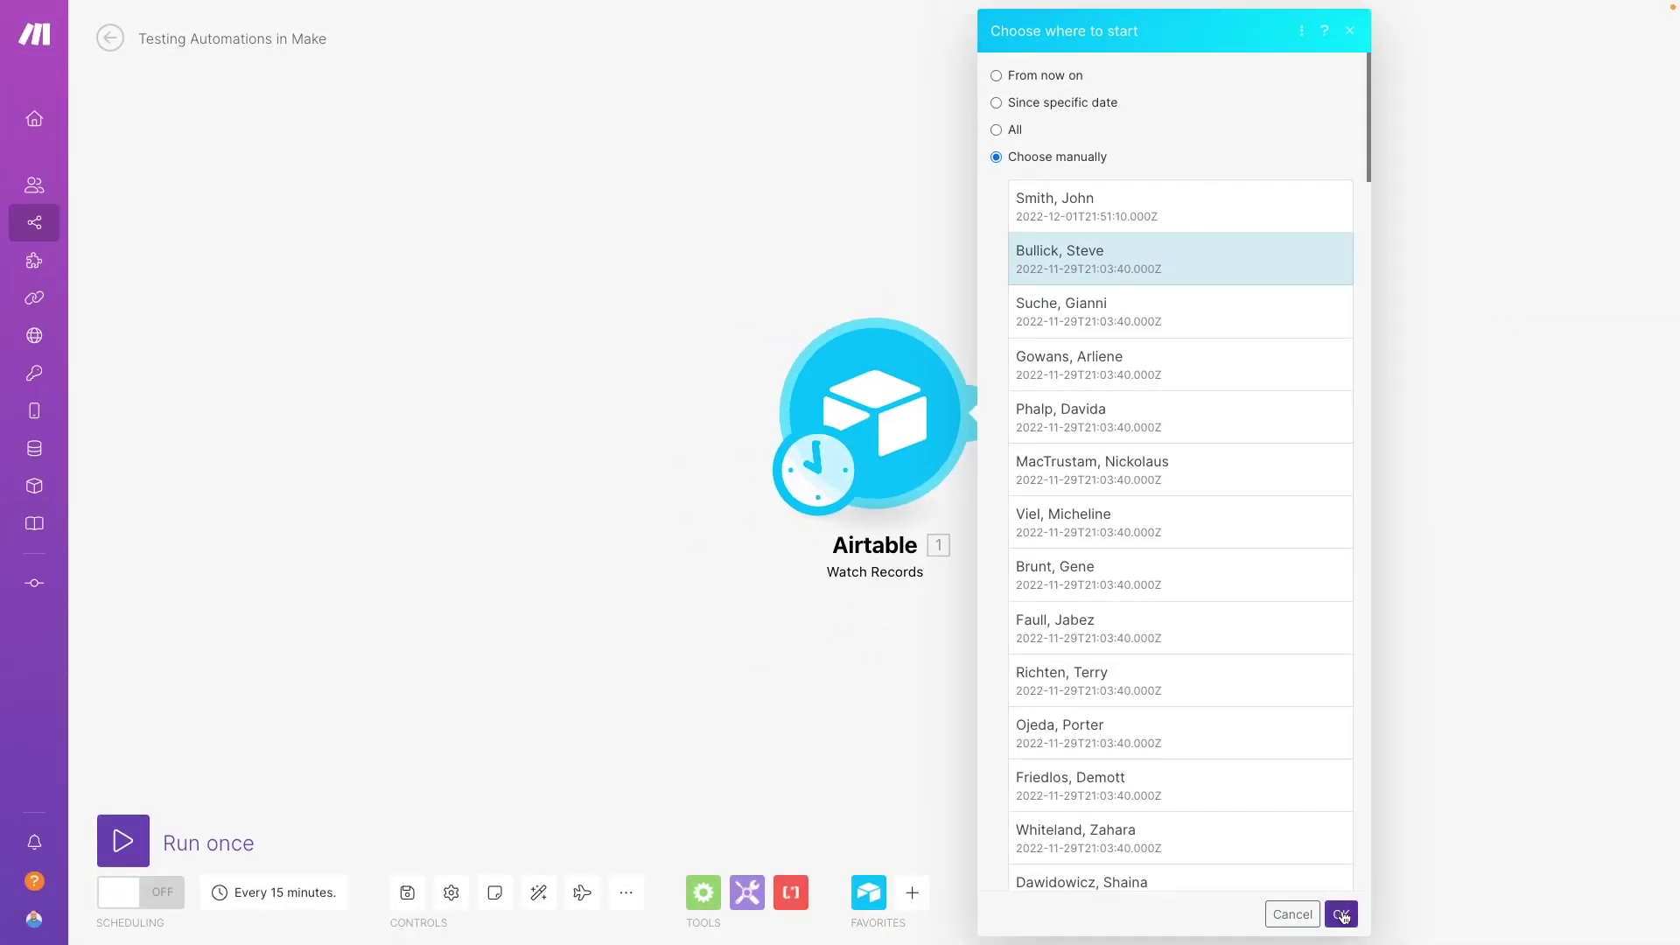
click(1340, 914)
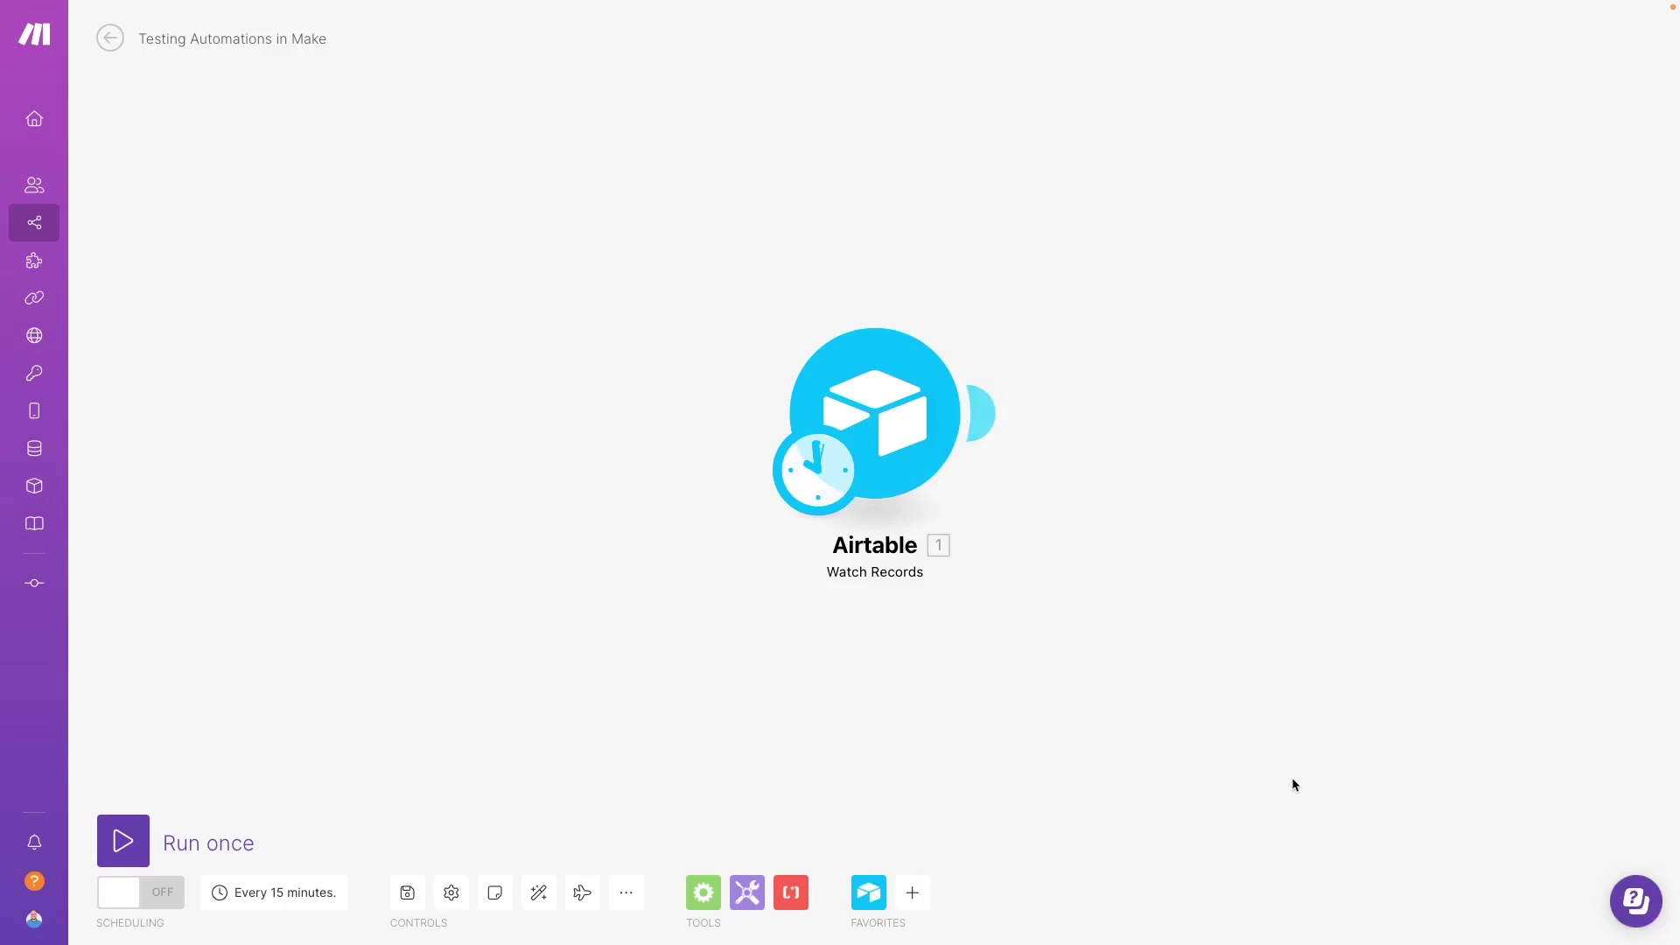
Step: Run only the Airtable module and review the three Directory record bundles it returned
right_click(930, 448)
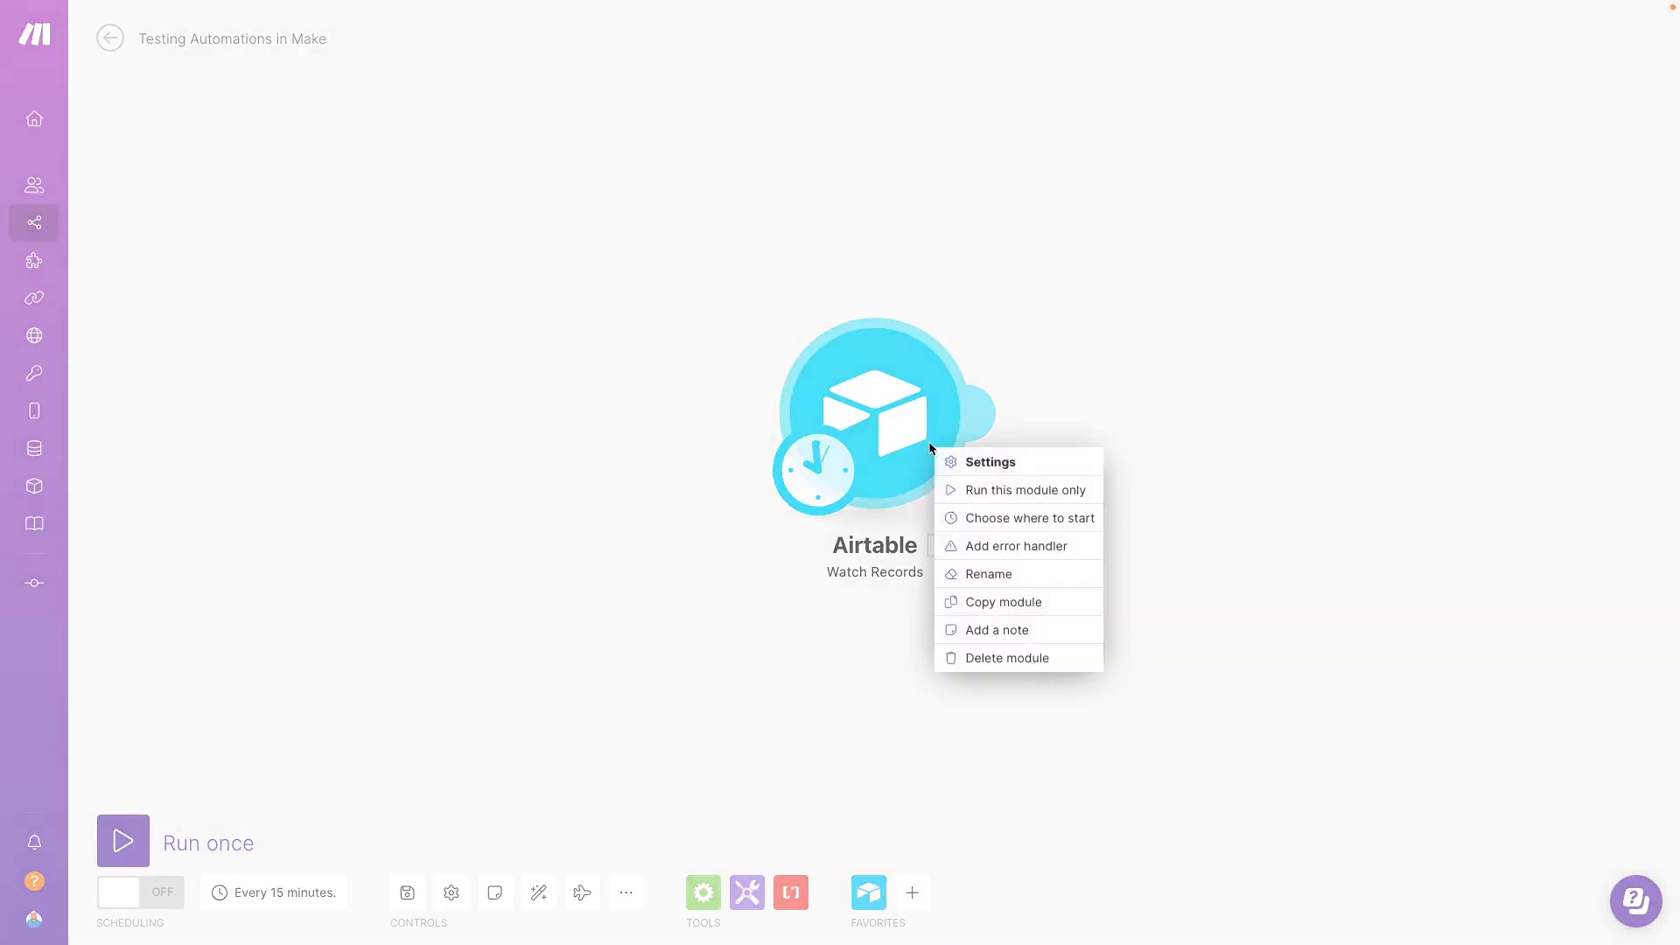
click(975, 492)
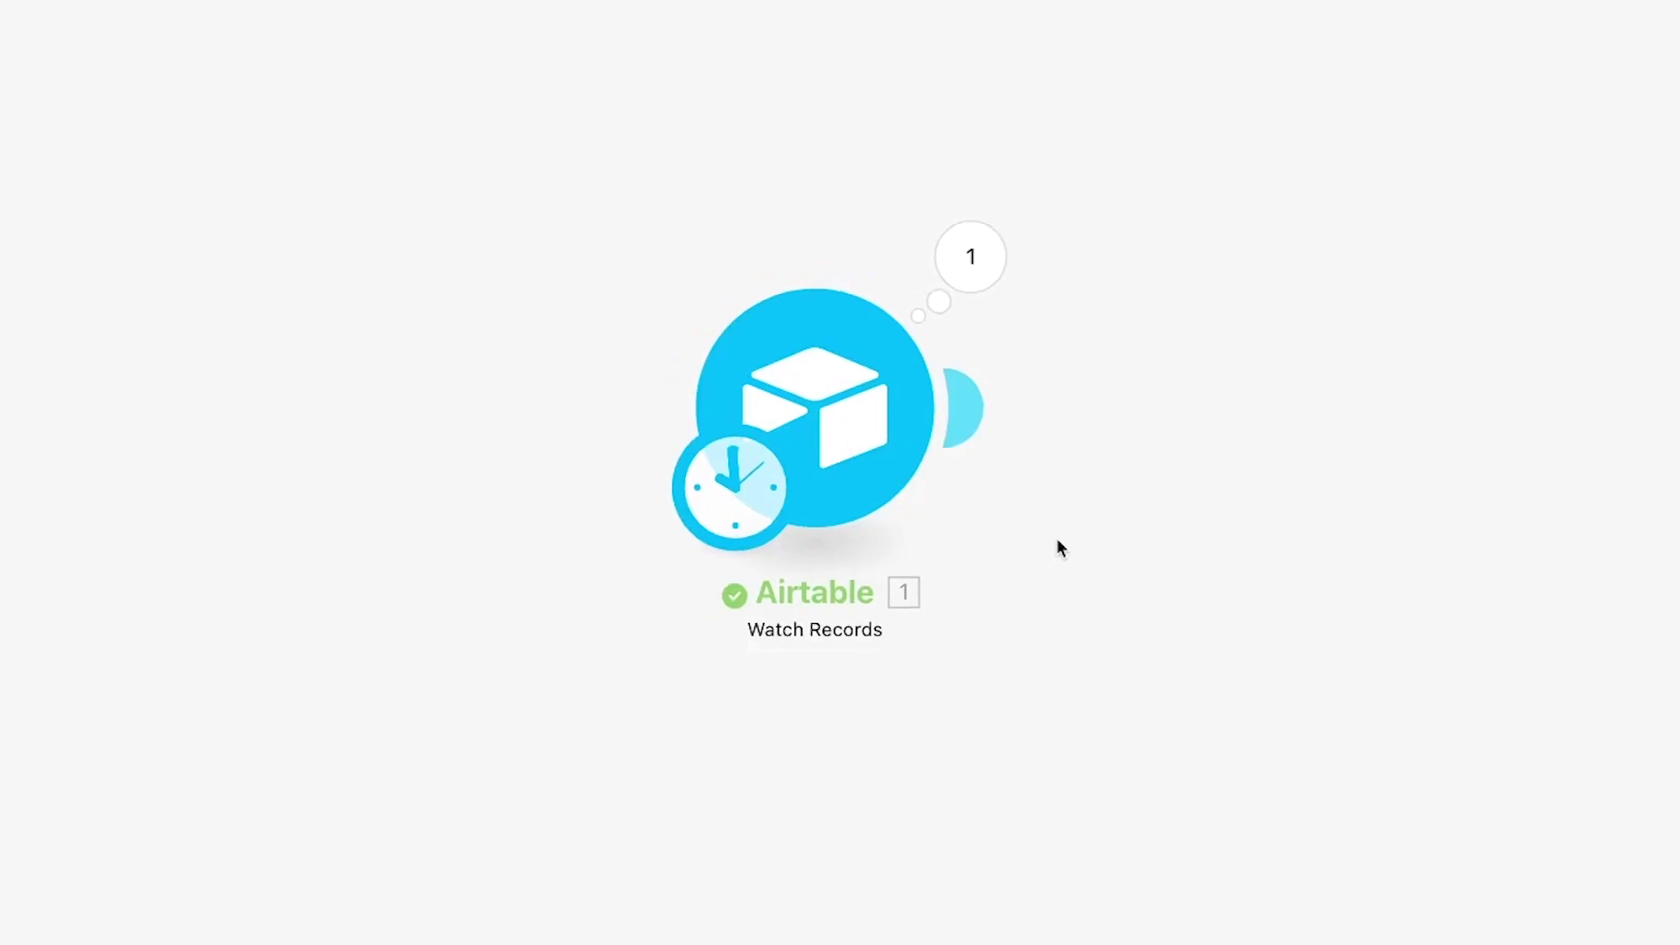
click(975, 267)
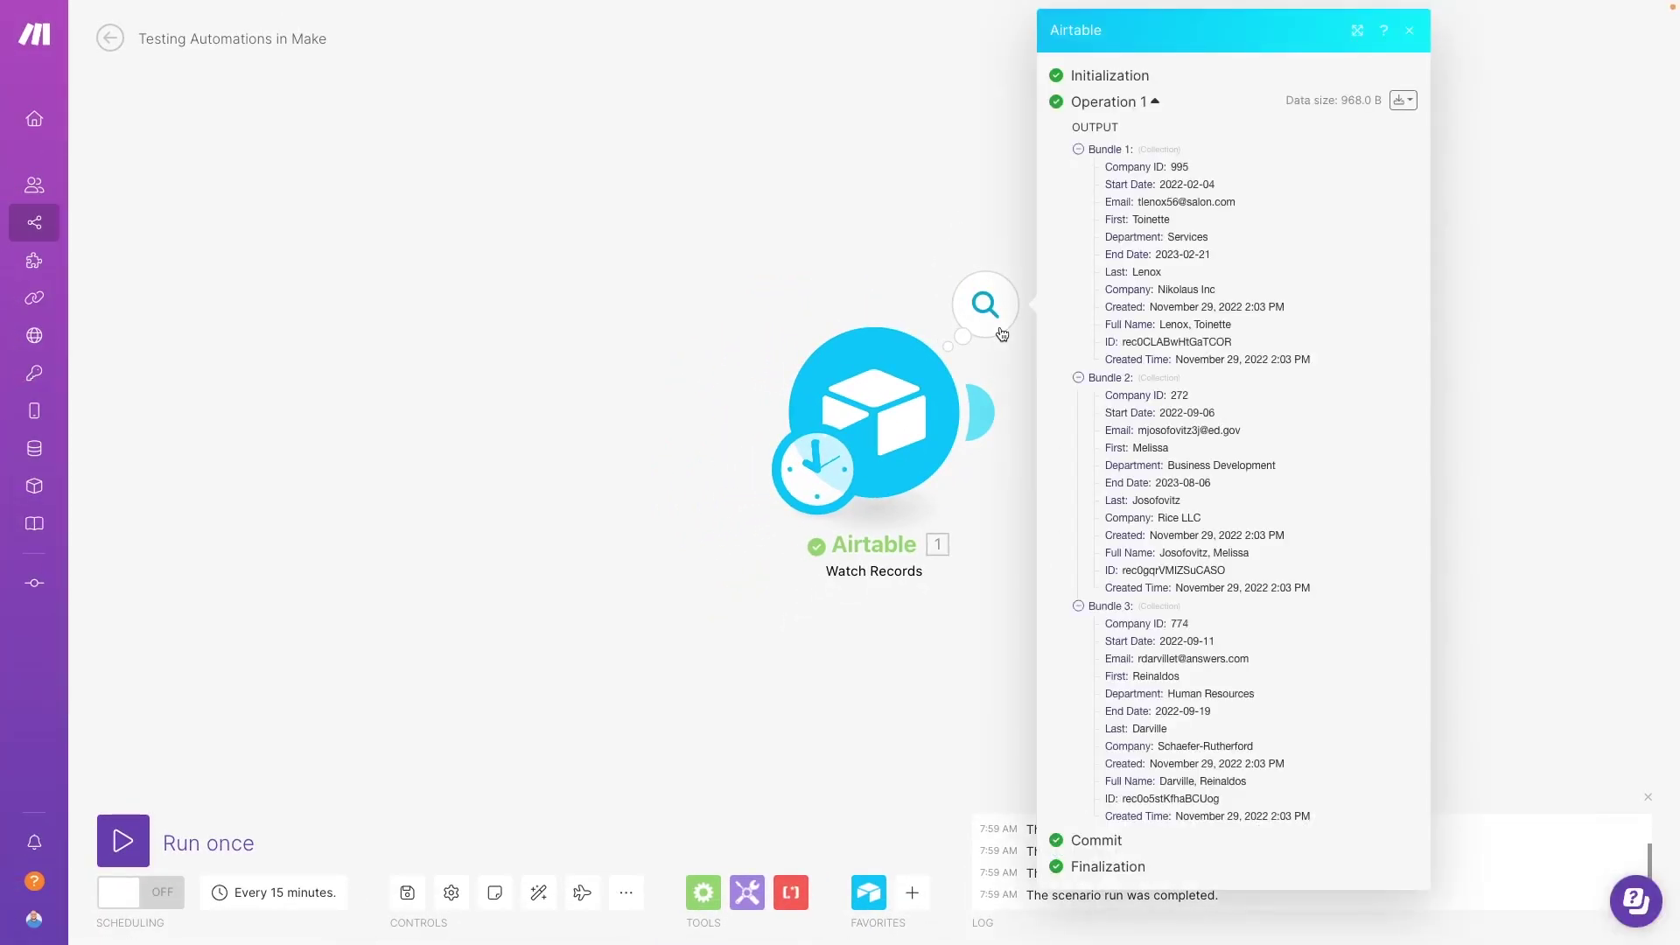
click(1409, 31)
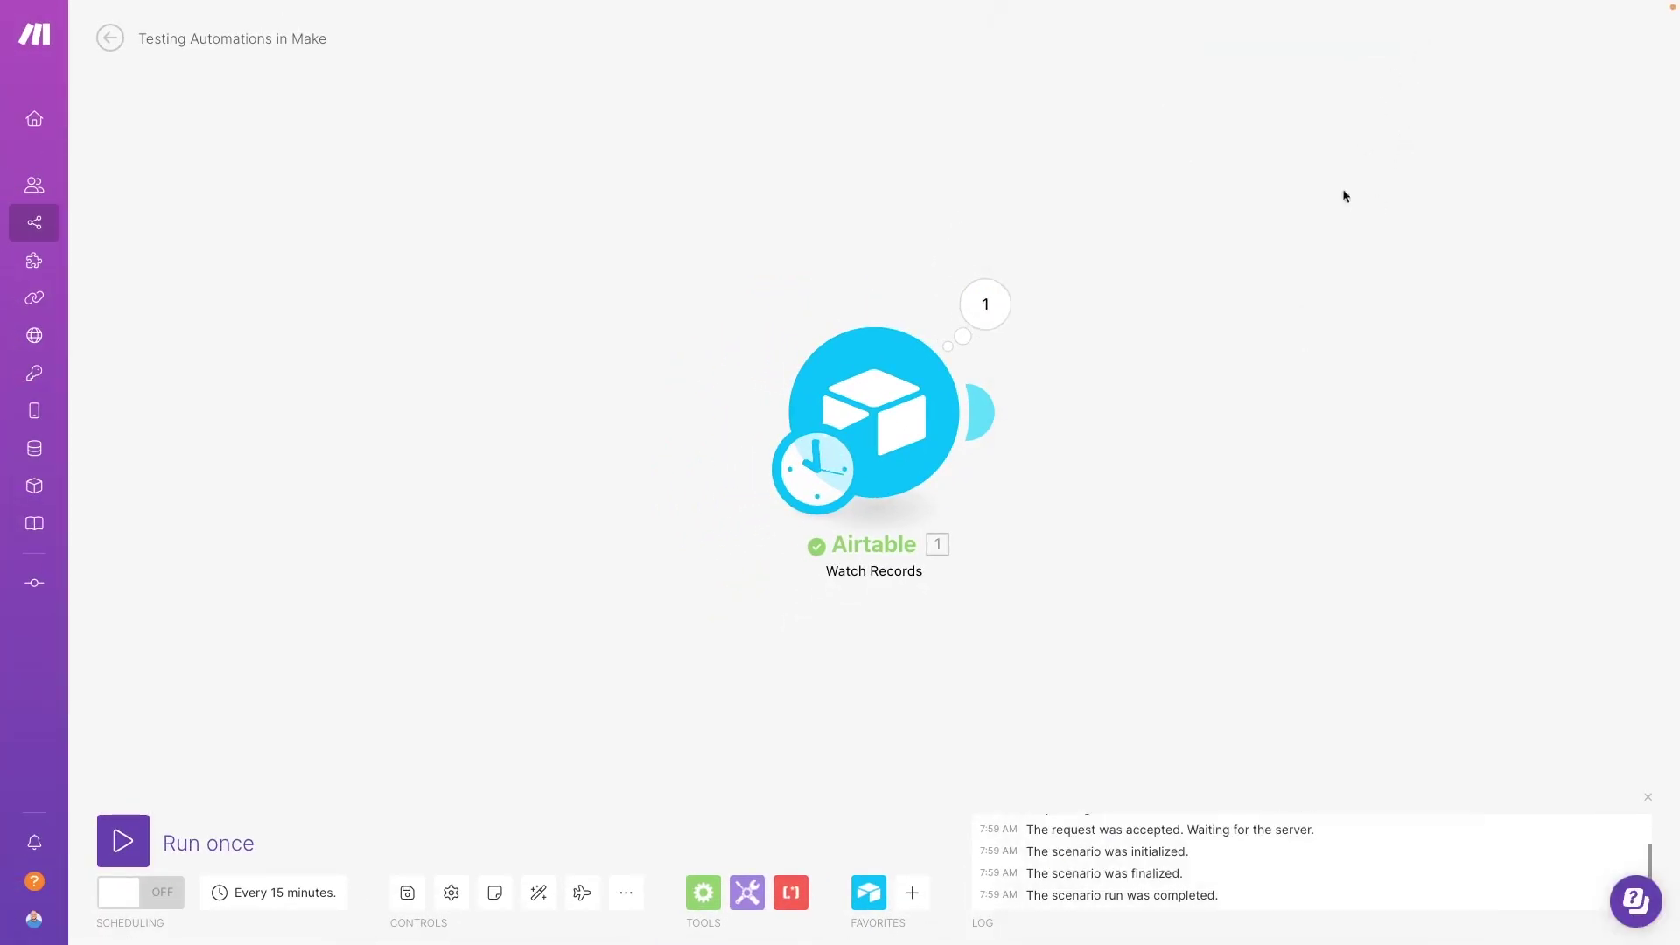
Step: Add a Slack Create a Message module after Airtable, pasting in the target channel ID
click(989, 421)
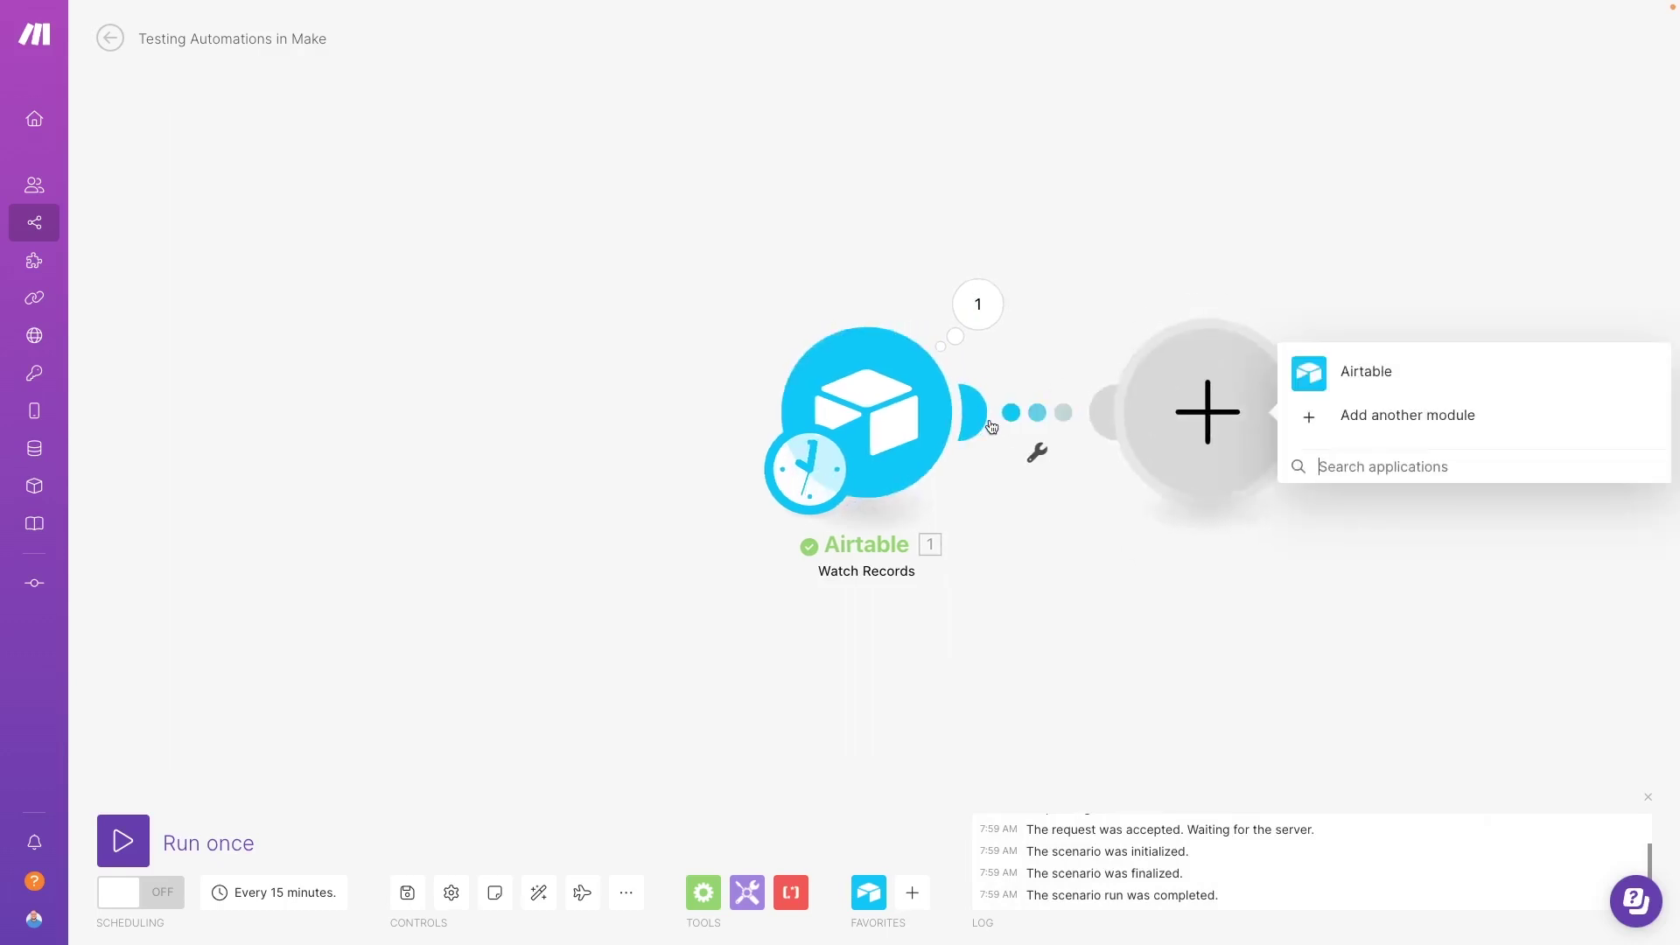
text(slack)
click(1512, 394)
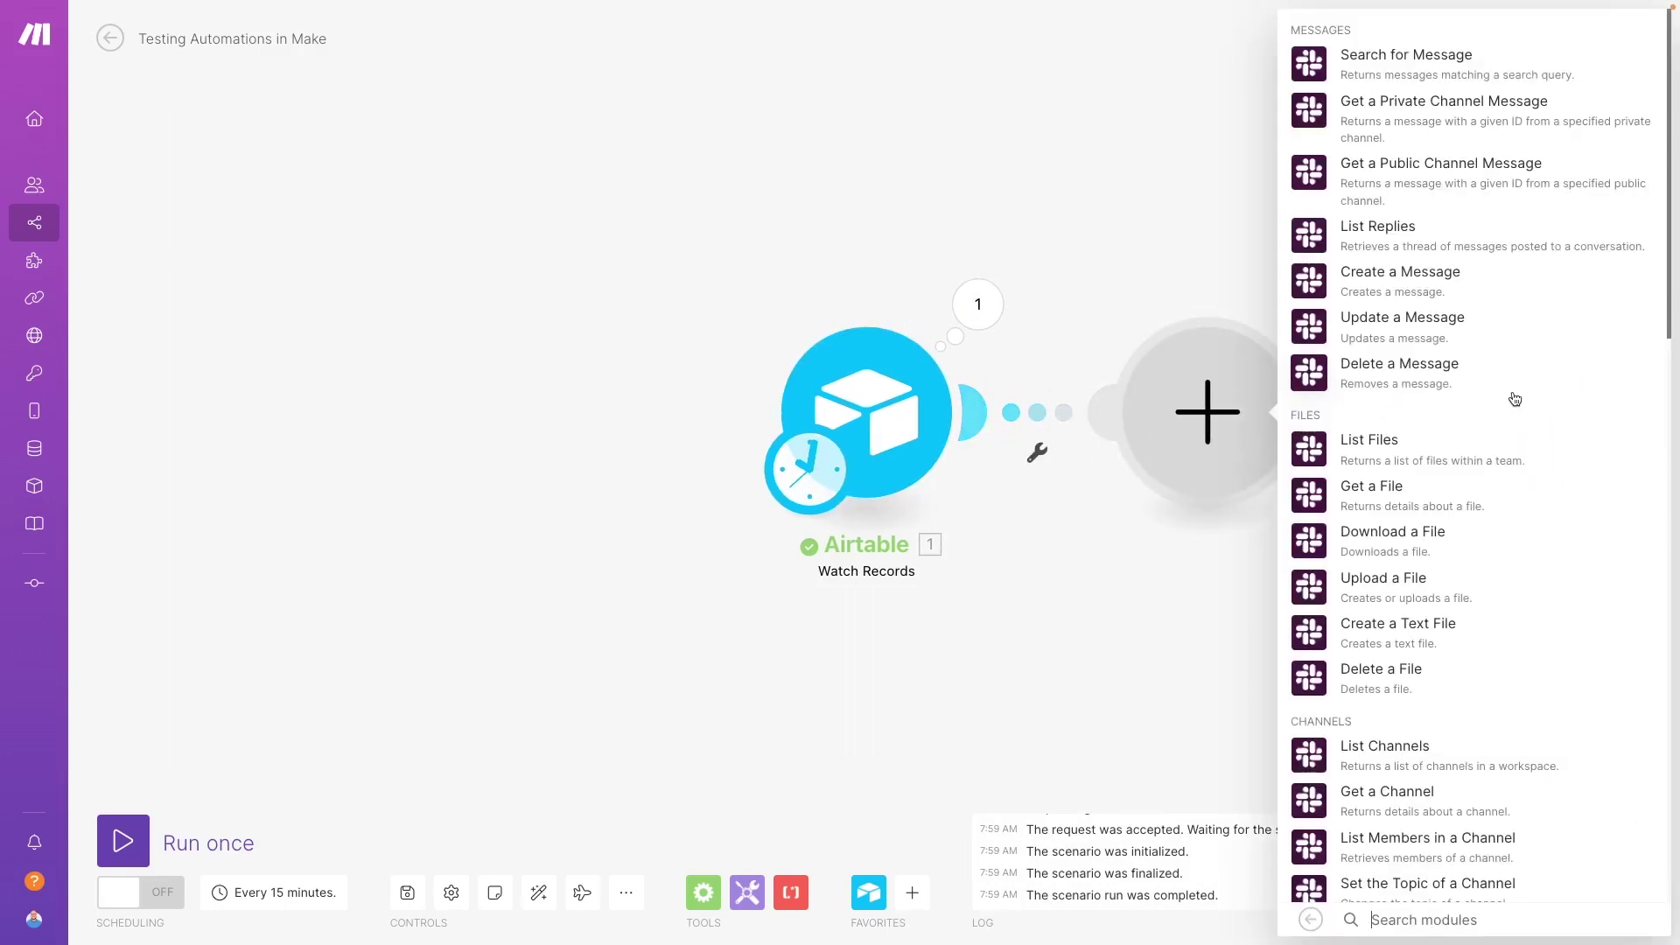
click(1400, 273)
click(1414, 364)
text(U02LU6EMKA8)
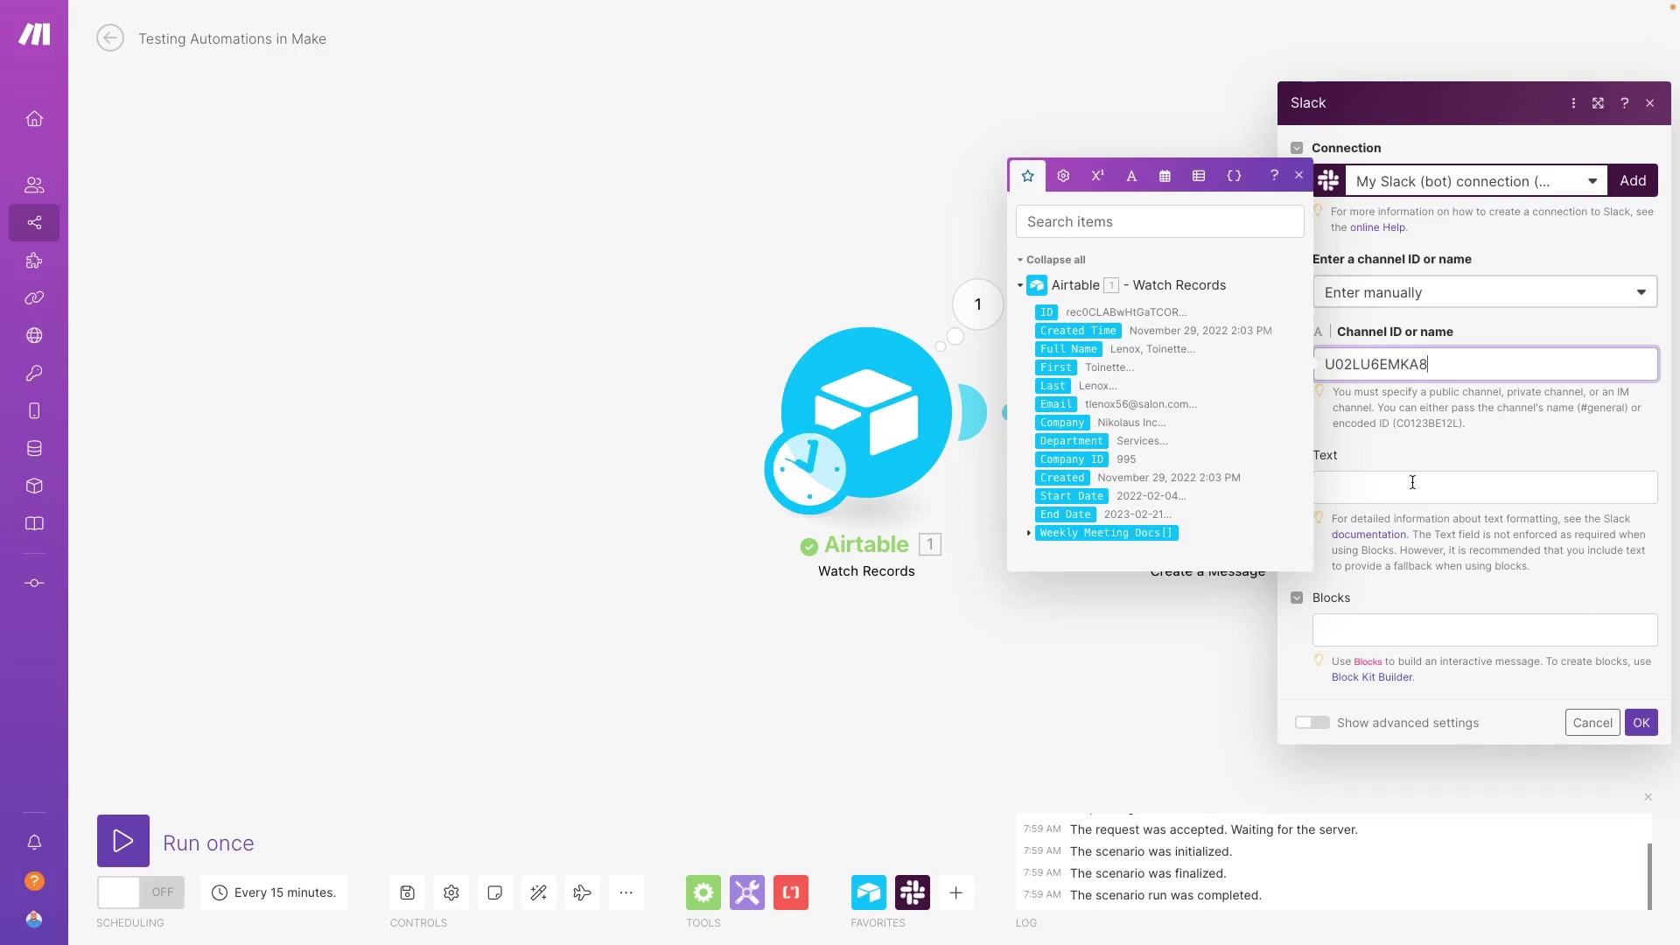
Step: Set the message text to 'New directory record:' followed by the record's Full Name and save
click(1412, 482)
text(New directory record)
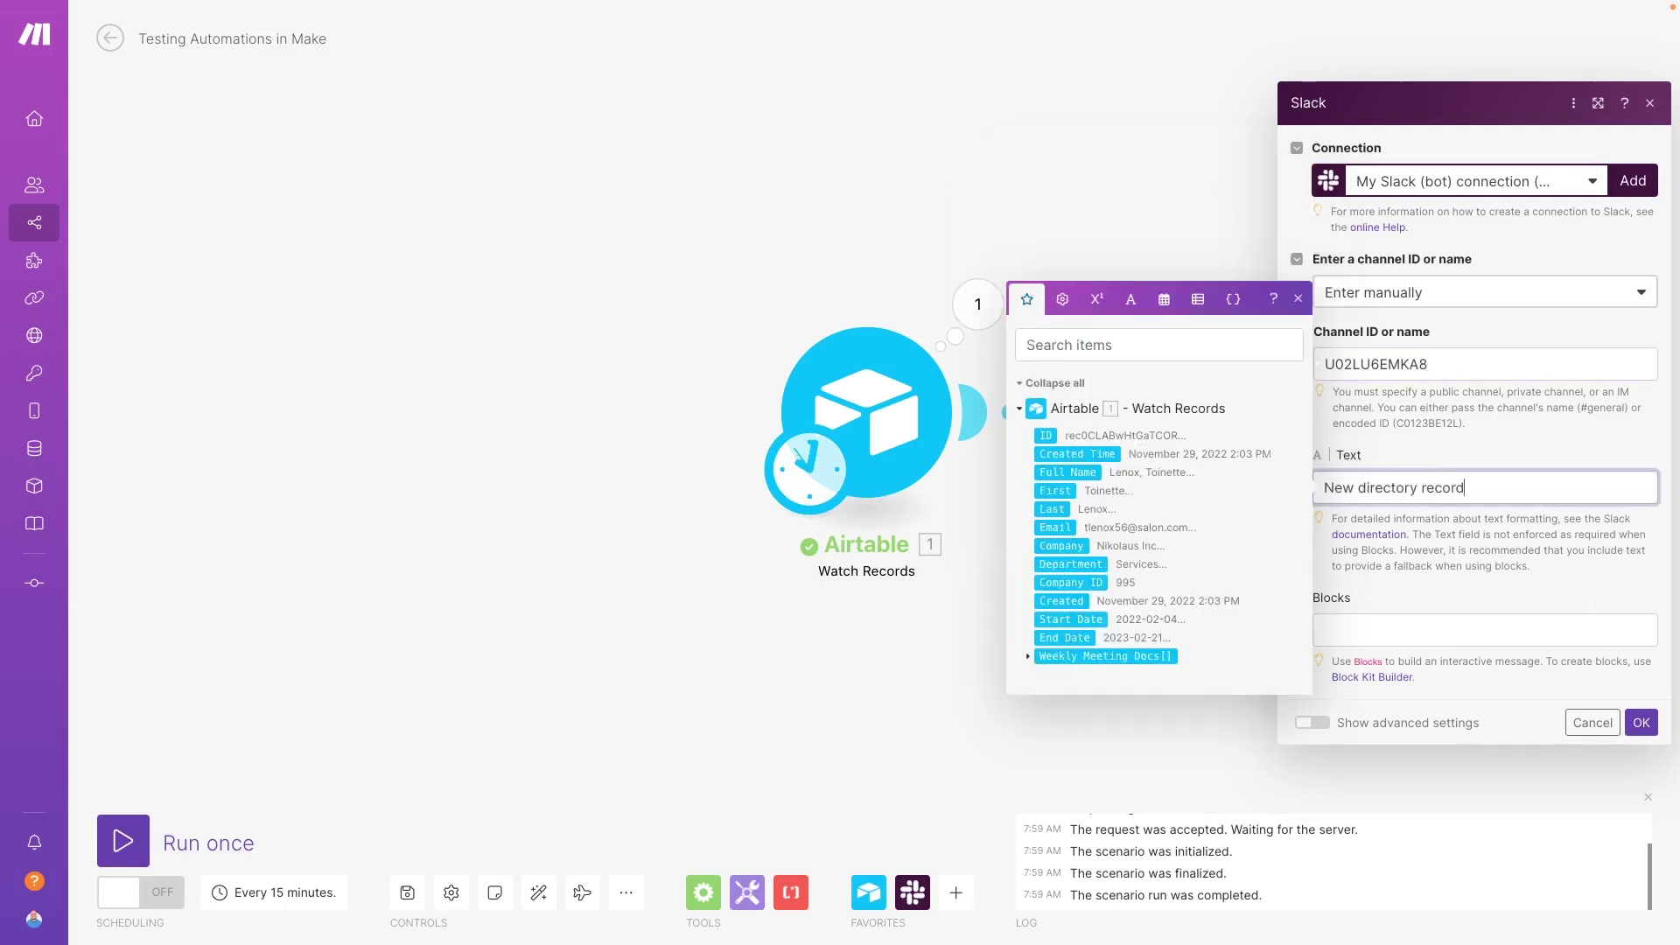
text(:)
click(1070, 471)
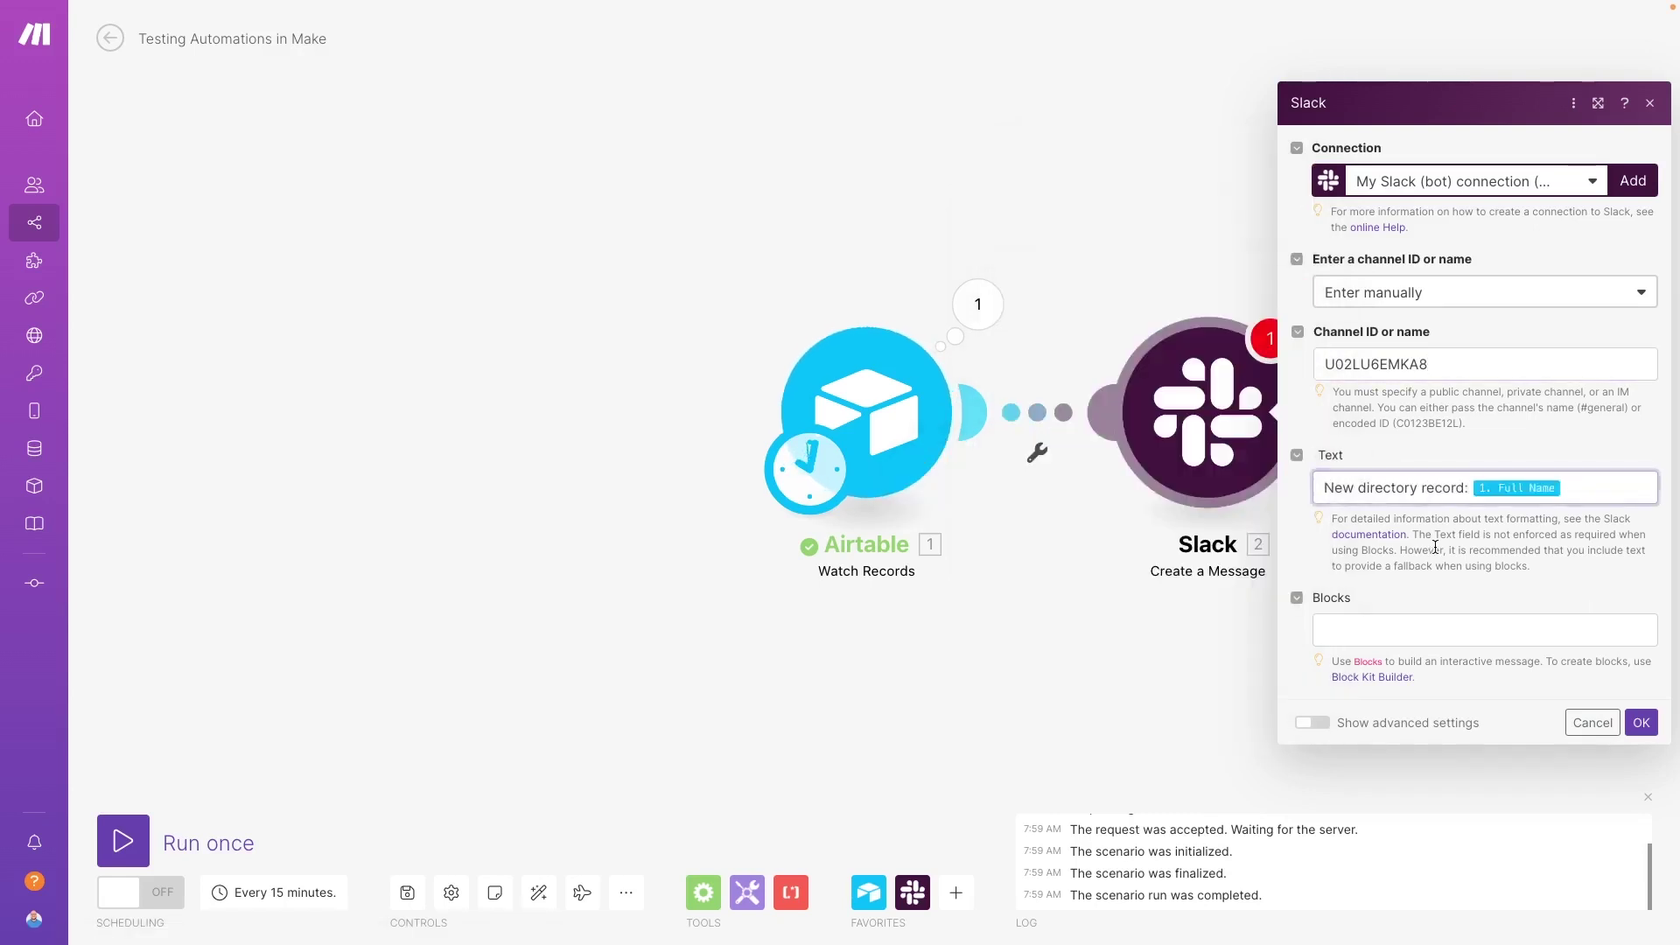
click(1641, 722)
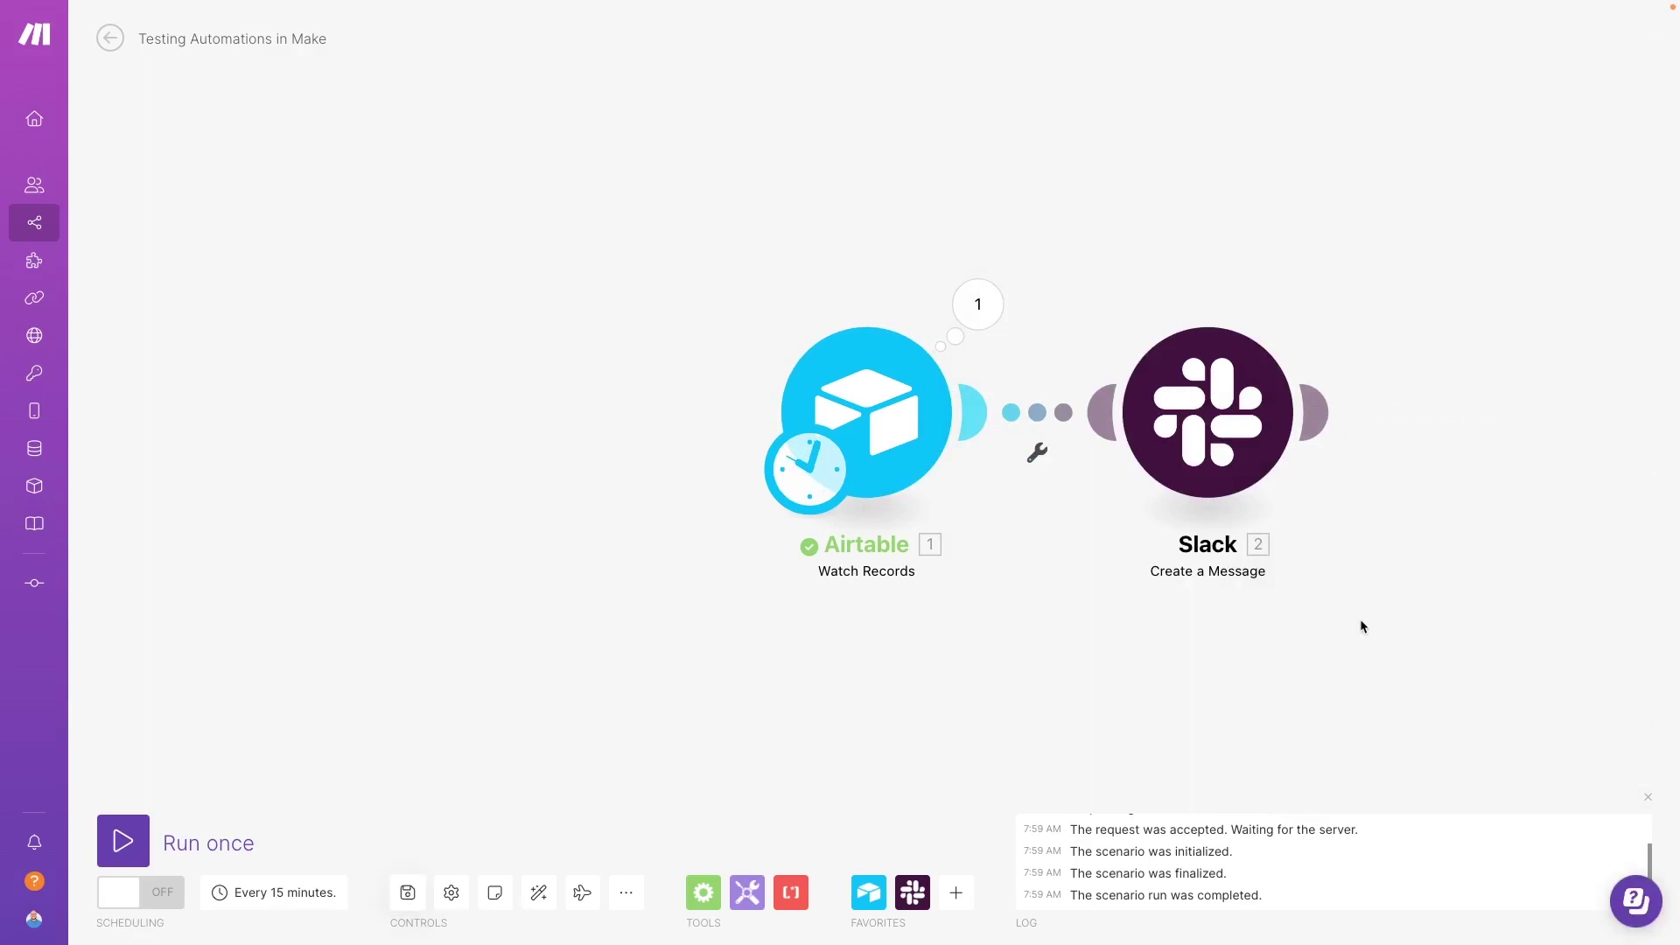
right_click(1226, 448)
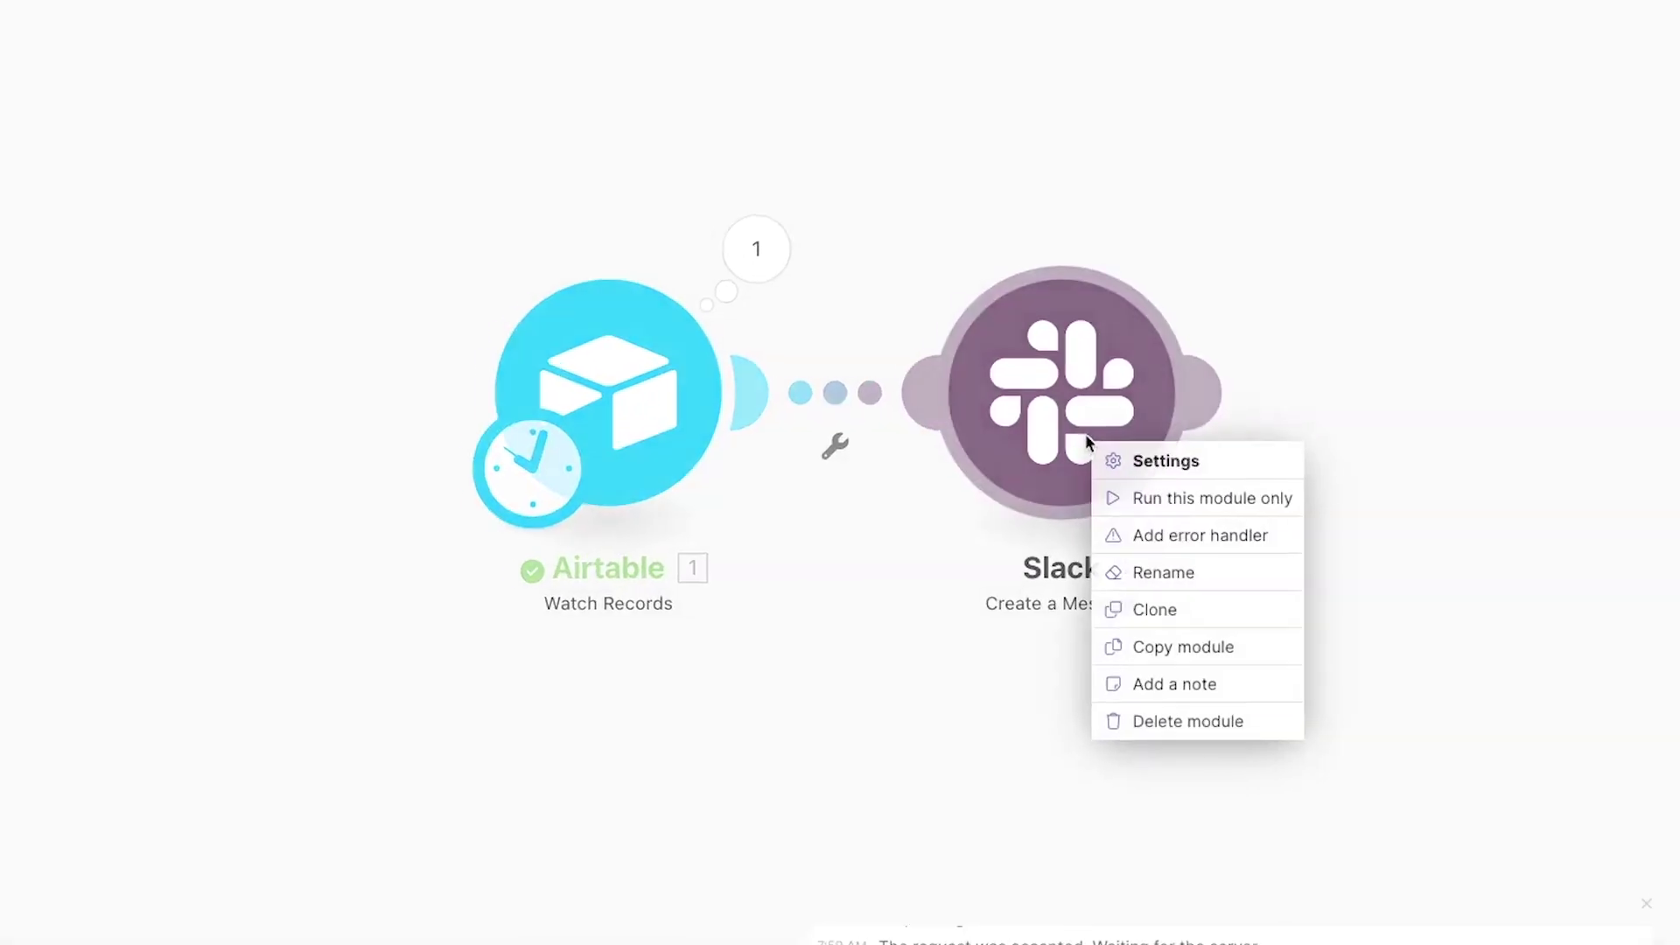
click(1178, 507)
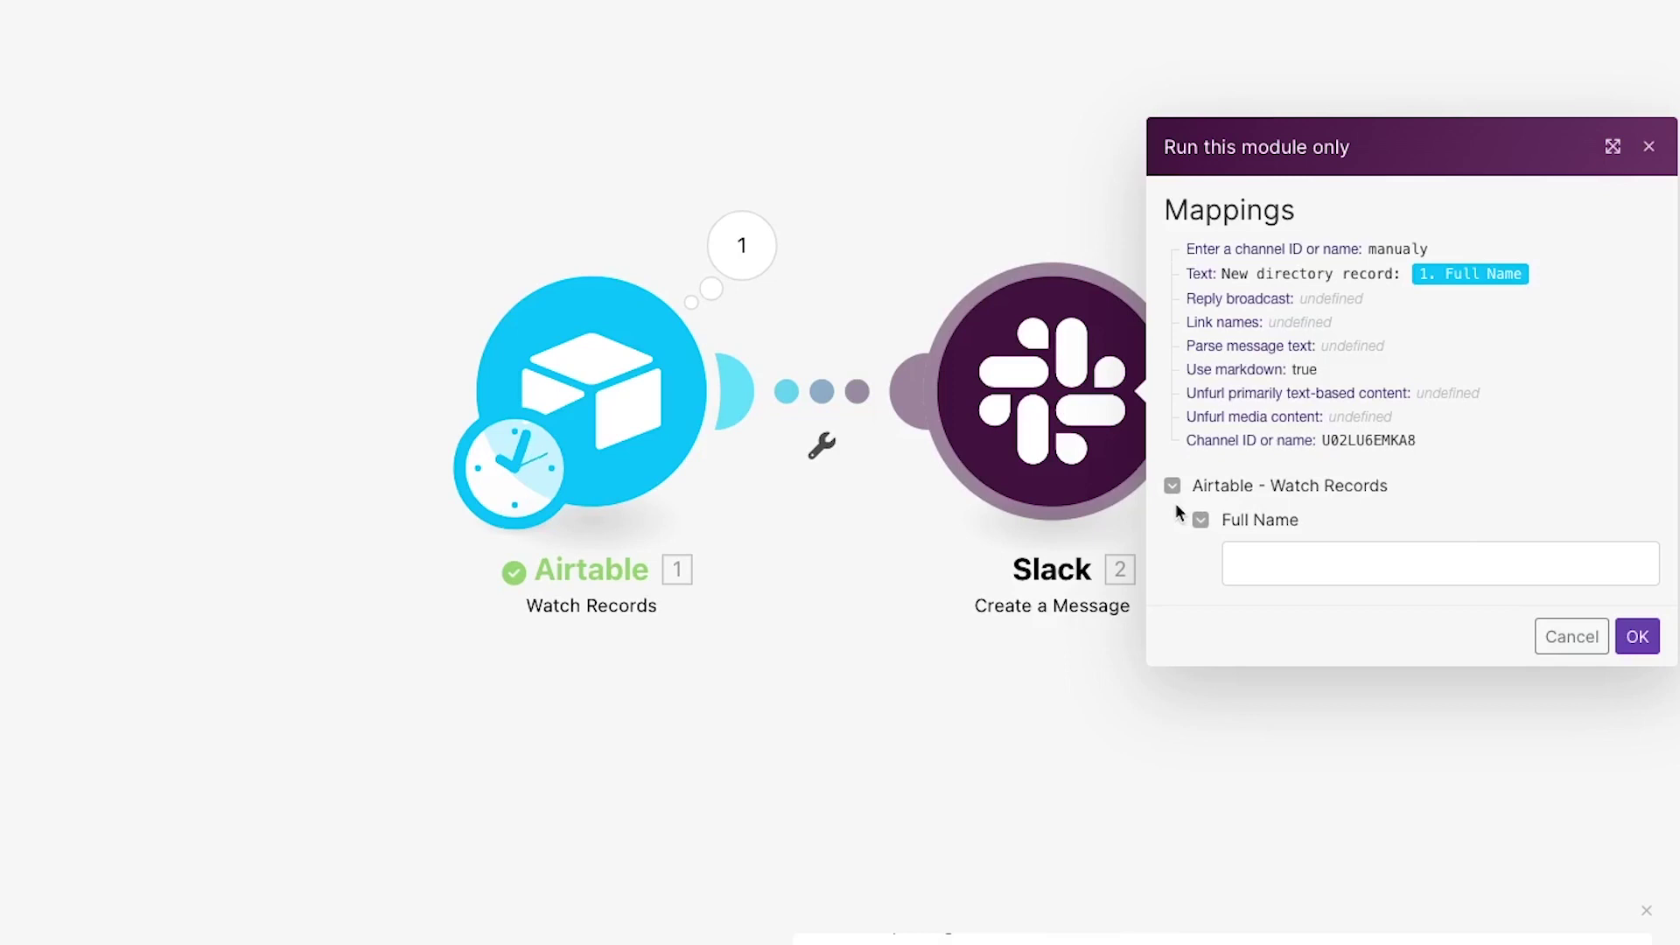
click(1283, 567)
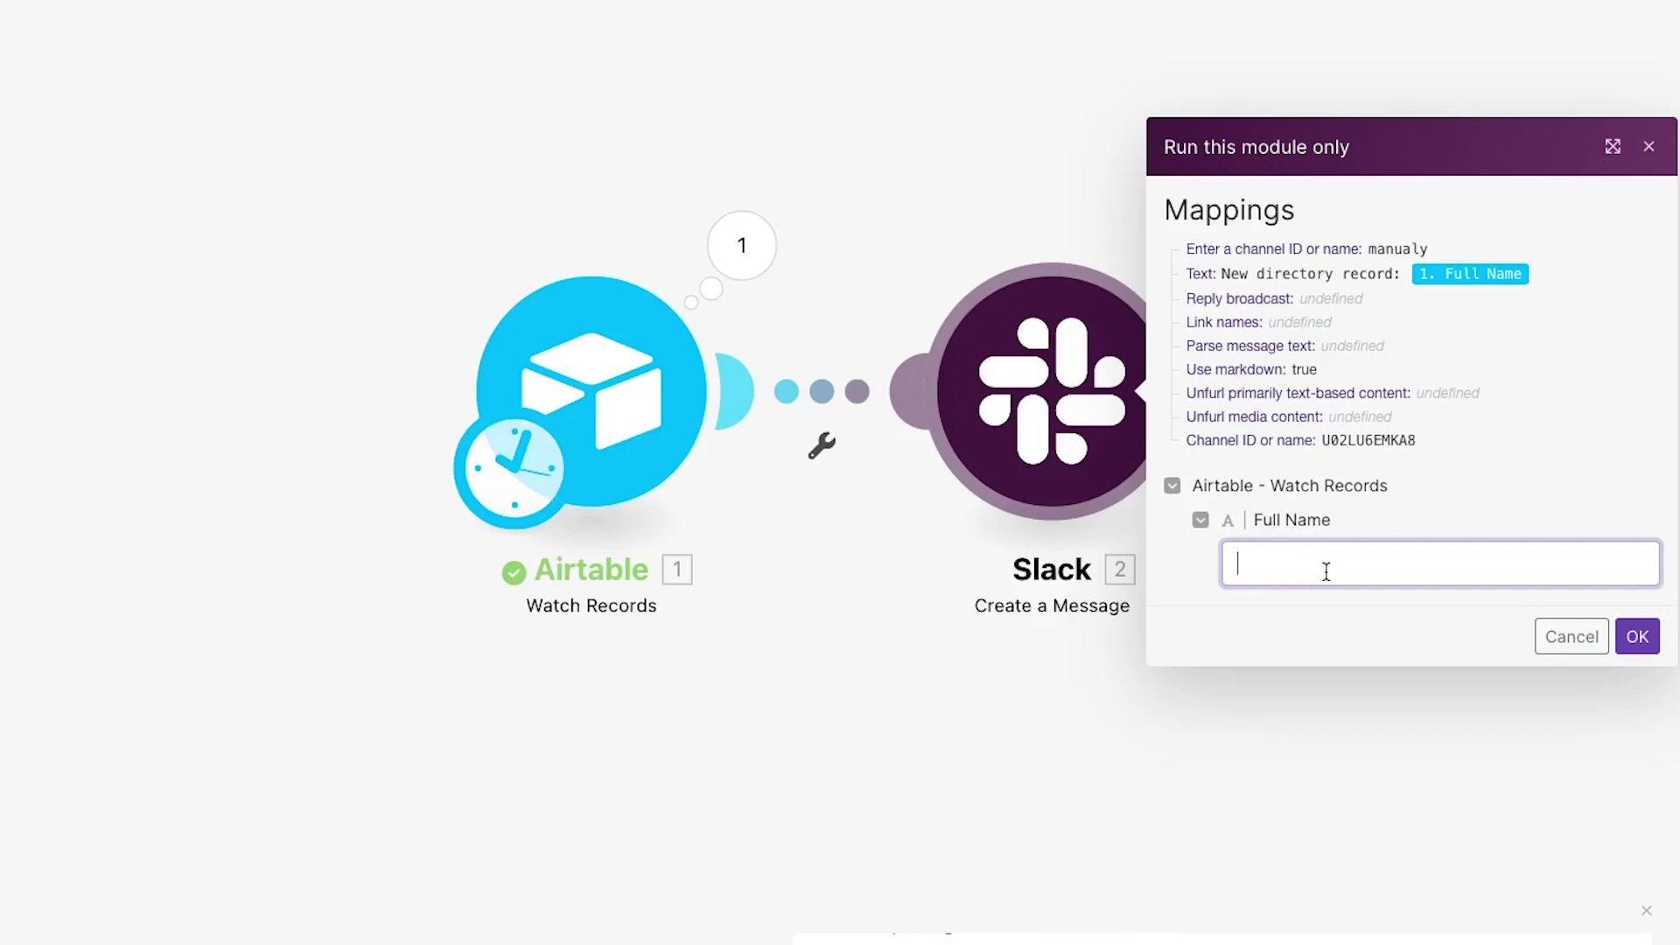
click(1565, 647)
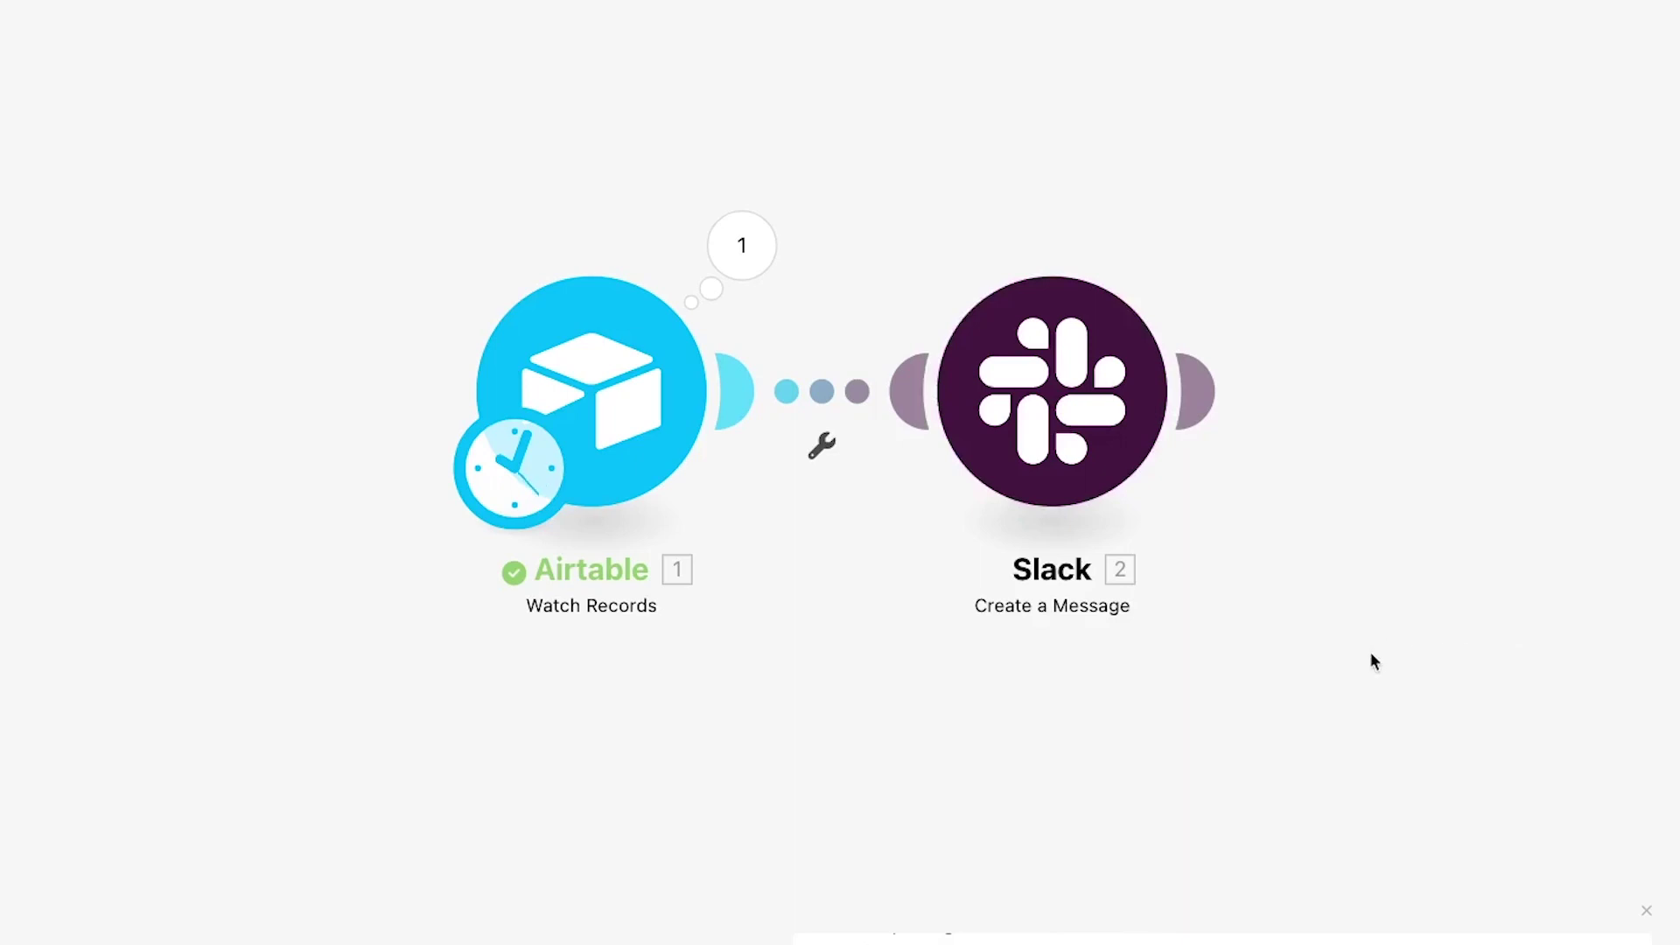
Step: Set the Airtable trigger to start manually from the newest Directory record
right_click(670, 456)
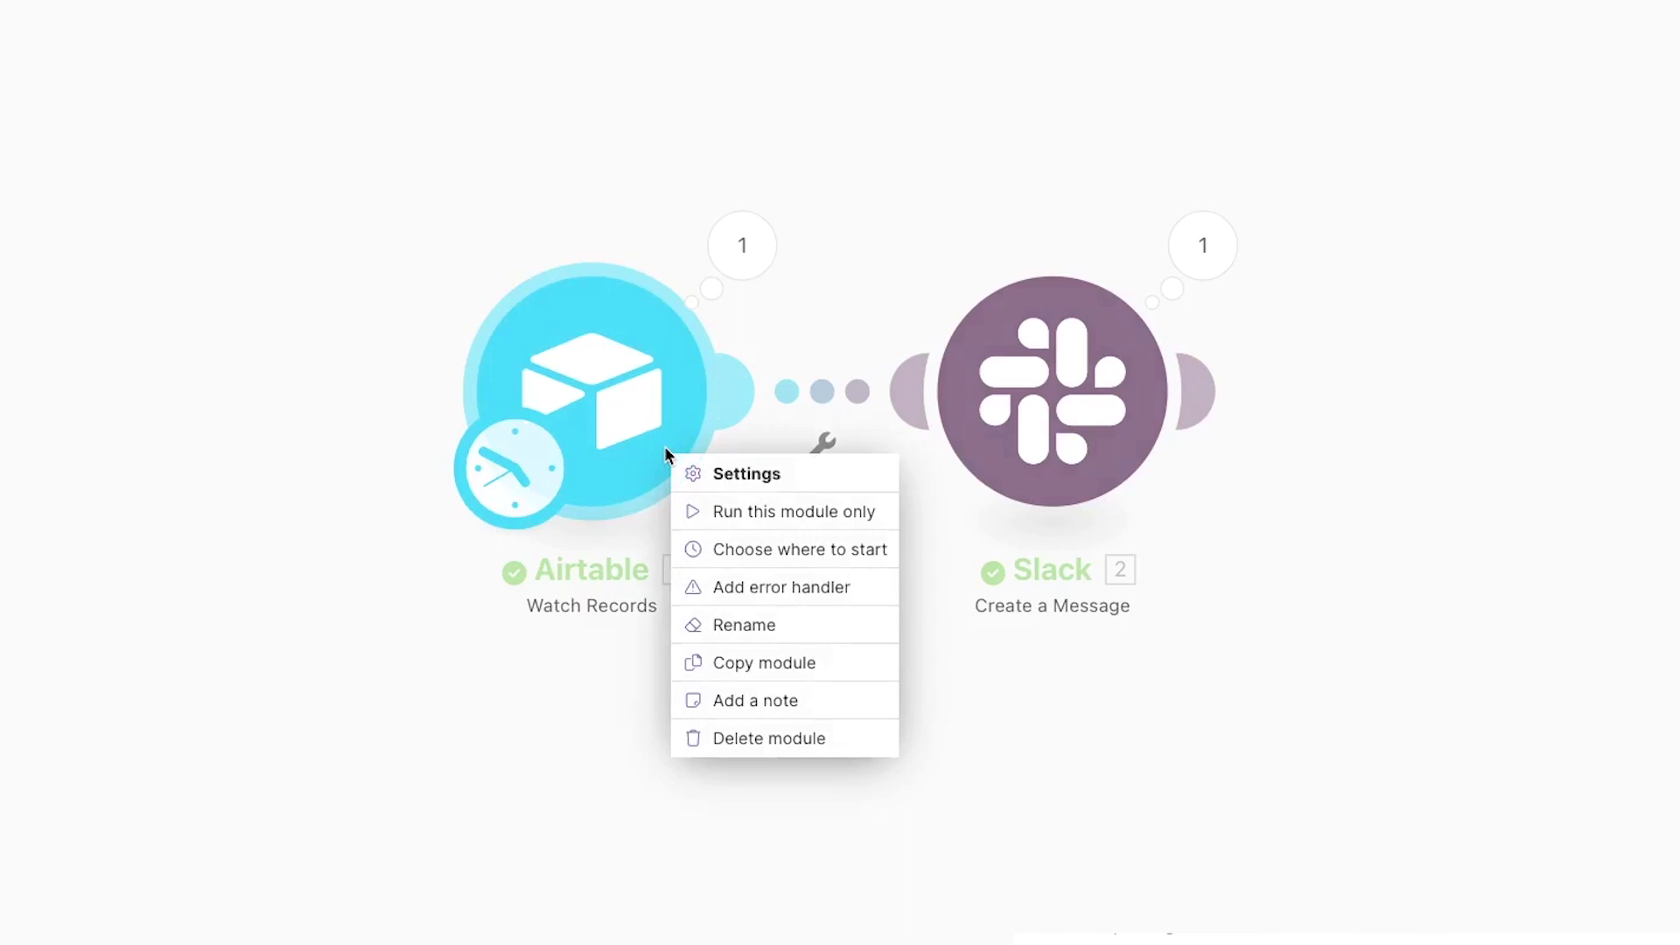
click(758, 548)
click(827, 447)
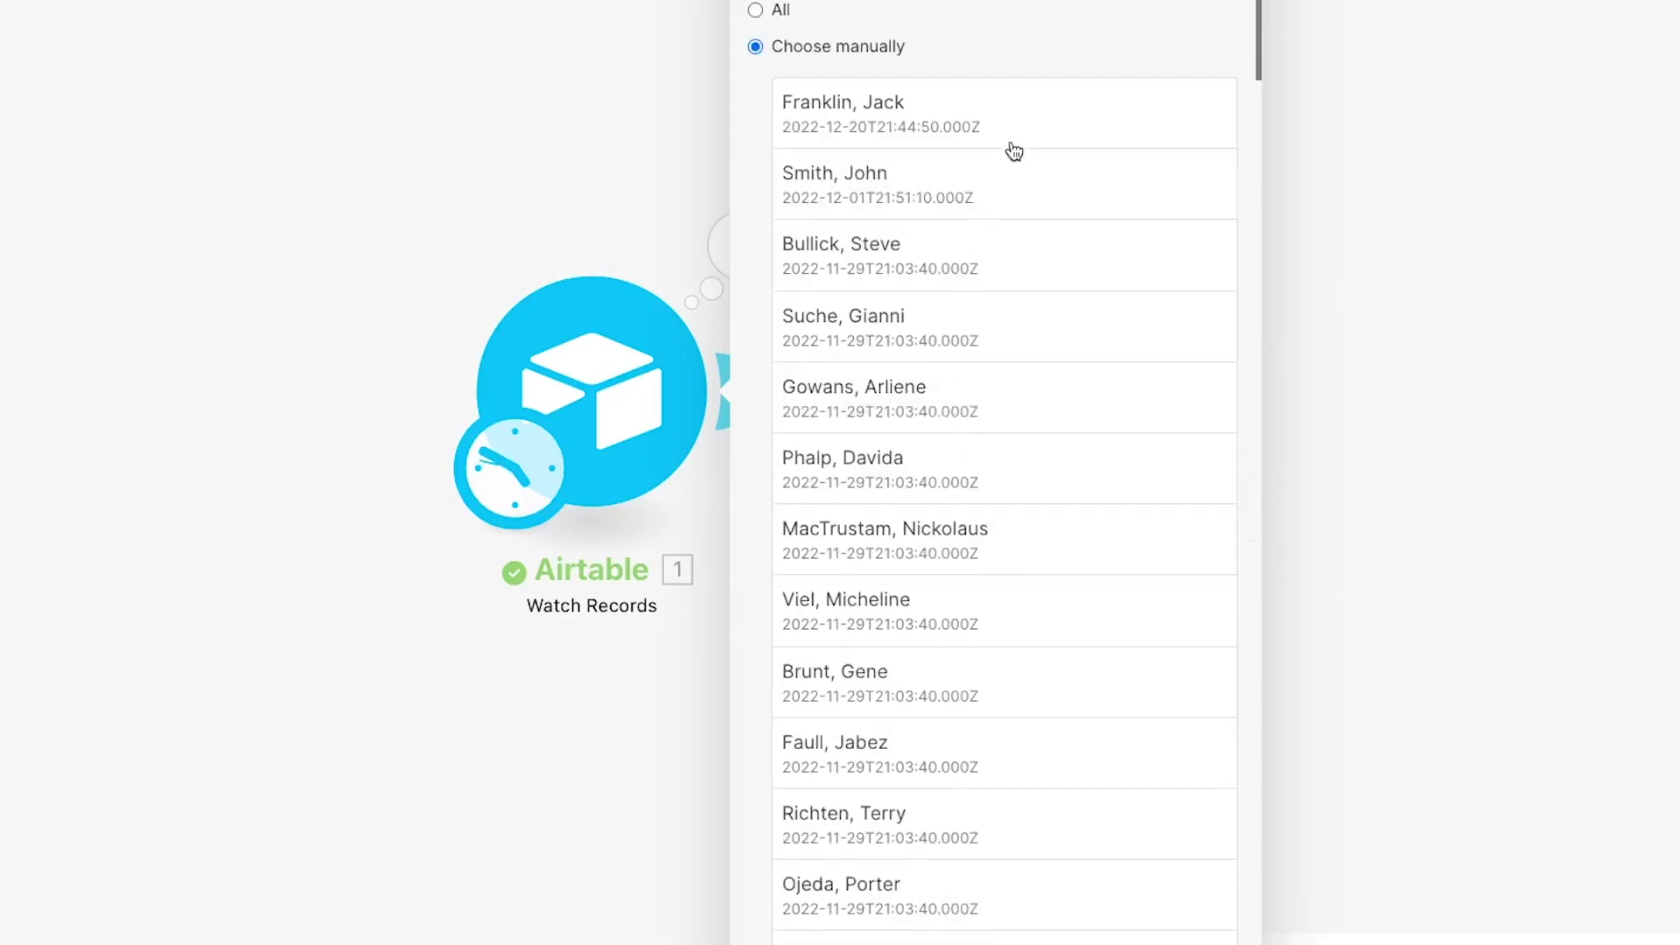
click(1020, 138)
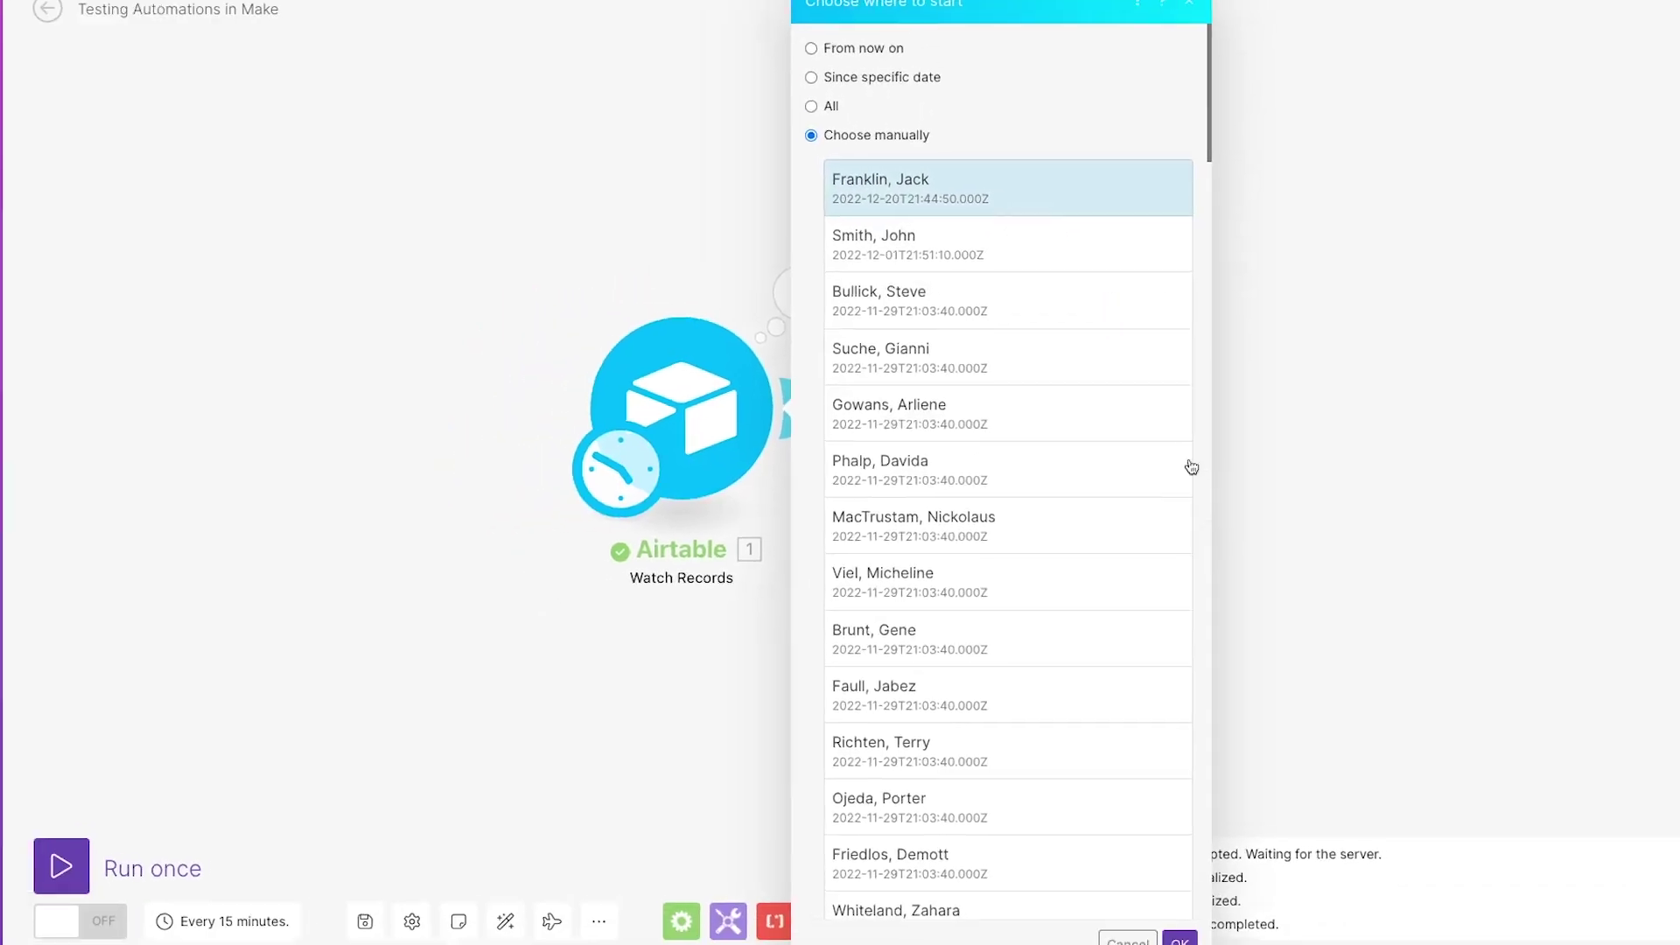
click(1170, 914)
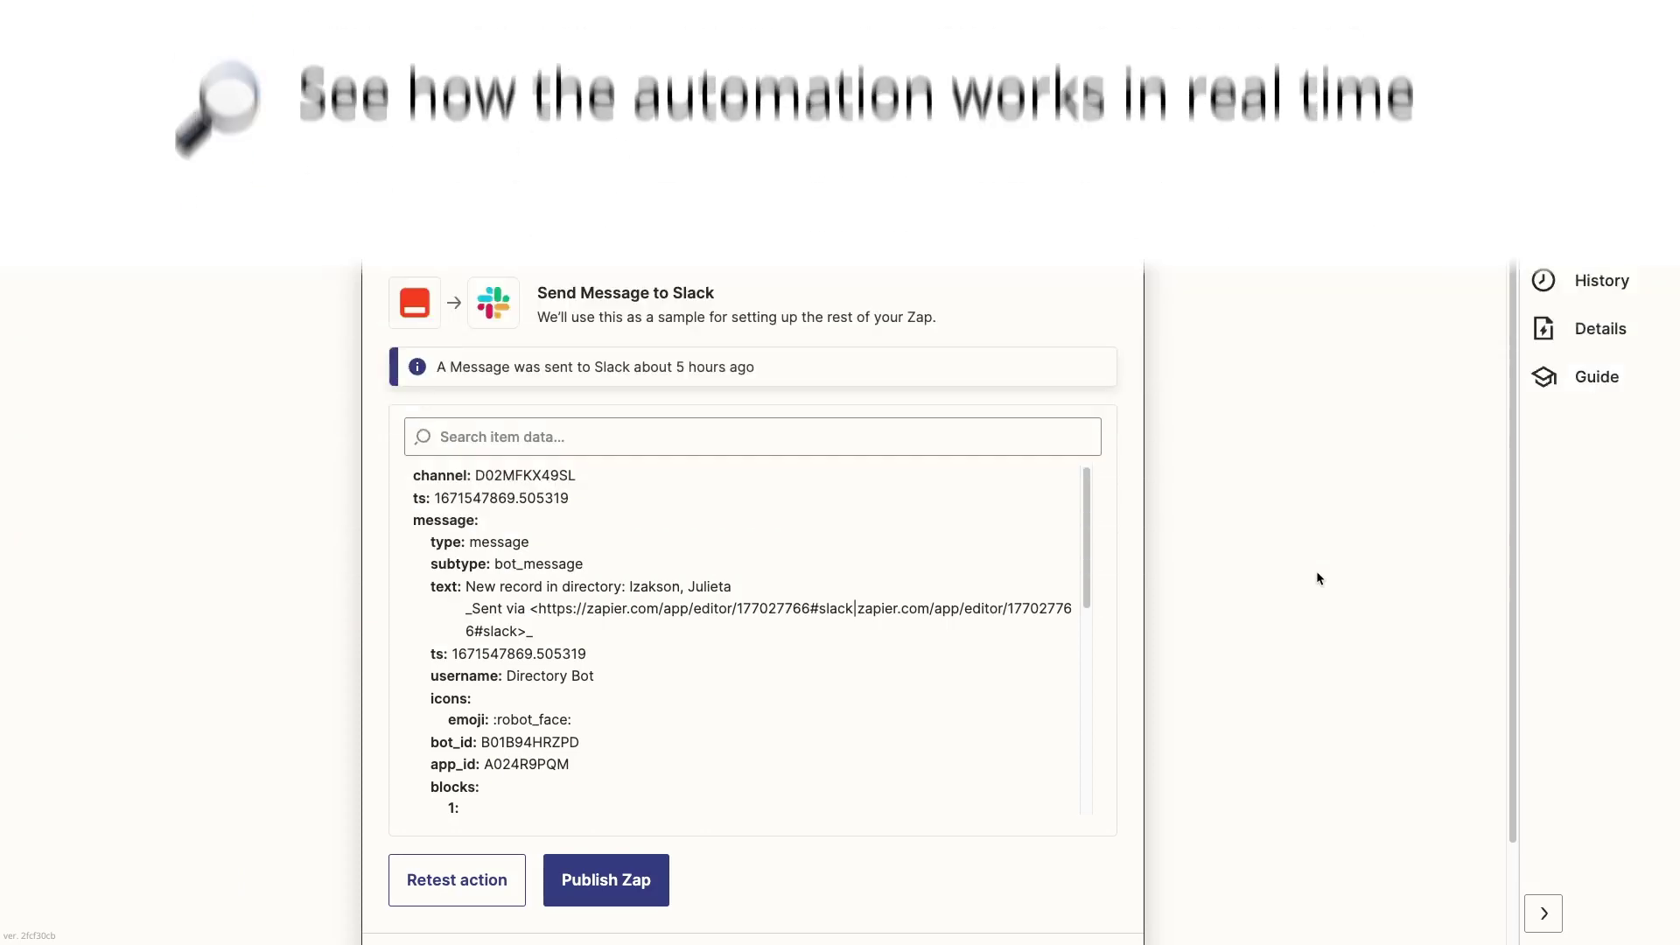
Step: Publish the Zap and turn it on
click(644, 879)
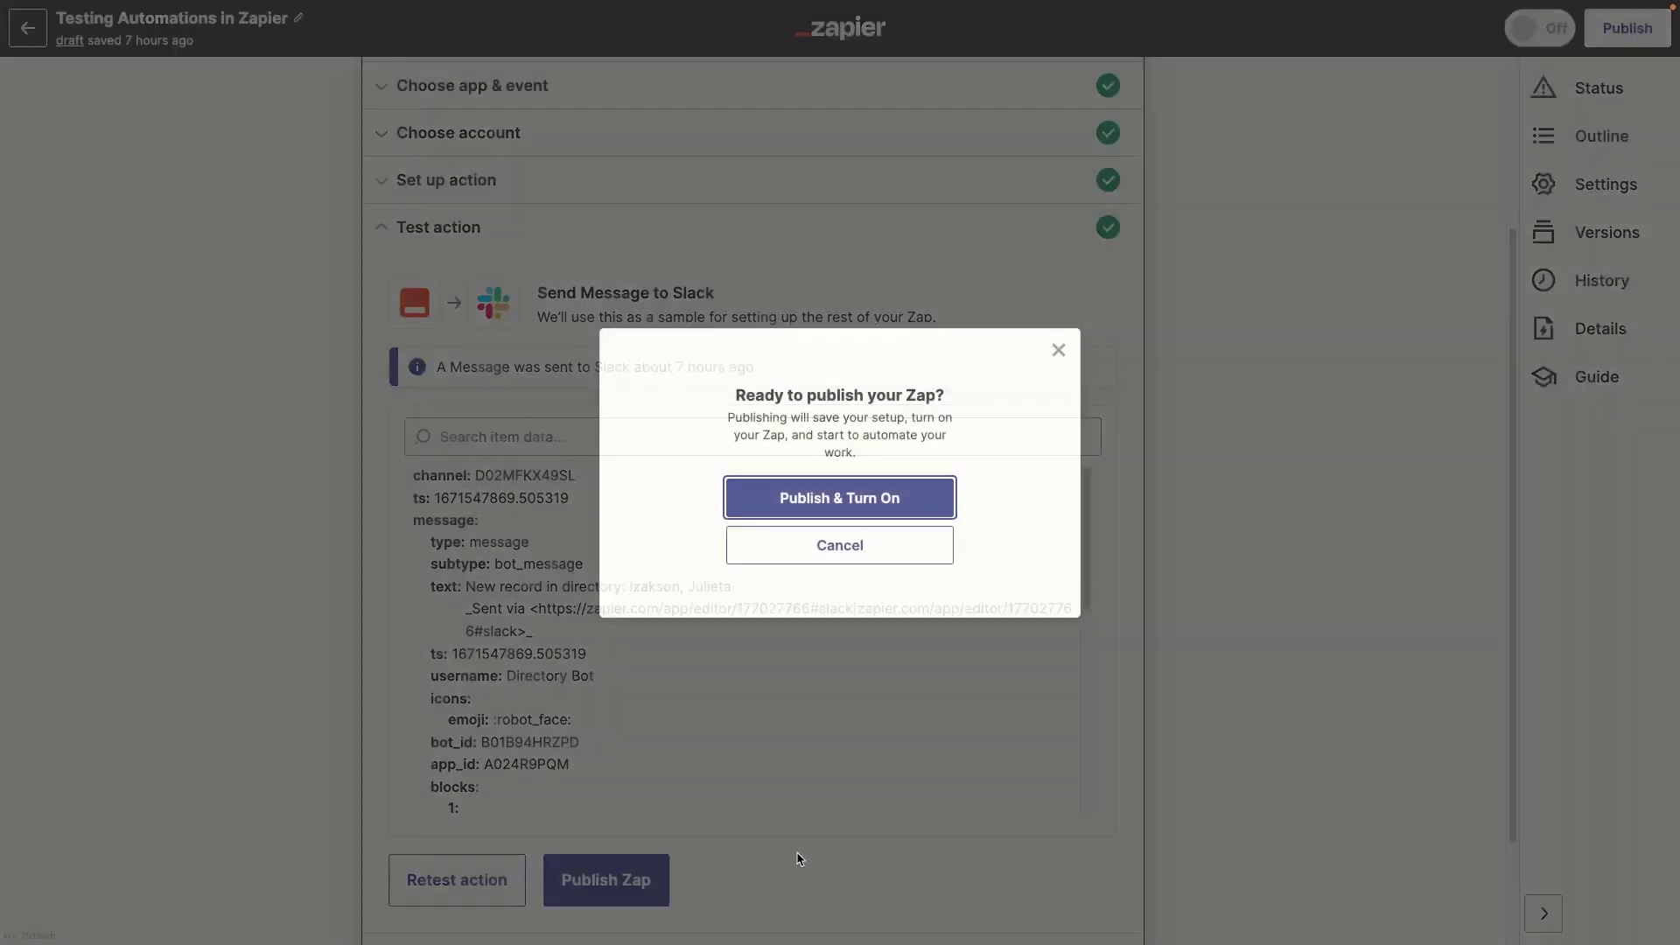
click(945, 498)
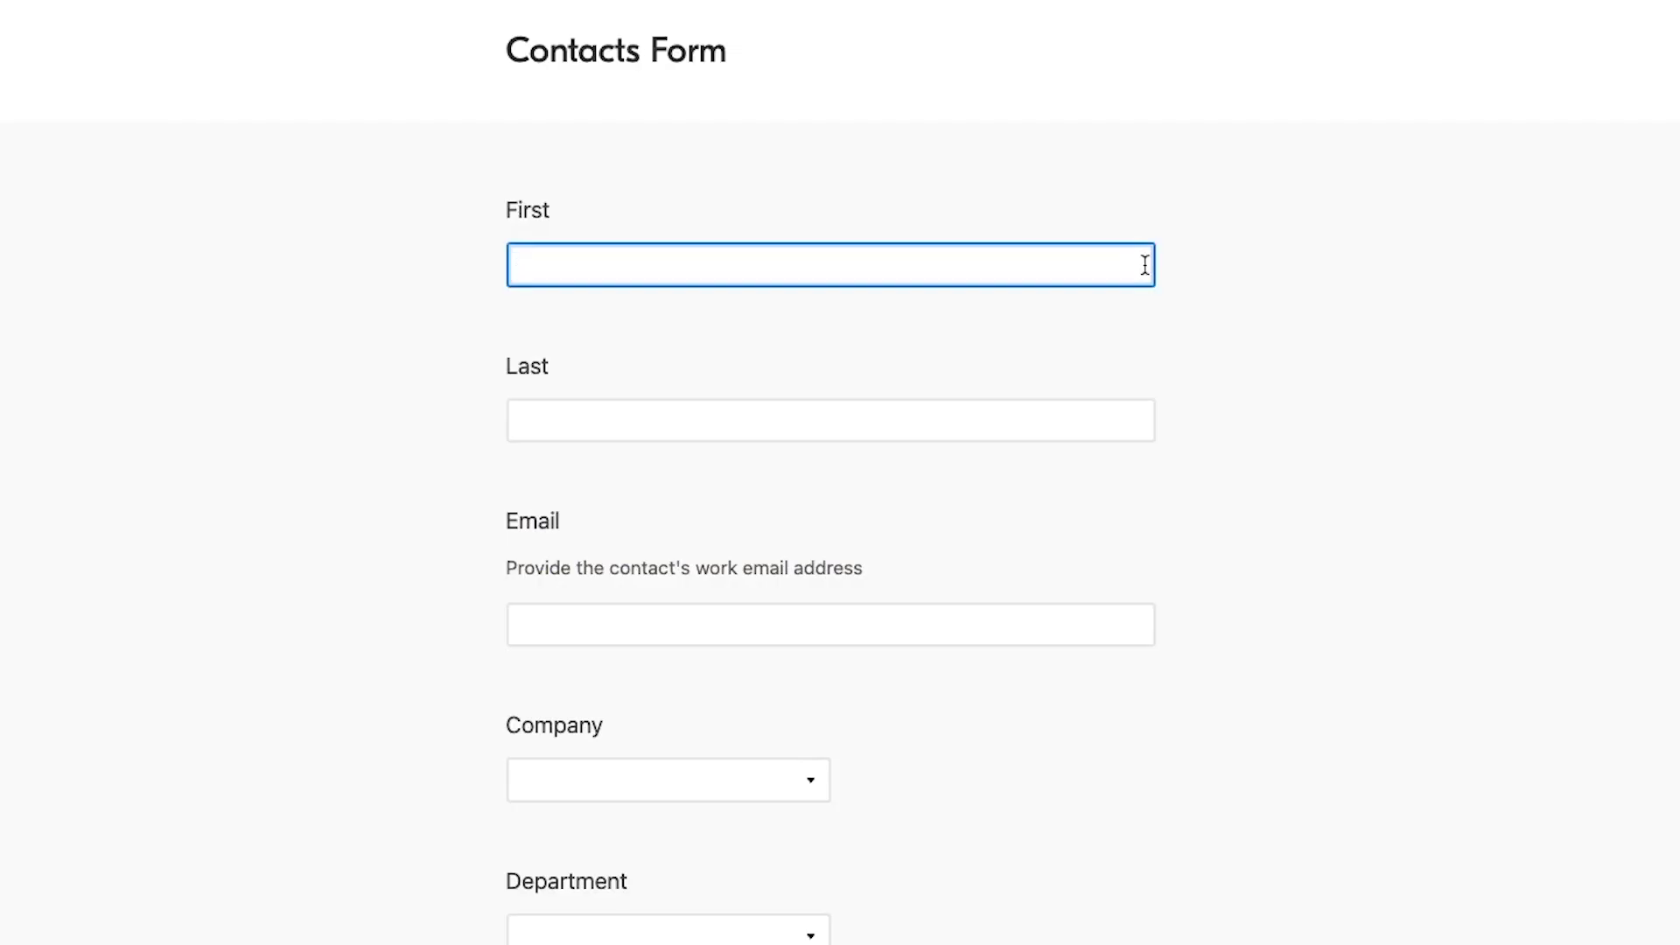
Step: Enter the new contact's first name, last name and email address in the Contacts Form
key(Tab)
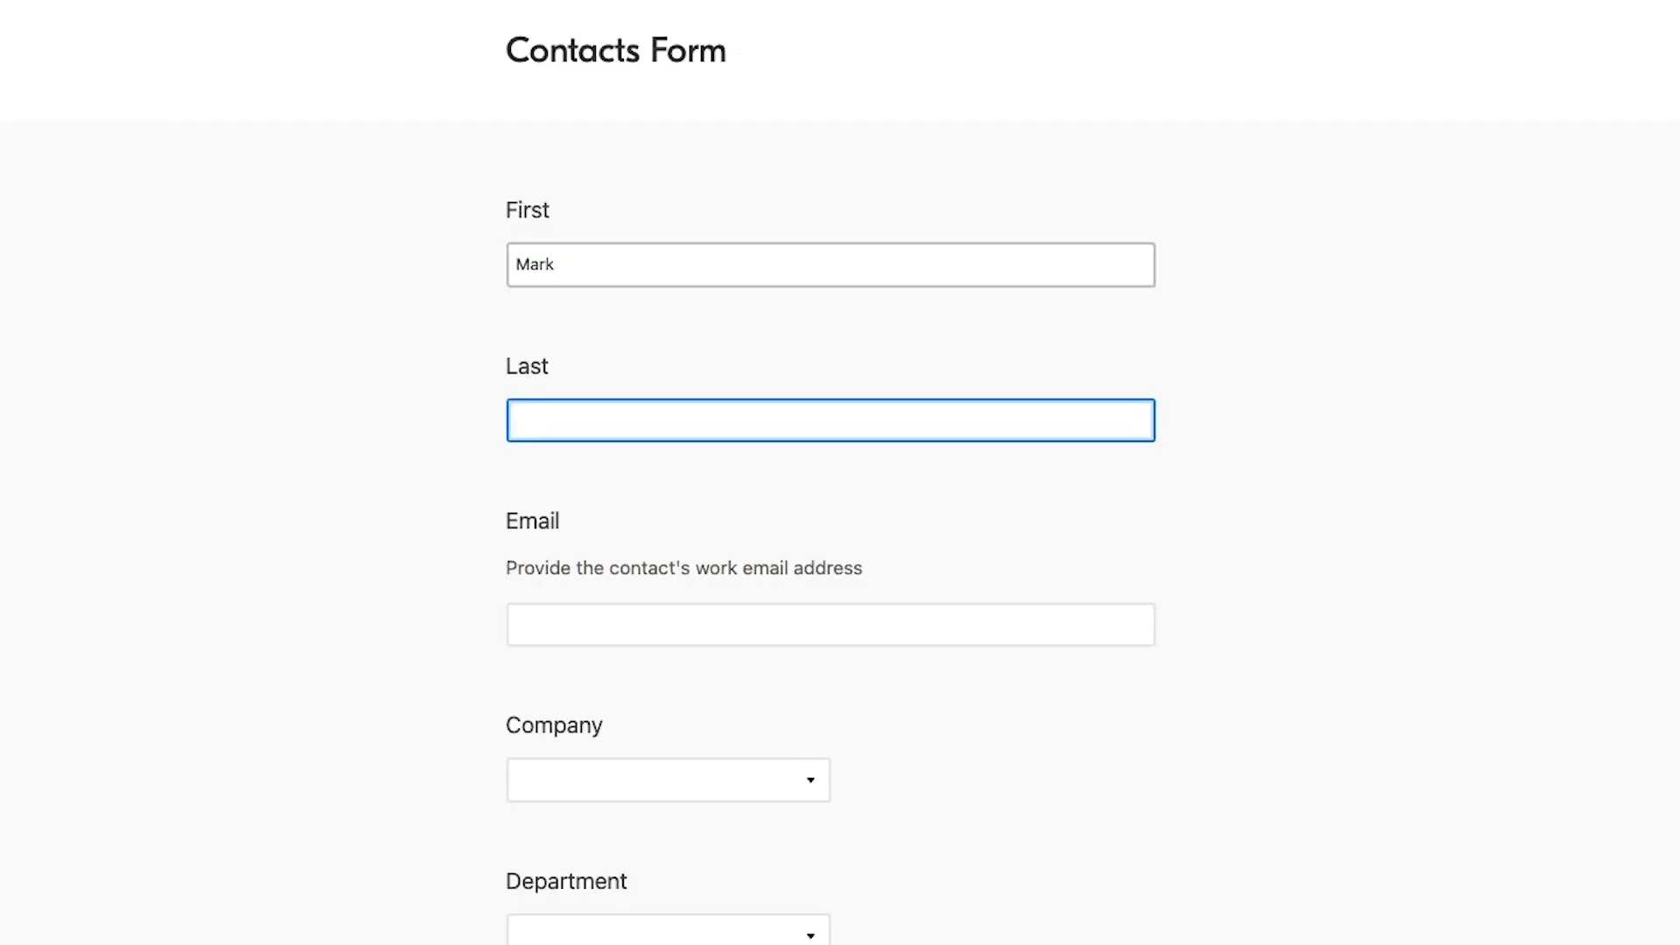
key(Tab)
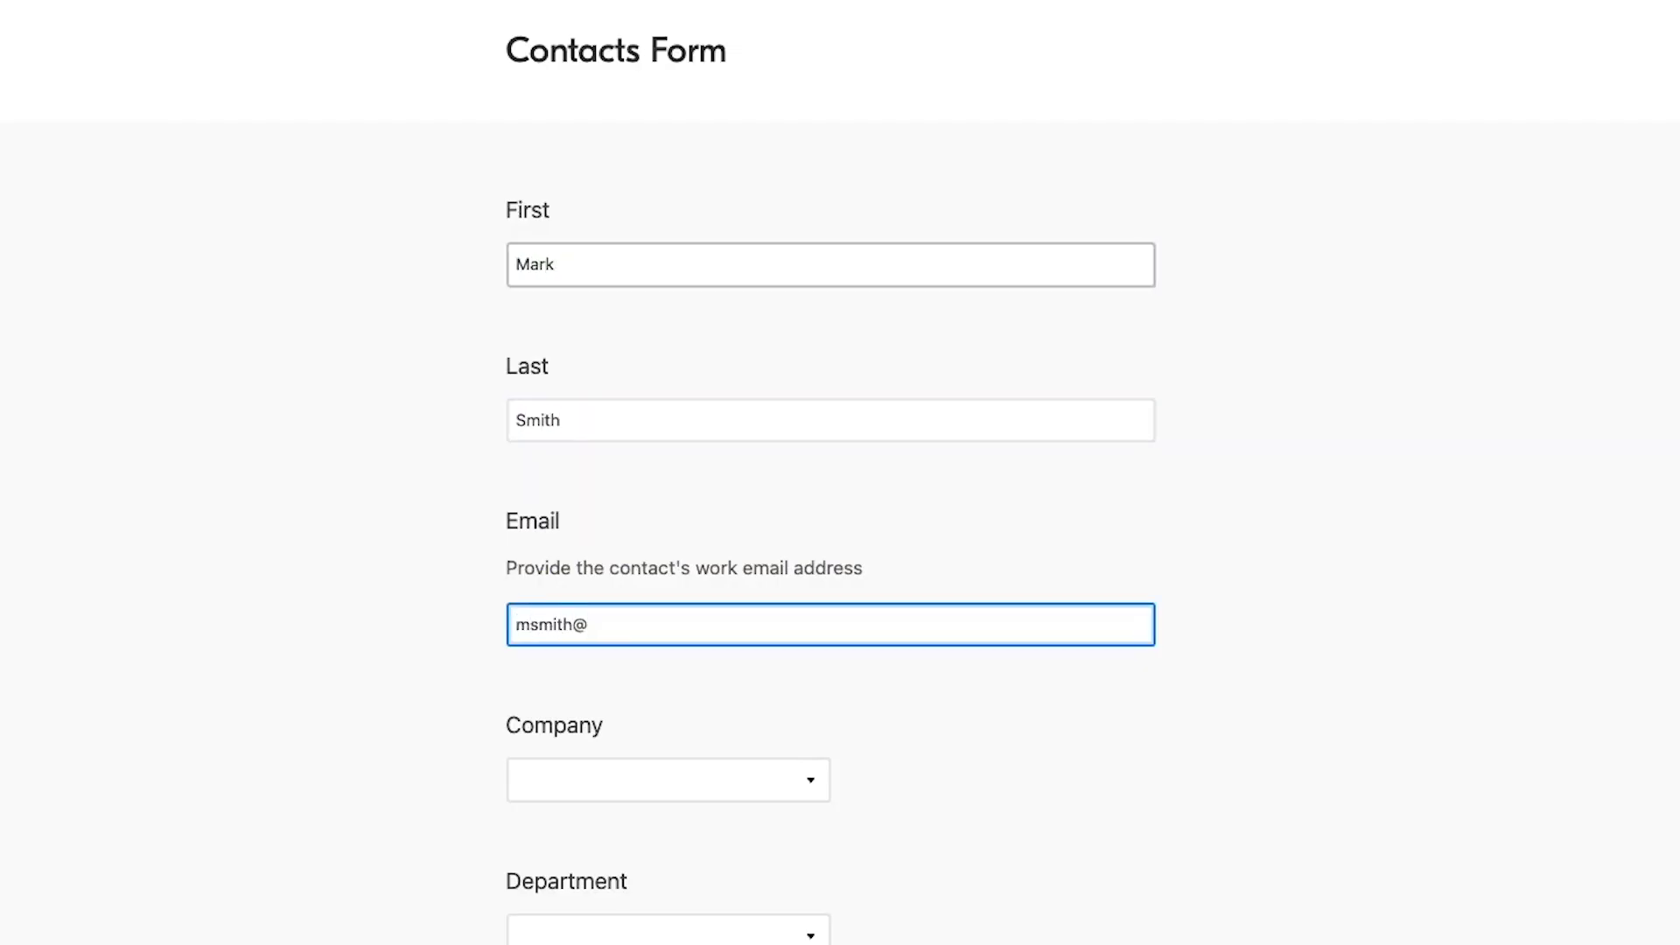
key(Tab)
Step: Choose company Hansen, Davis and Schimmel and department Training, then submit the form
click(720, 780)
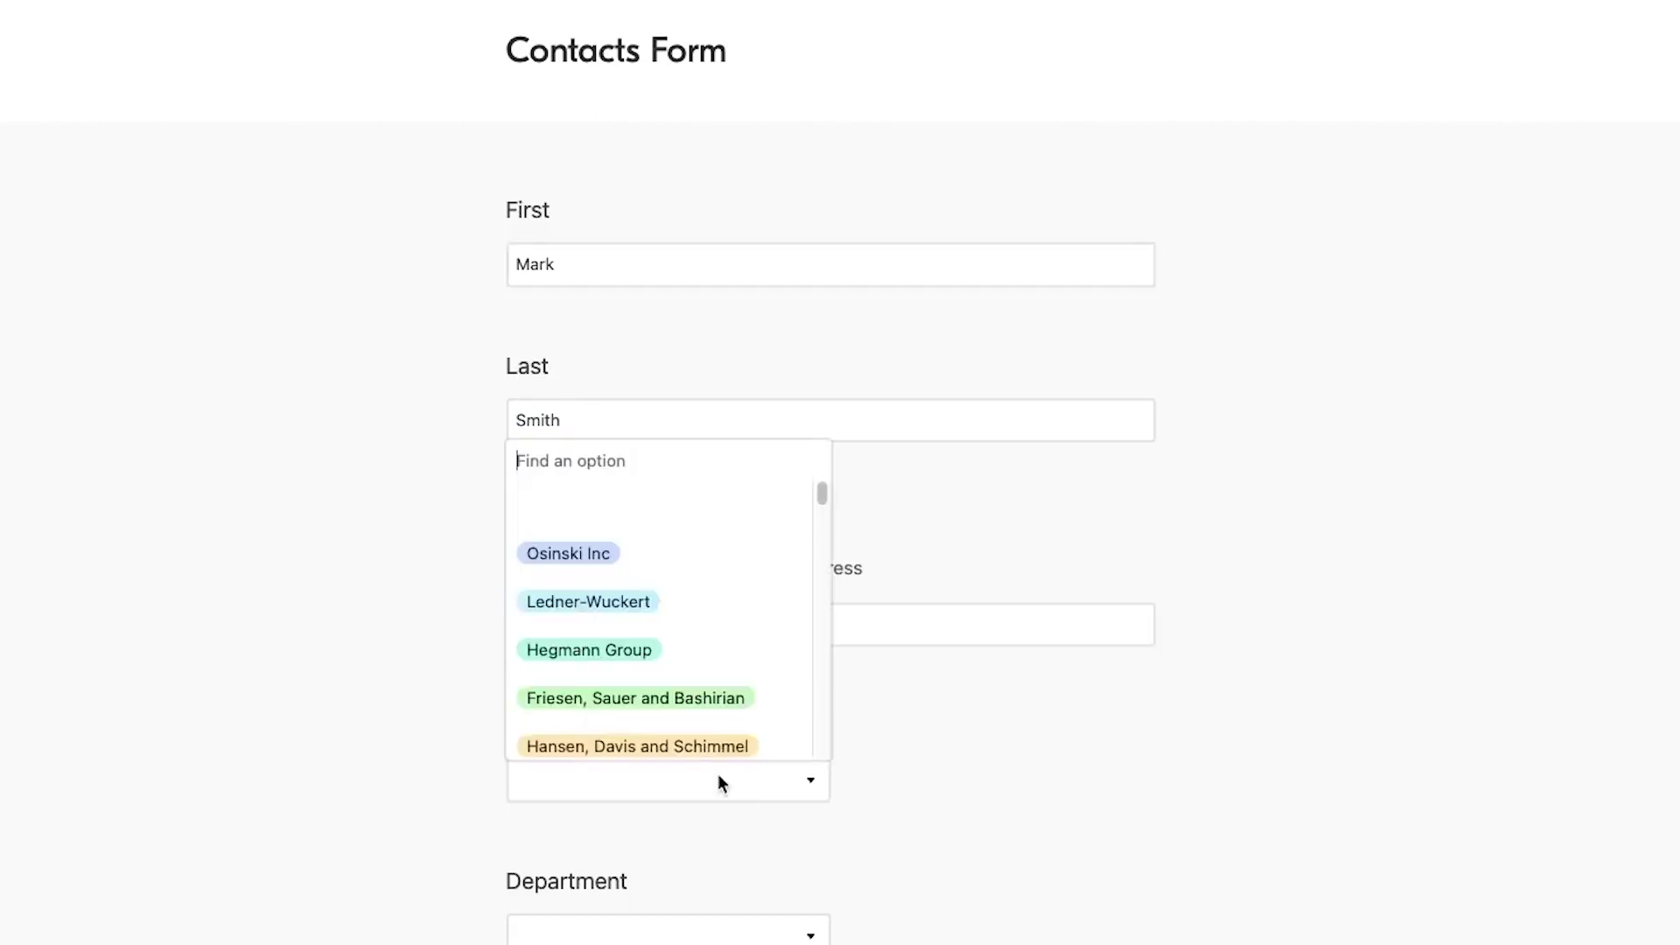
click(713, 748)
scroll(779, 851, down, 1)
click(775, 838)
click(716, 662)
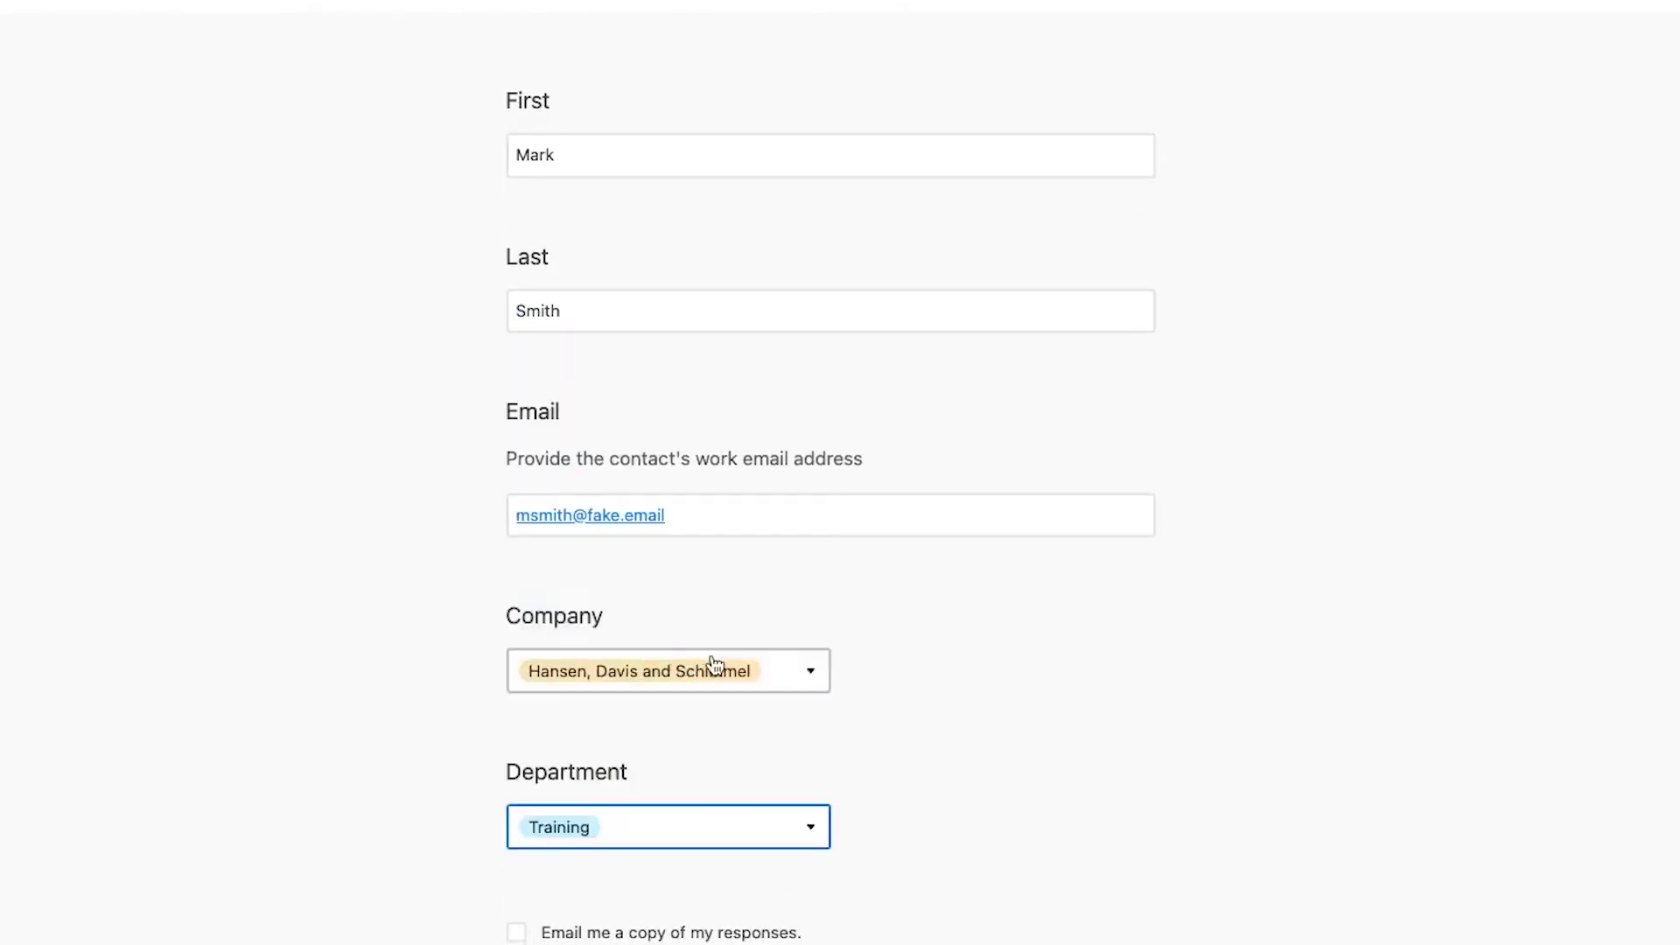
scroll(1008, 707, down, 4)
click(612, 860)
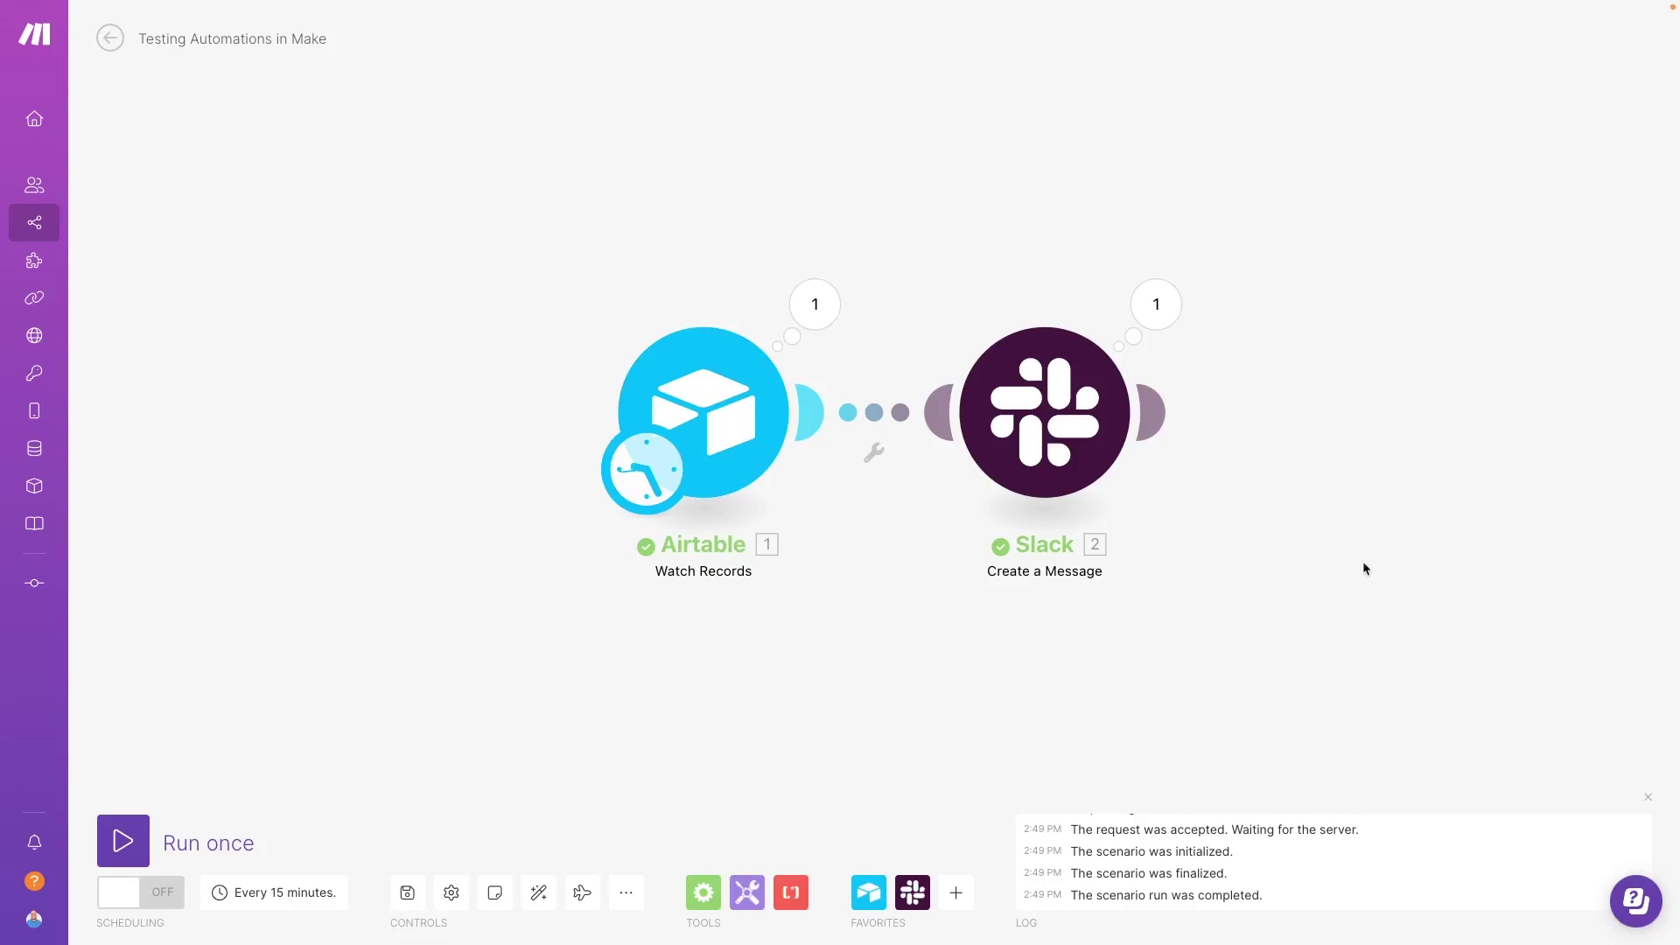
Step: Save the scenario, enable scheduling, and clear the 15-minute interval value
click(404, 893)
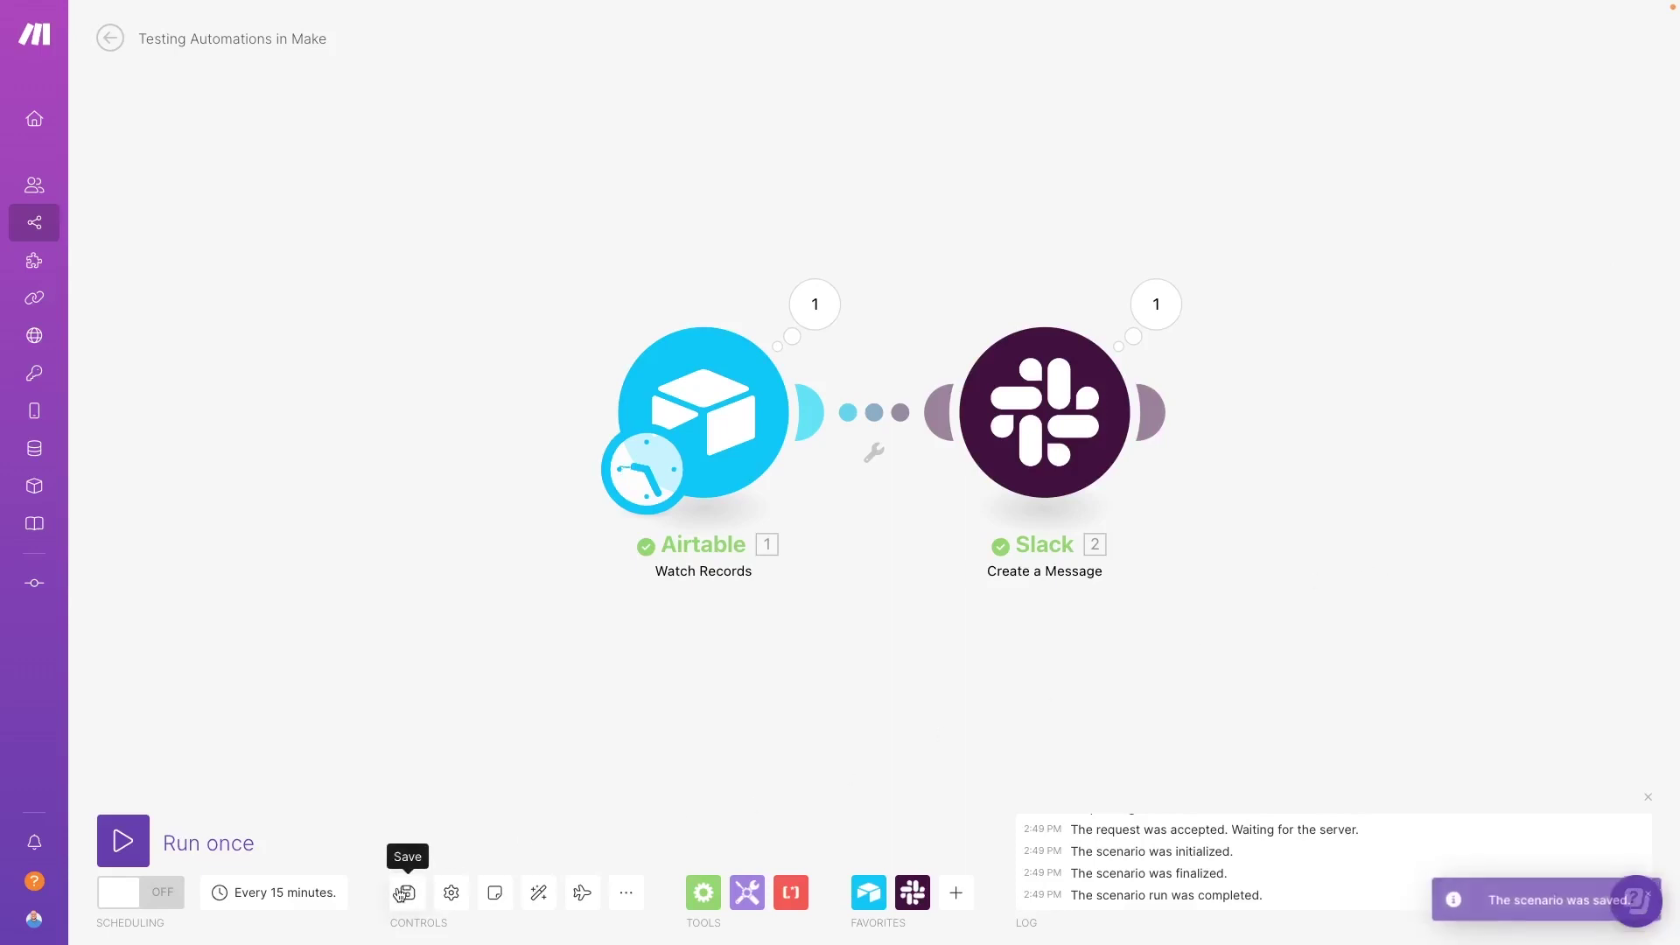
click(174, 903)
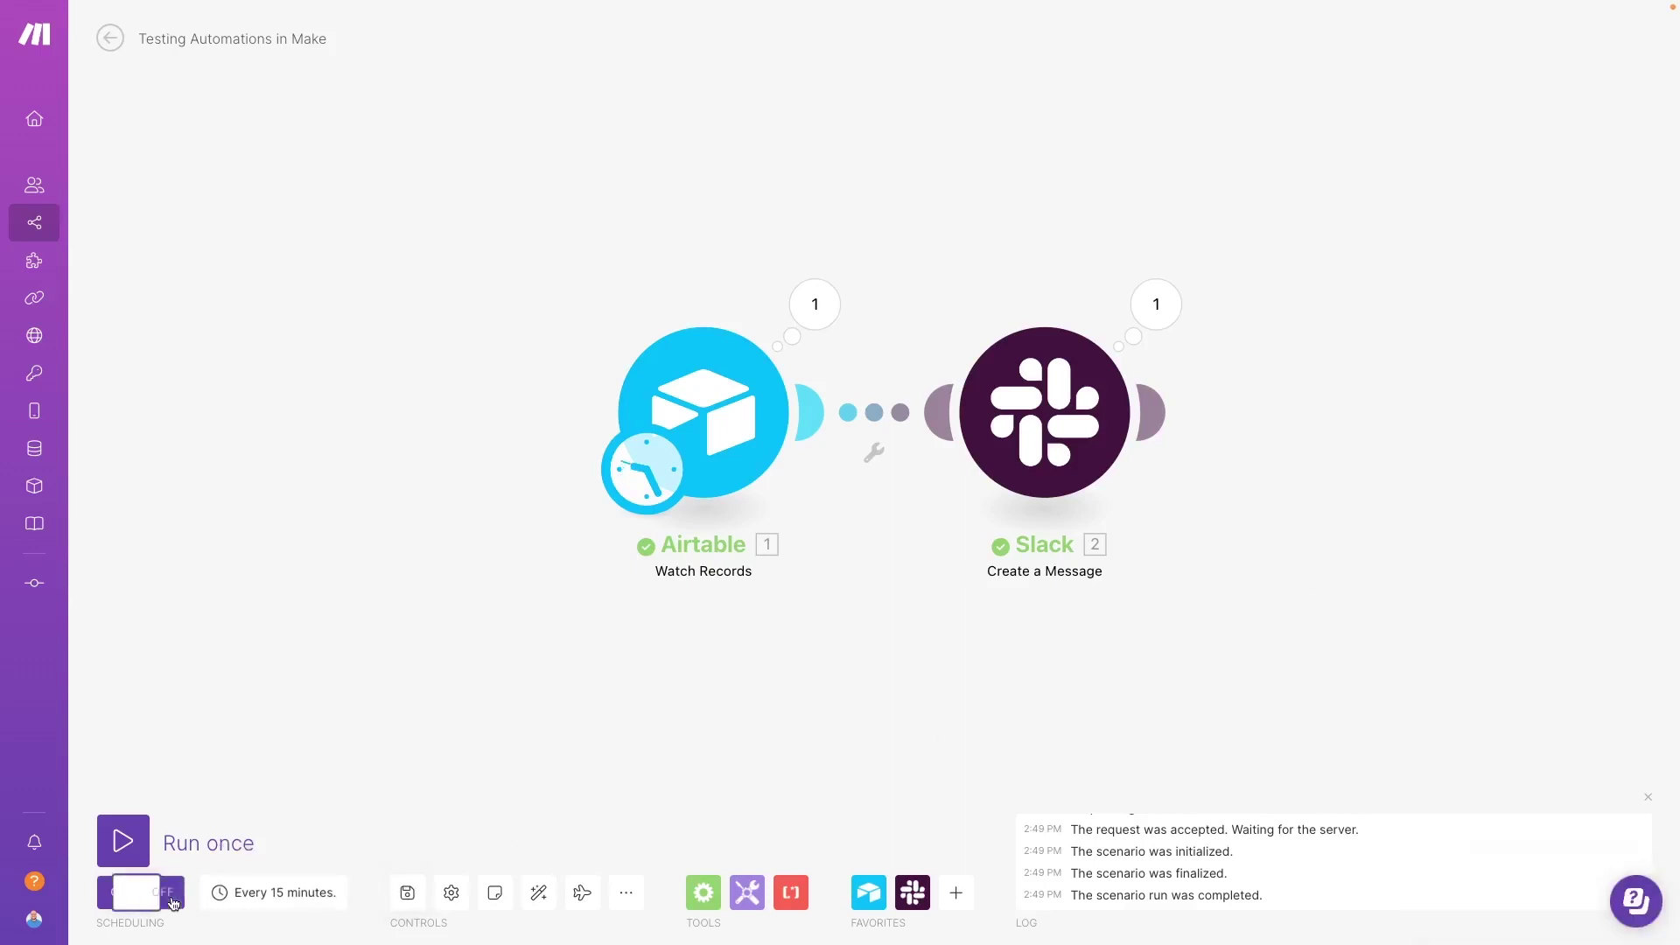
click(264, 909)
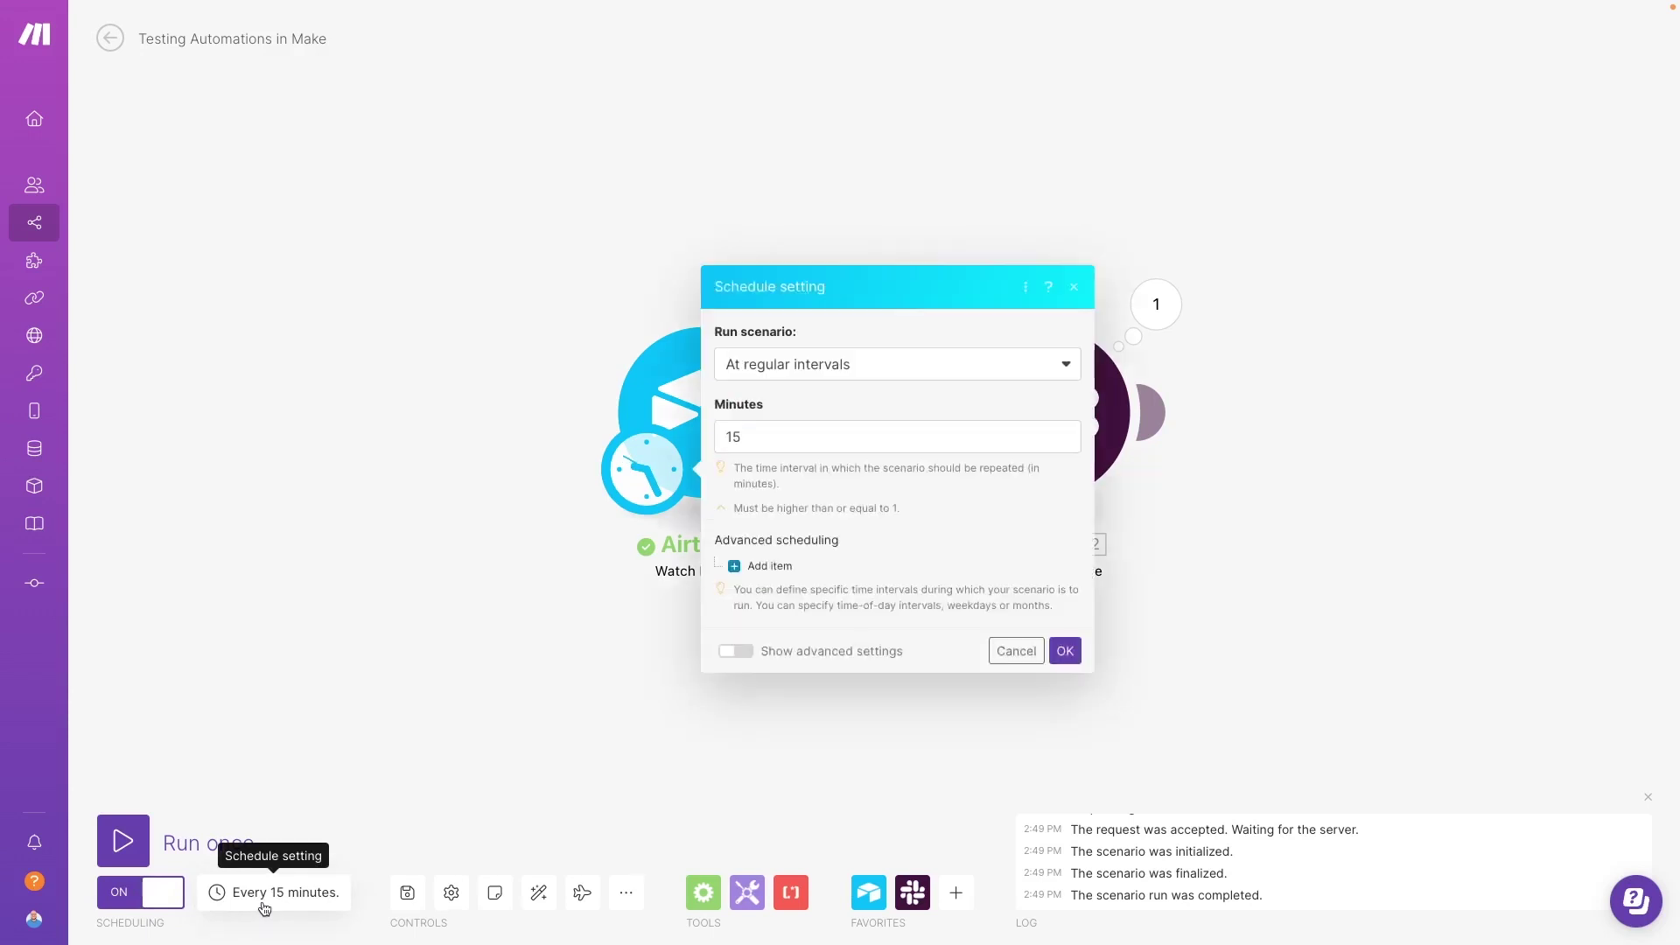
click(907, 444)
key(BackSpace)
key(BackSpace)
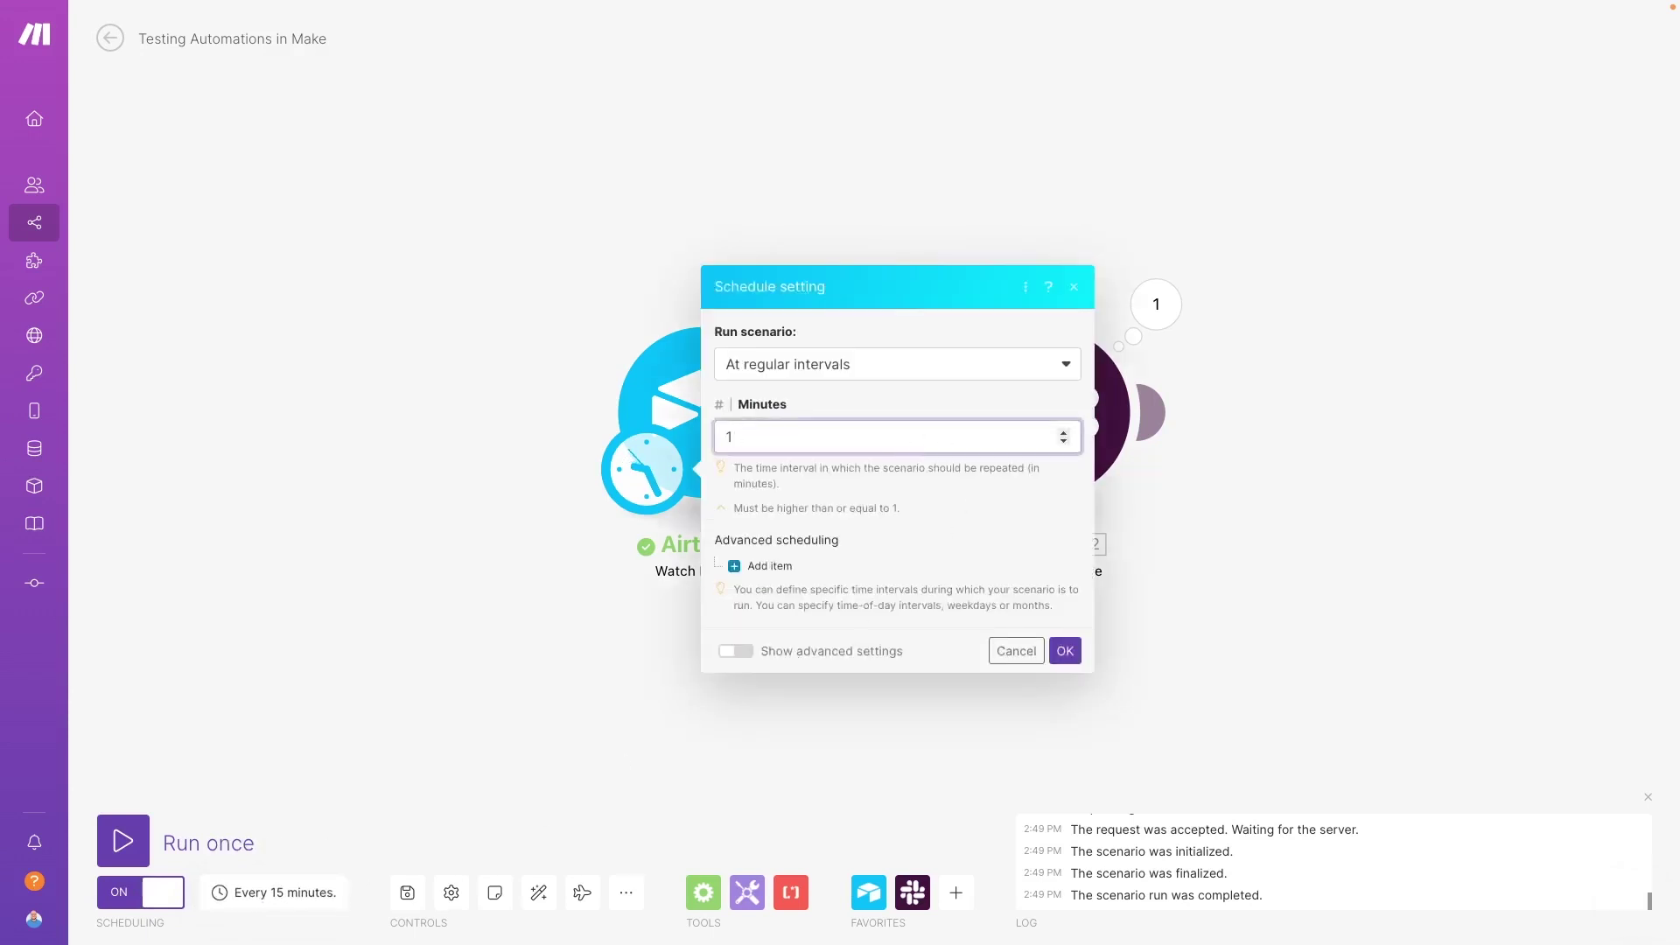
Step: Confirm a 3-minute schedule, then enter the second contact's first name, last name and email
text(3)
click(1064, 650)
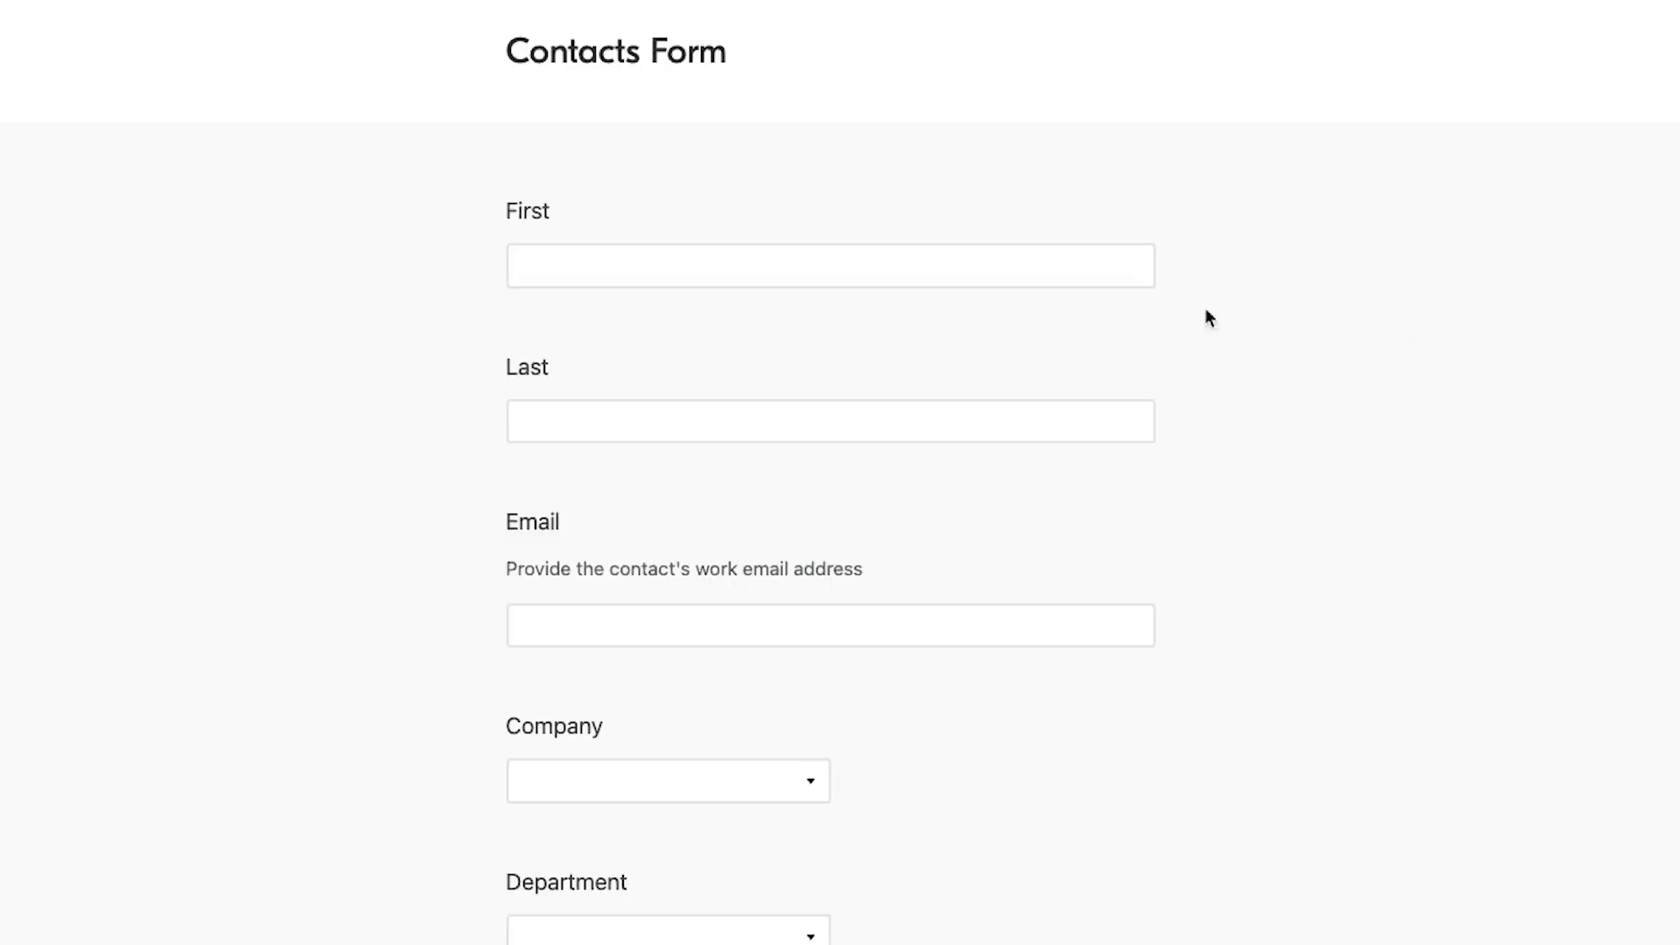
click(1091, 274)
key(Tab)
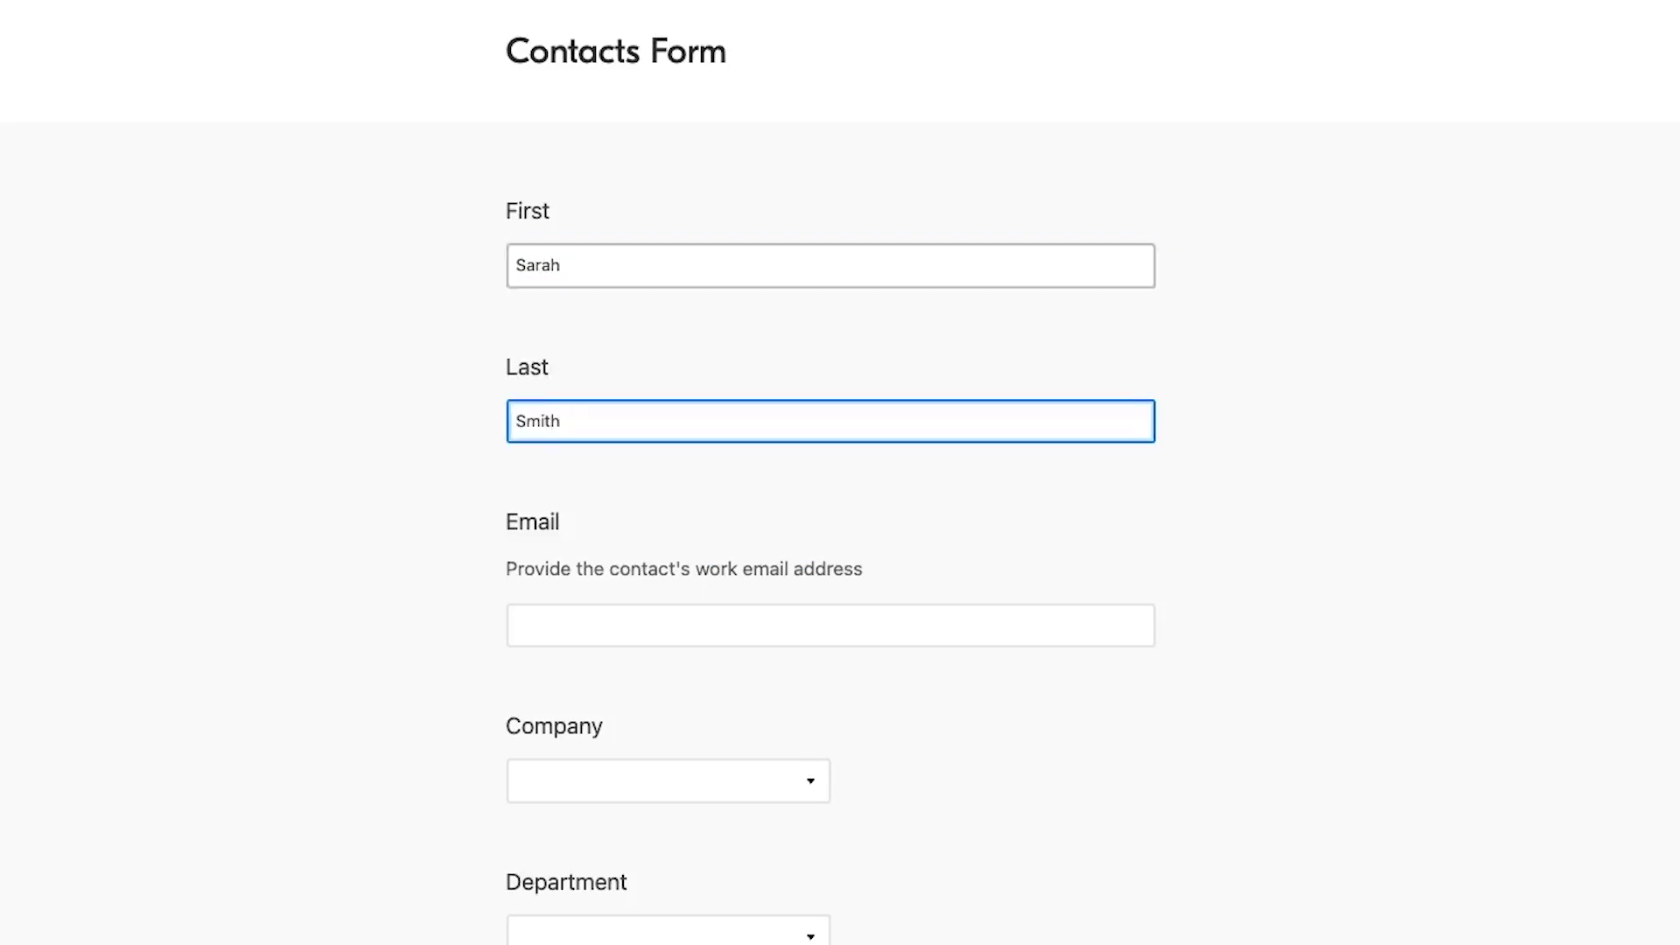
key(Tab)
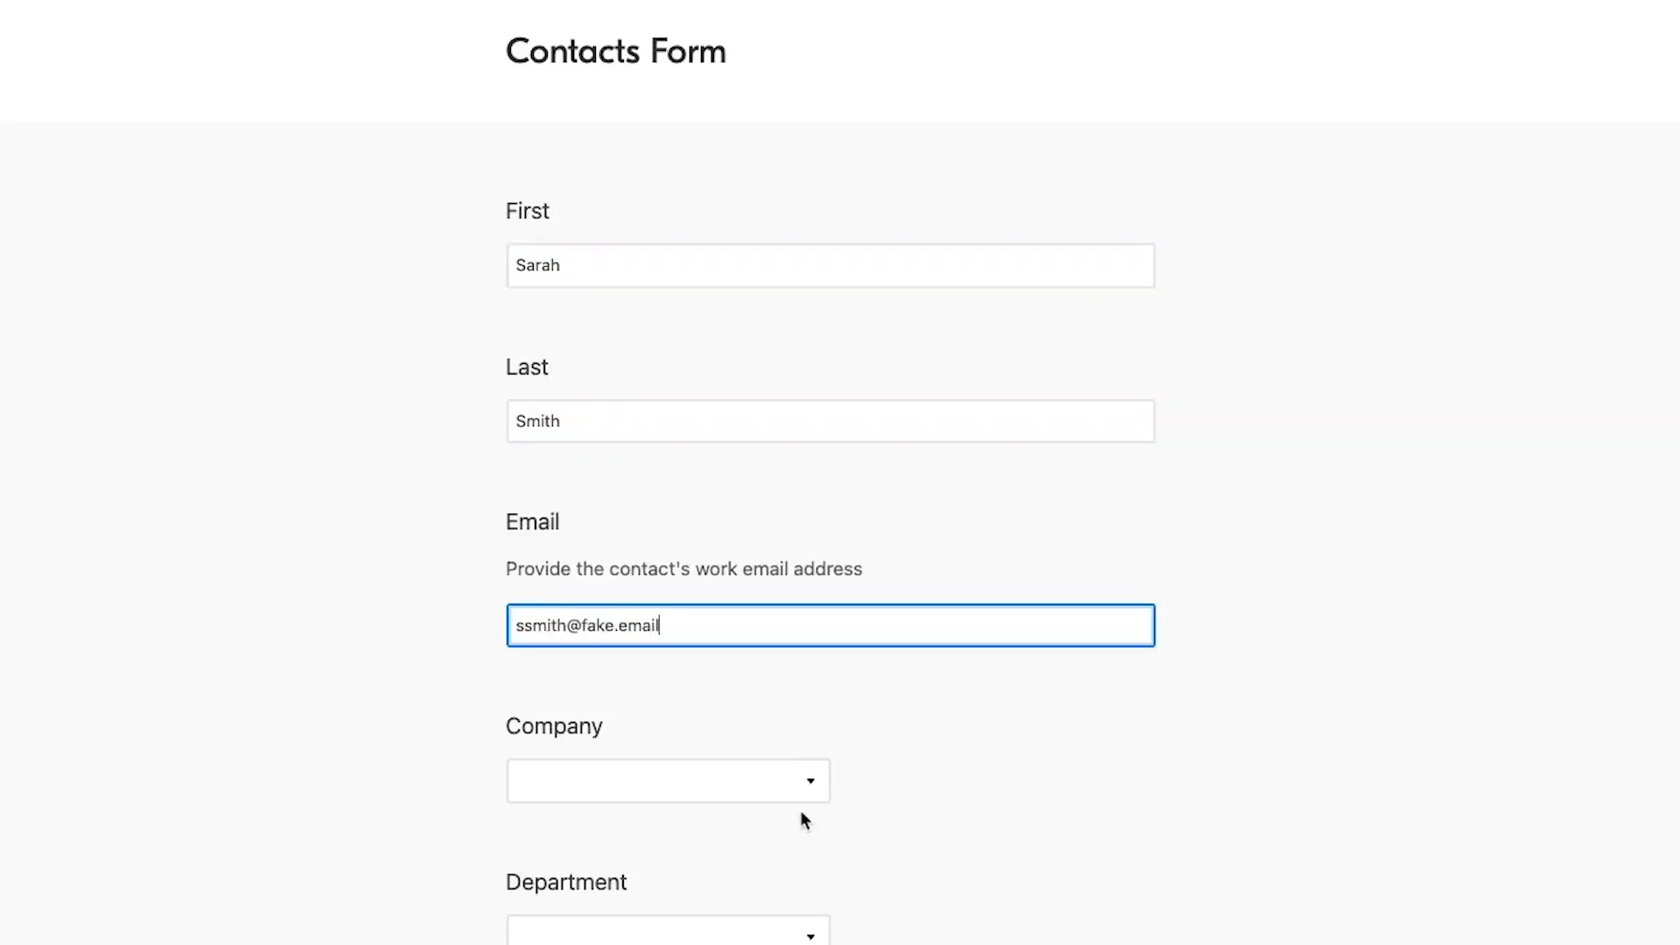
Step: Choose company Friesen, Sauer and Bashirian and department Research and Development, then submit
click(764, 792)
click(680, 698)
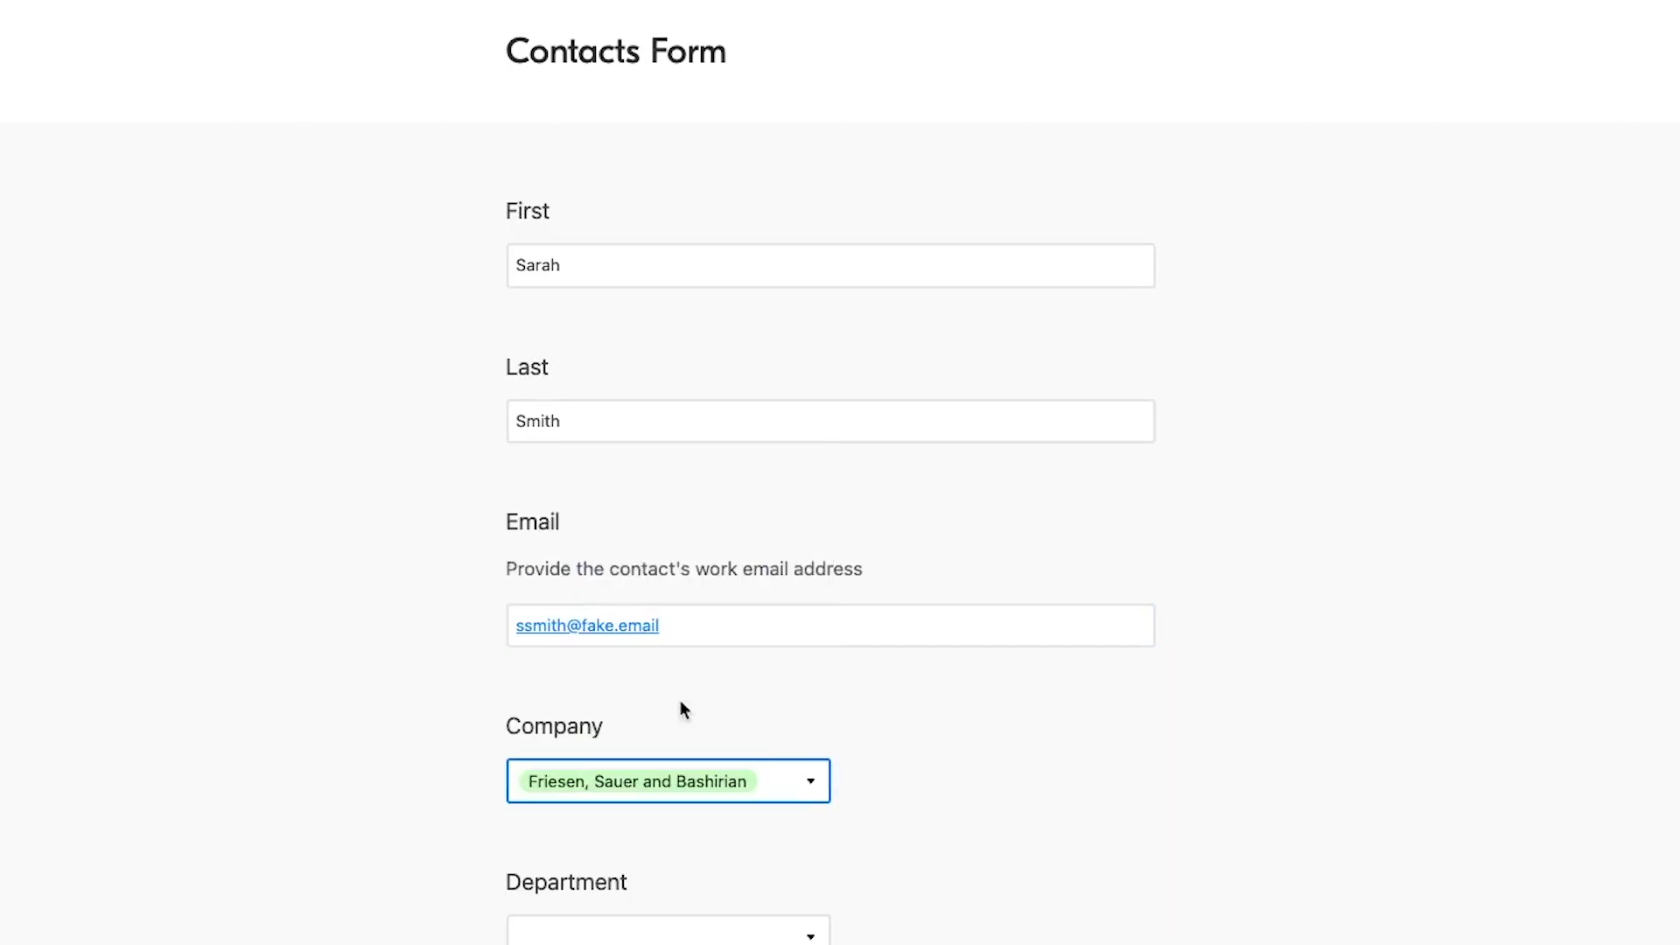
scroll(752, 805, down, 2)
click(775, 828)
click(714, 596)
scroll(1091, 779, down, 3)
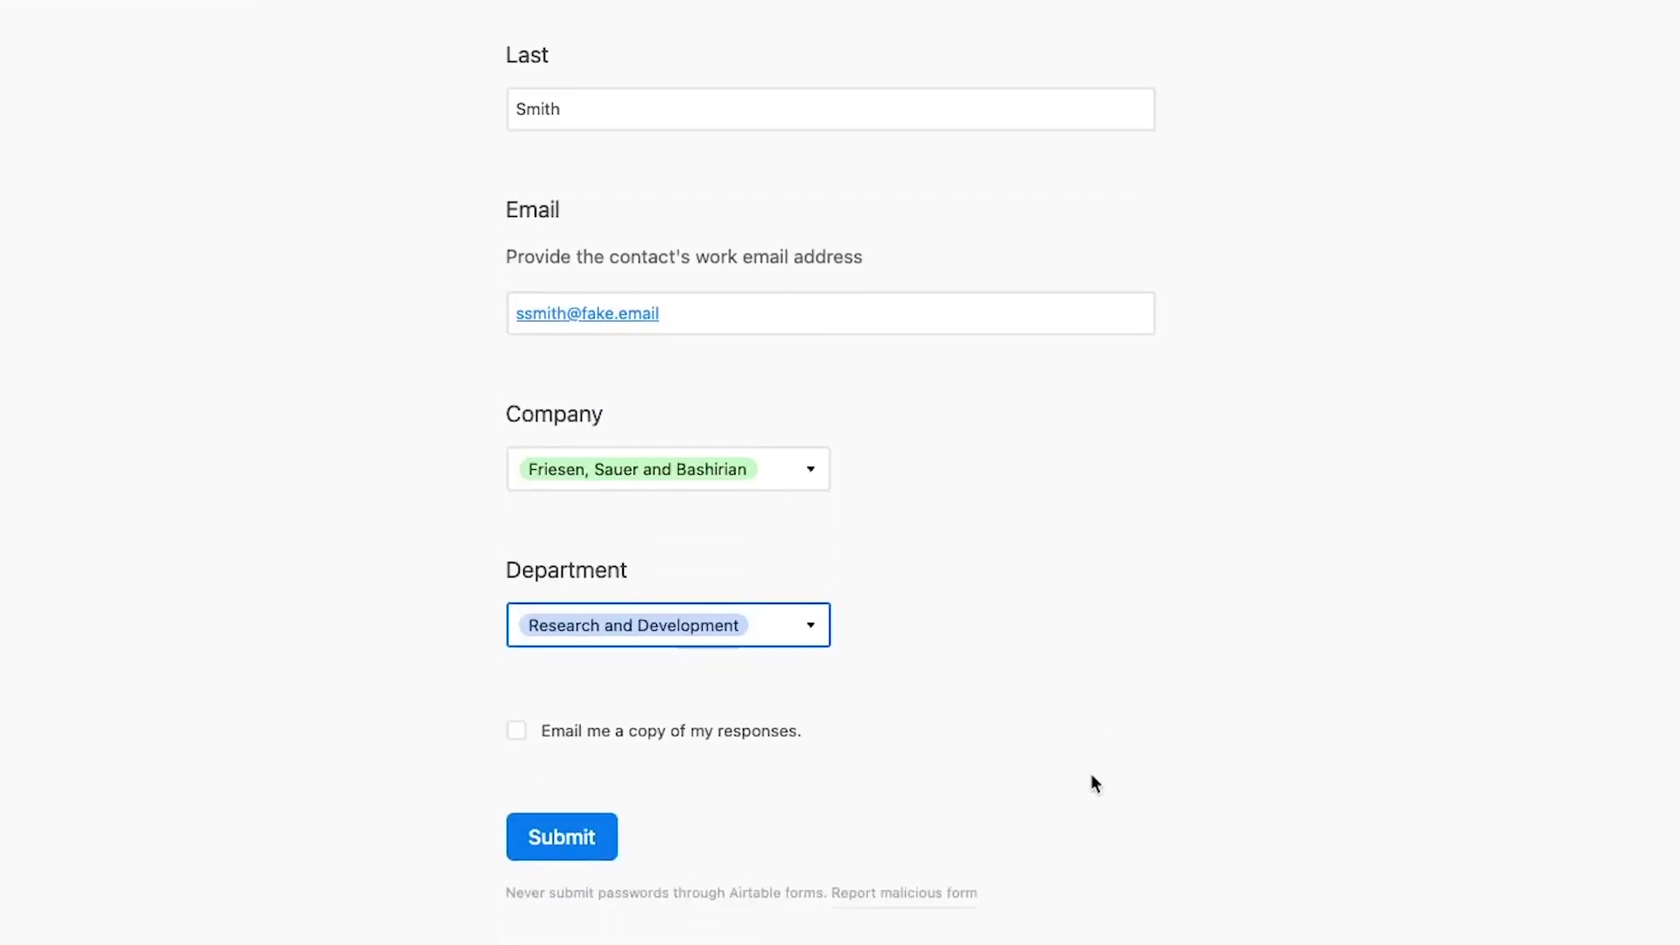
click(566, 825)
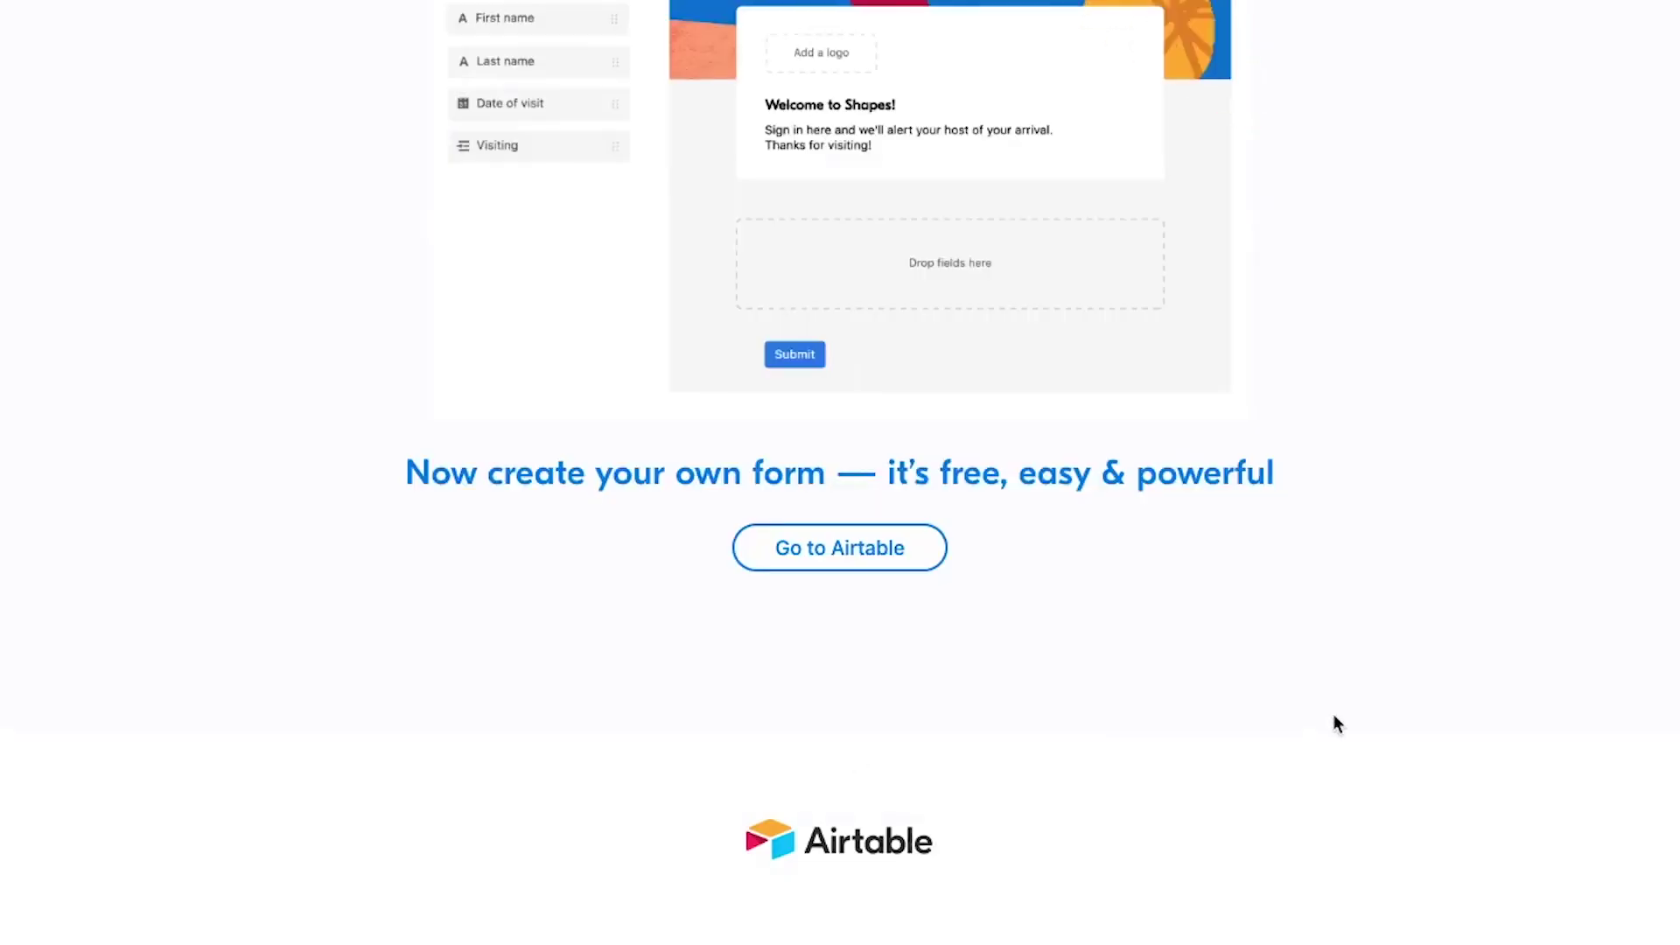